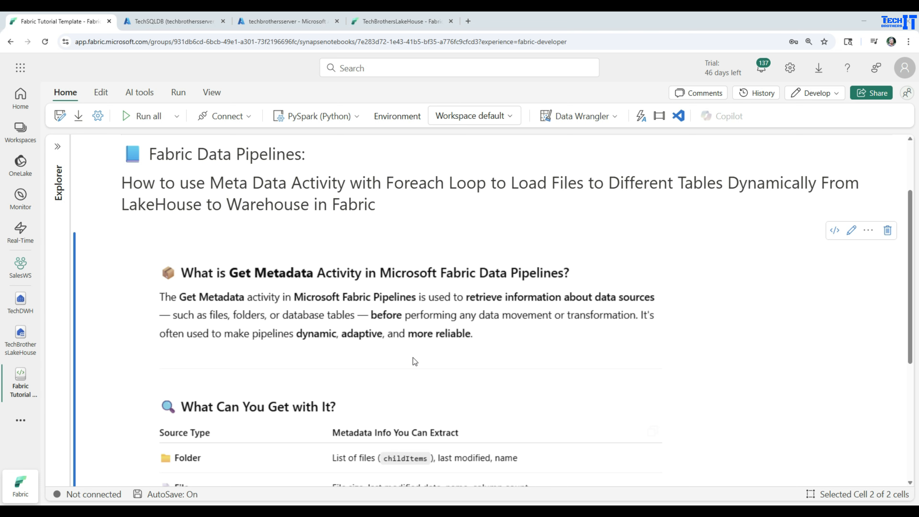
Review the notebook's Get Metadata overview and highlight the heading about loading files dynamically from LakeHouse to Warehouse
{"action": "scroll", "coordinate": [413, 358], "scroll_direction": "down", "scroll_amount": 4}
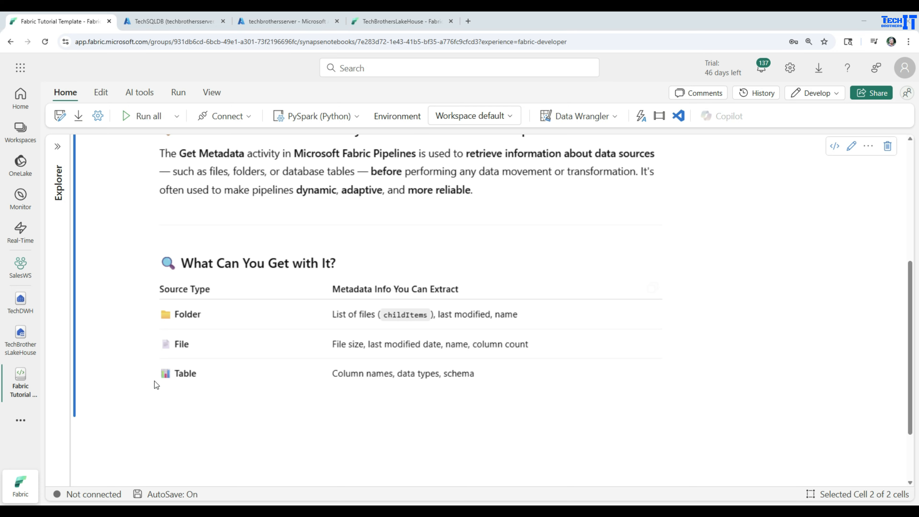
{"action": "scroll", "coordinate": [157, 375], "scroll_direction": "up", "scroll_amount": 5}
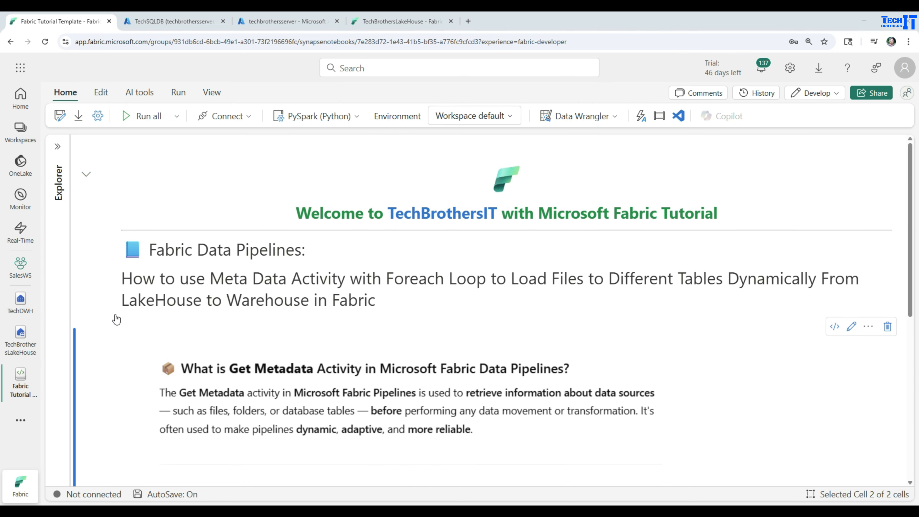
{"action": "double_click", "coordinate": [130, 278]}
{"action": "left_click_drag", "start_coordinate": [171, 286], "coordinate": [611, 295]}
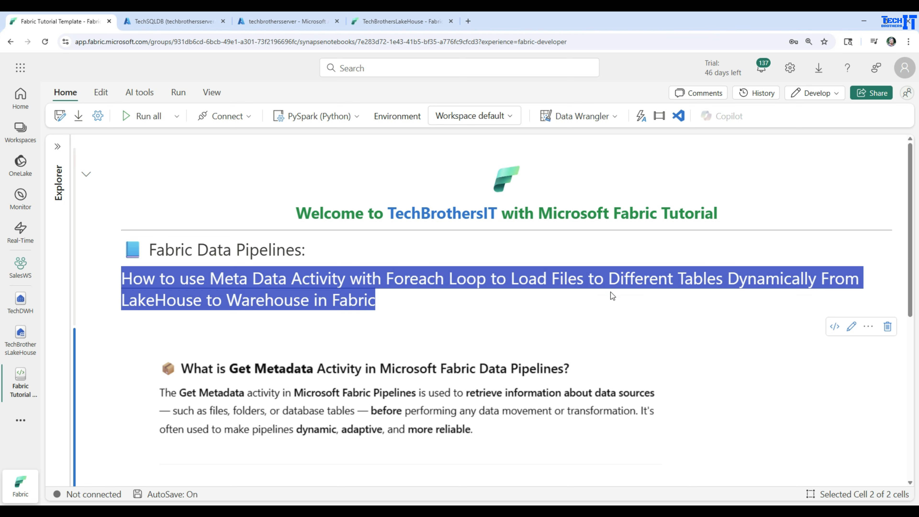
{"action": "left_click_drag", "start_coordinate": [612, 295], "coordinate": [611, 295]}
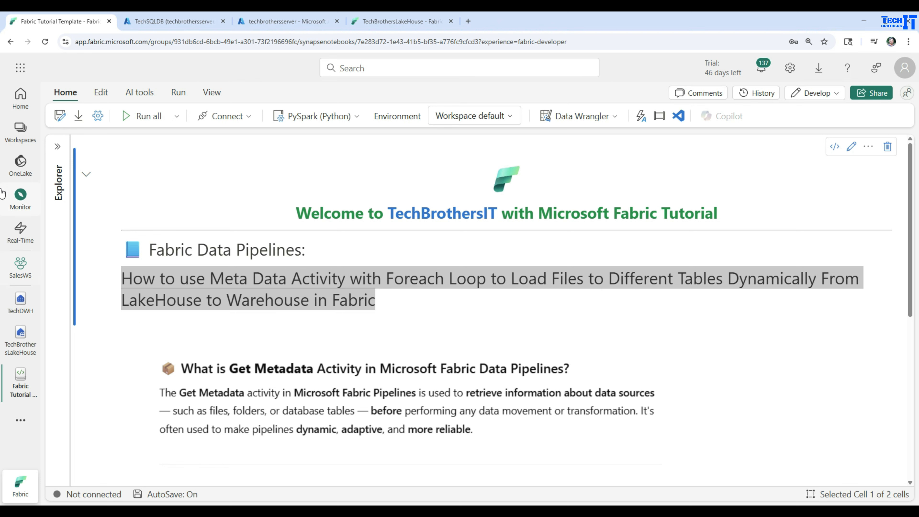
Open the Pipelines folder in the SalesWS workspace
{"action": "left_click", "coordinate": [20, 275]}
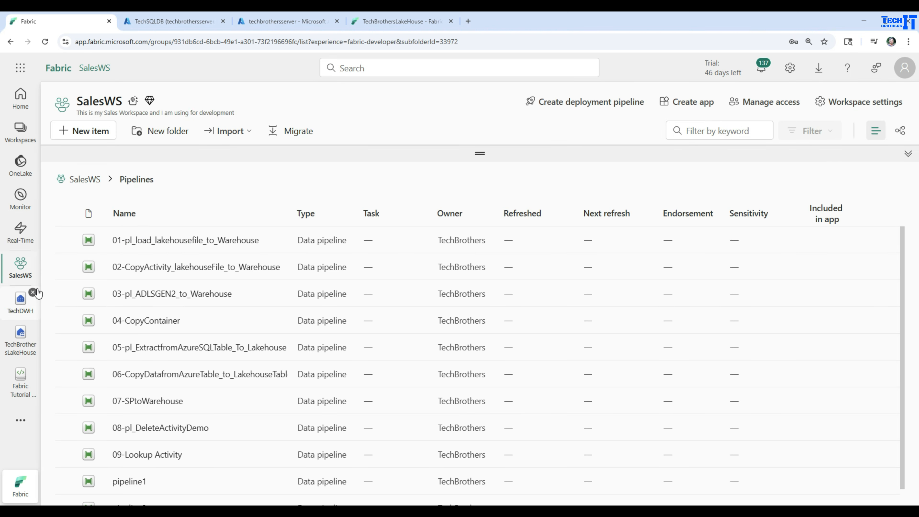
{"action": "left_click", "coordinate": [80, 180]}
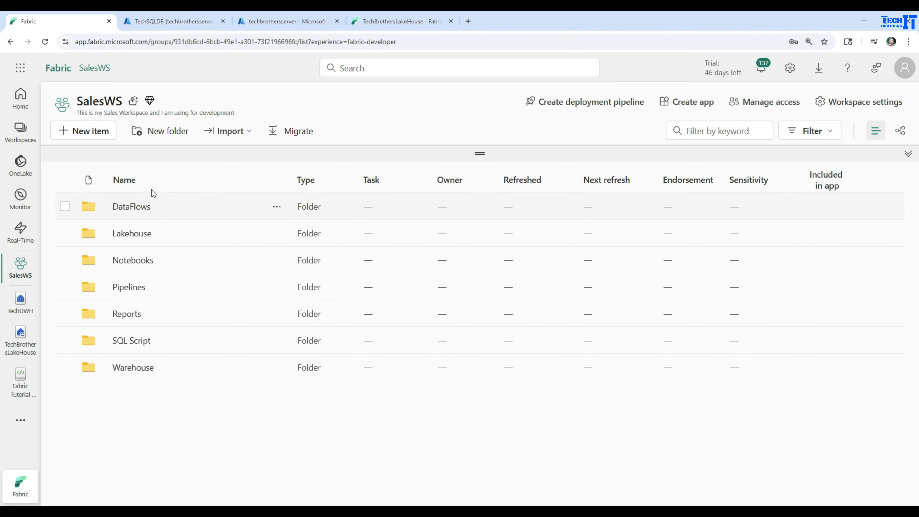
{"action": "left_click", "coordinate": [127, 288]}
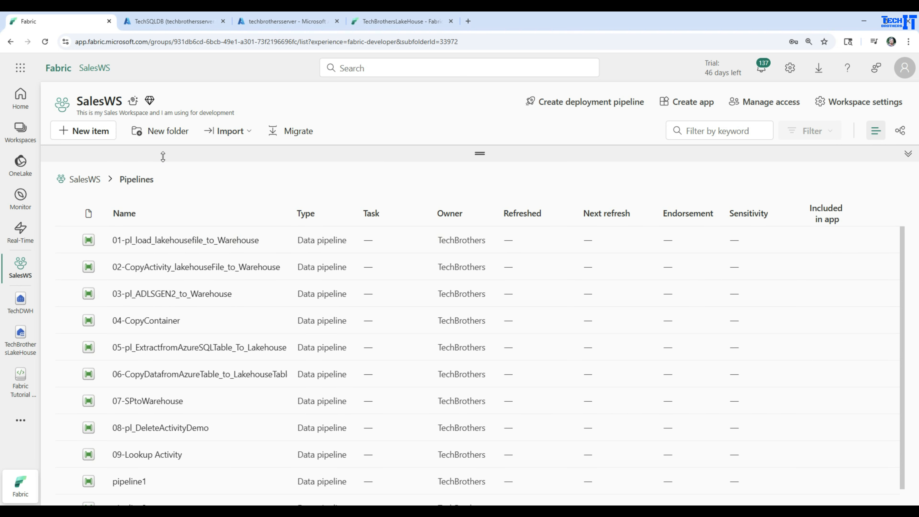
Create a new data pipeline named pl_MDataActivity
{"action": "left_click", "coordinate": [96, 138]}
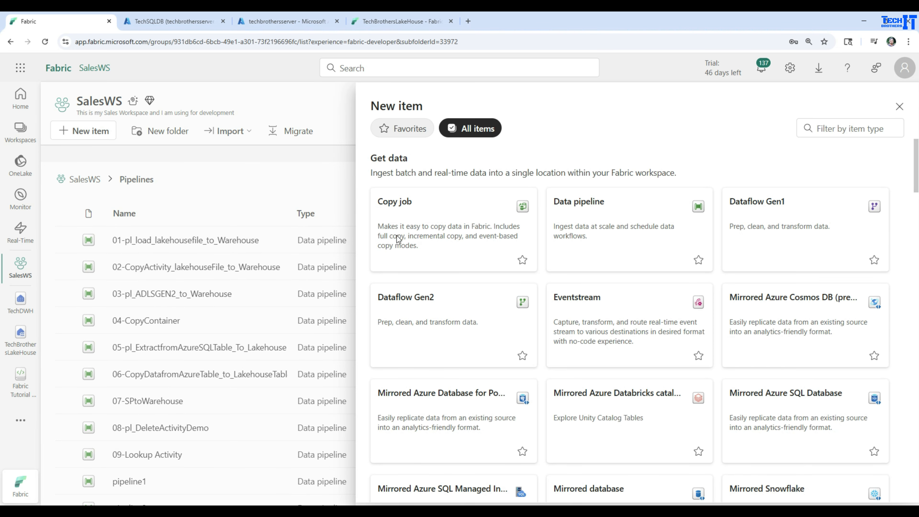
{"action": "left_click", "coordinate": [597, 217]}
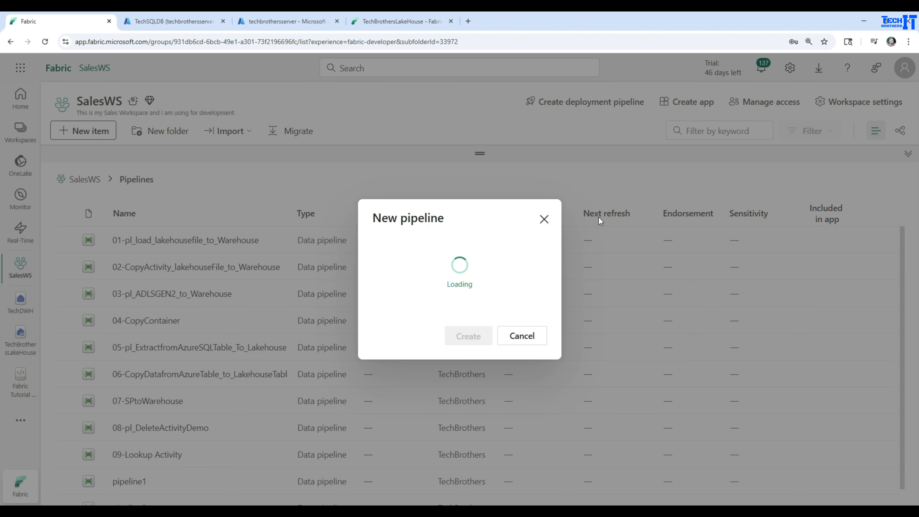
{"action": "double_click", "coordinate": [442, 263]}
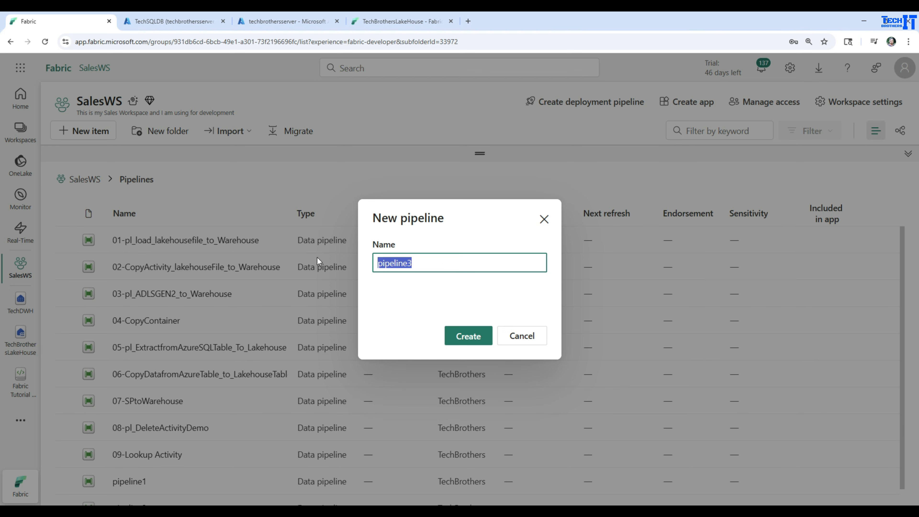
{"action": "type", "text": "pl_MDataActivity"}
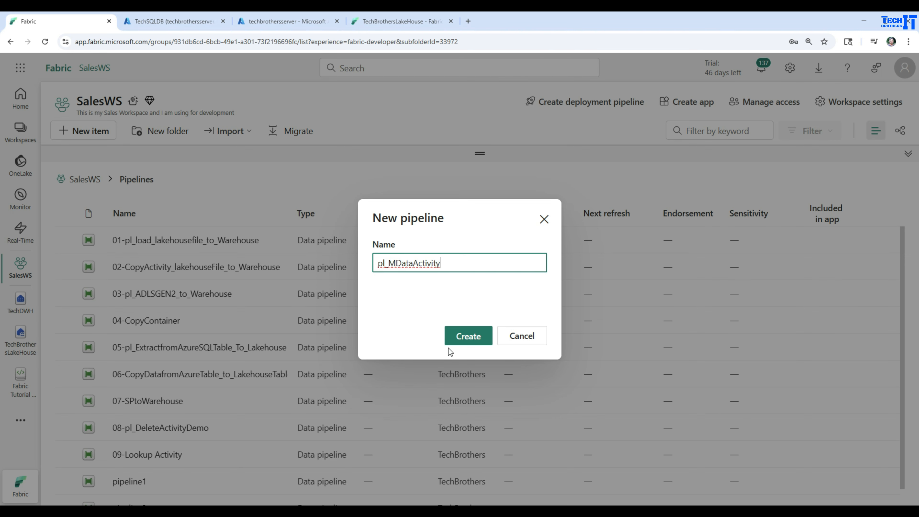
{"action": "left_click", "coordinate": [458, 336]}
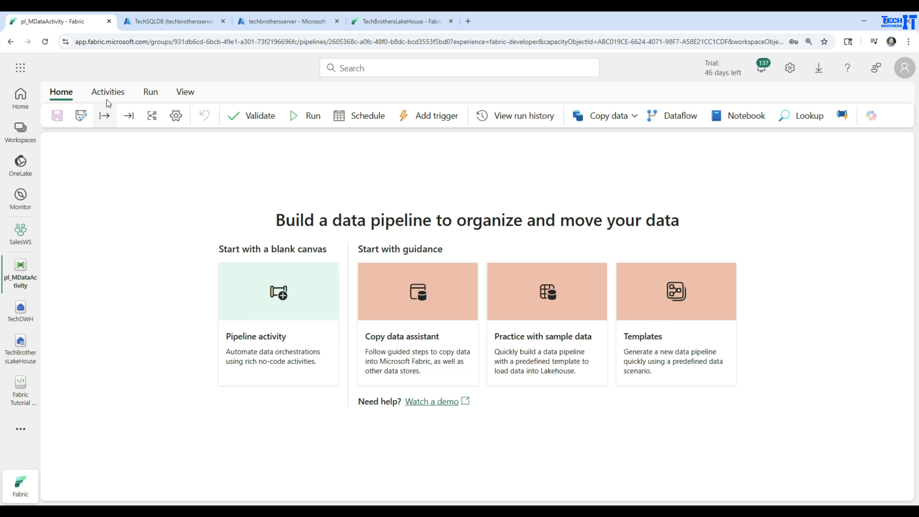
Add a Get Metadata activity to the blank pipeline, reposition it on the canvas and enlarge its properties area
{"action": "left_click", "coordinate": [108, 94]}
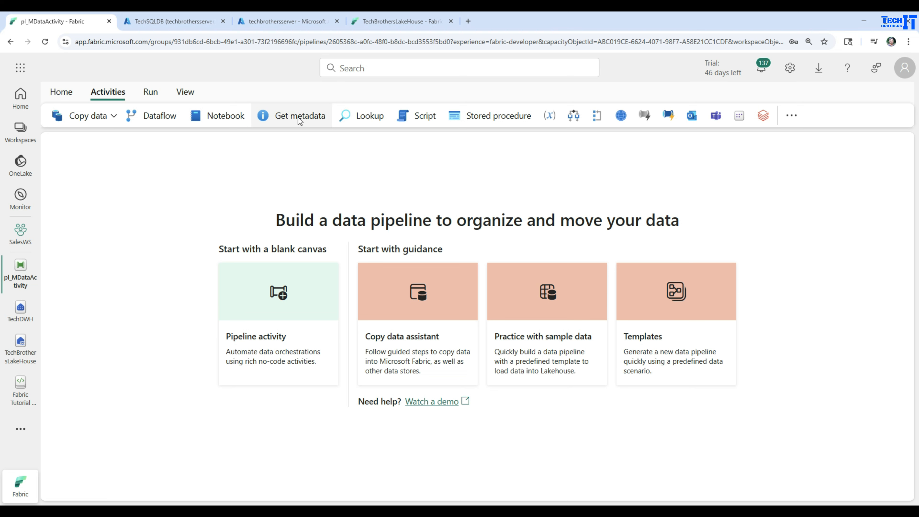
{"action": "left_click", "coordinate": [258, 350]}
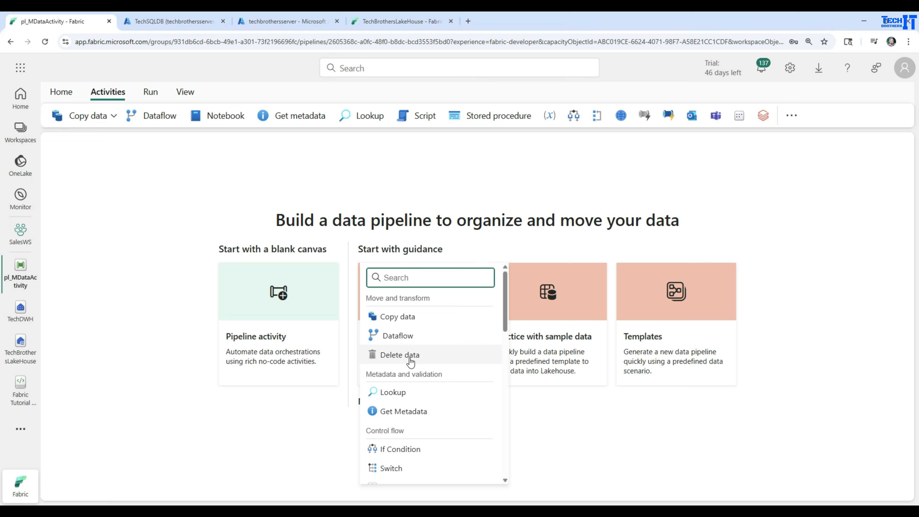
{"action": "scroll", "coordinate": [410, 362], "scroll_direction": "down", "scroll_amount": 1}
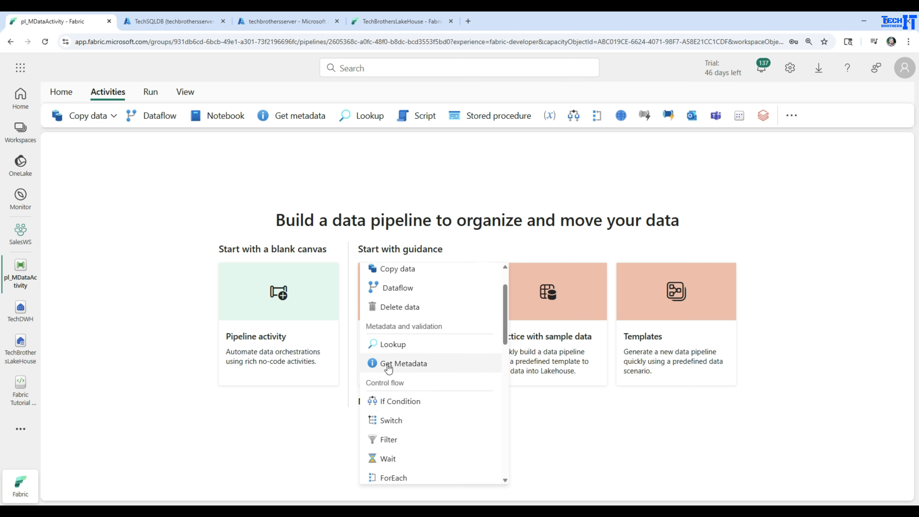
{"action": "left_click", "coordinate": [400, 366]}
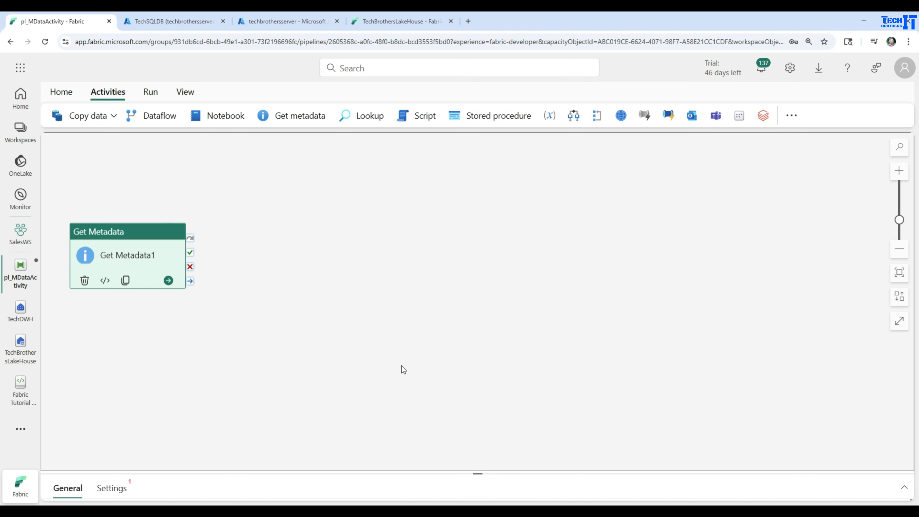
{"action": "left_click_drag", "start_coordinate": [140, 234], "coordinate": [318, 198]}
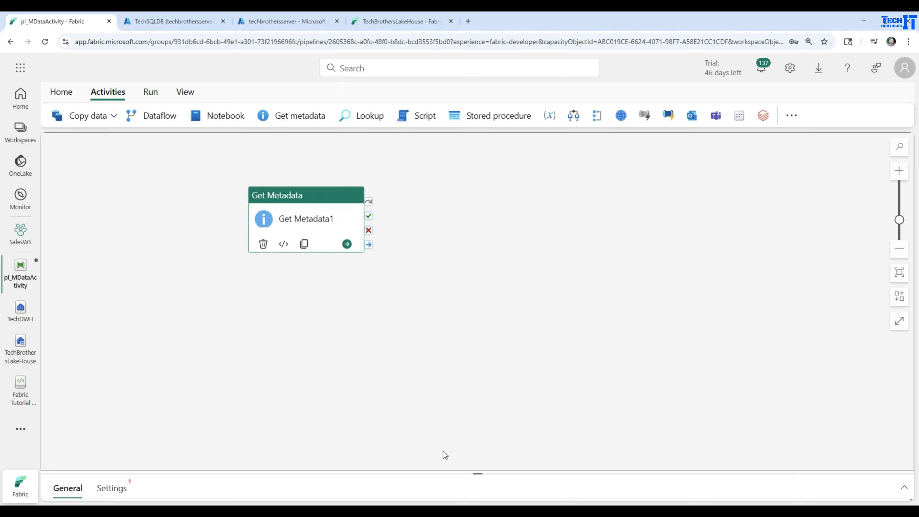
{"action": "left_click_drag", "start_coordinate": [467, 470], "coordinate": [472, 300]}
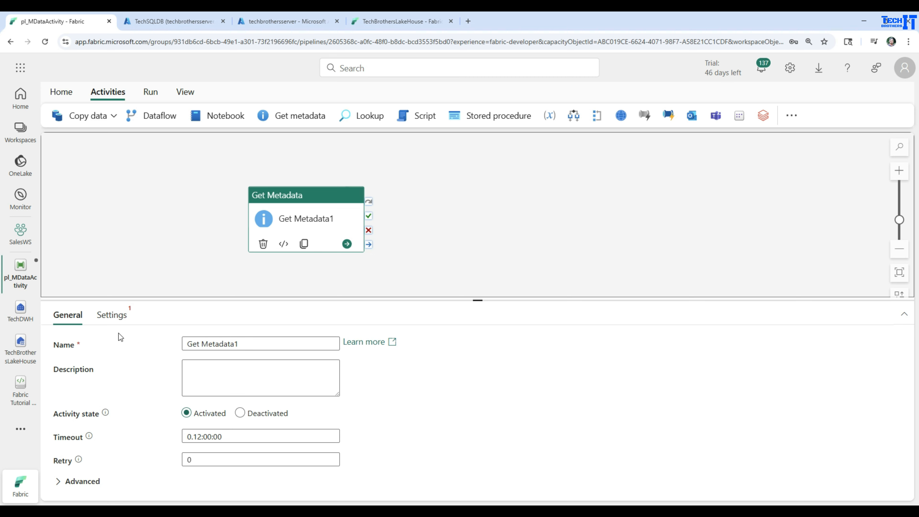
Open the Get Metadata activity's settings and browse the available connections
{"action": "left_click", "coordinate": [111, 317]}
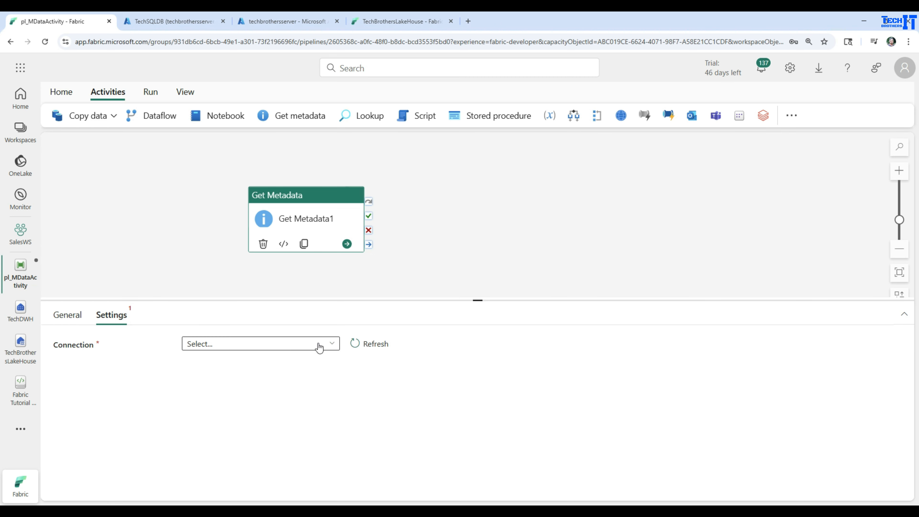
{"action": "left_click", "coordinate": [329, 344]}
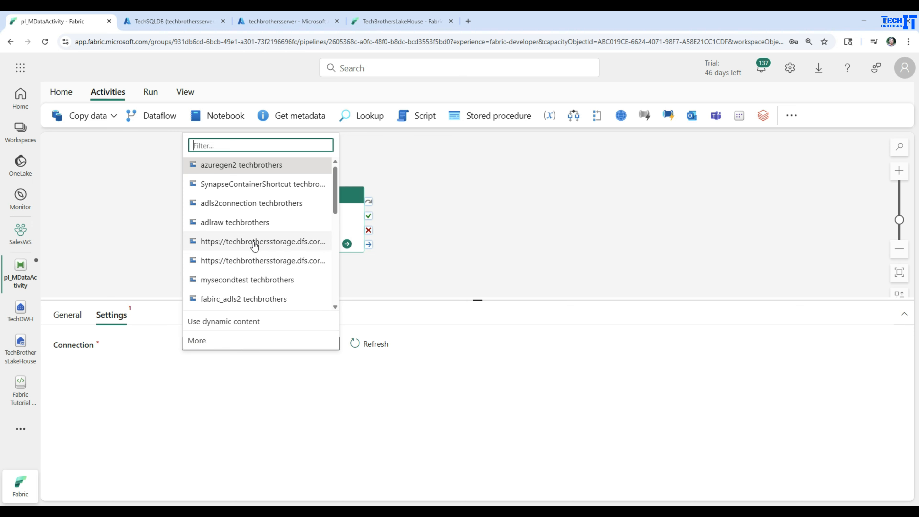
{"action": "scroll", "coordinate": [255, 245], "scroll_direction": "down", "scroll_amount": 5}
{"action": "scroll", "coordinate": [256, 246], "scroll_direction": "down", "scroll_amount": 3}
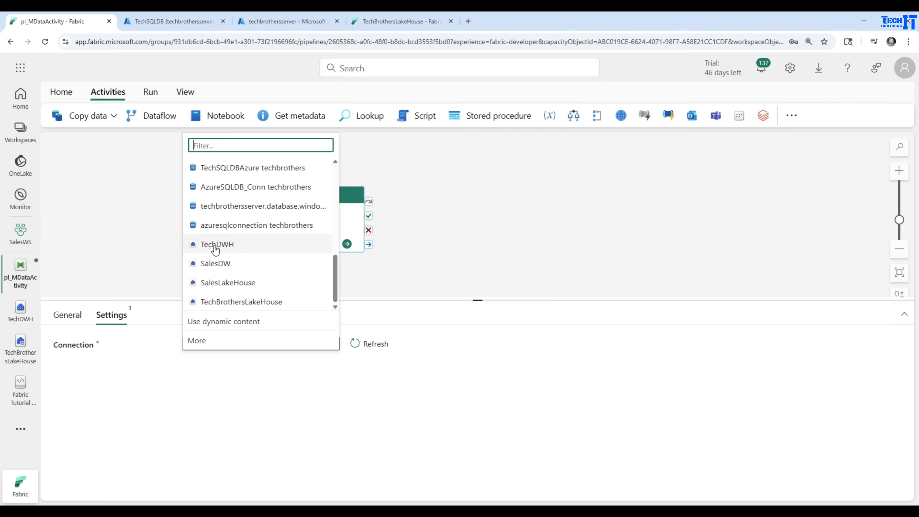
Examine the tables under the dbo schema in the TechDWH warehouse
{"action": "left_click", "coordinate": [22, 321]}
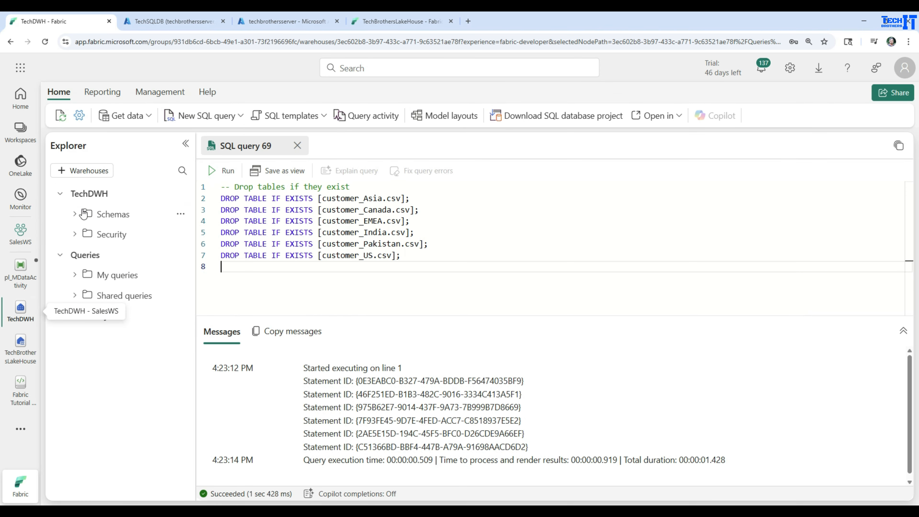
{"action": "left_click_drag", "start_coordinate": [191, 219], "coordinate": [250, 216]}
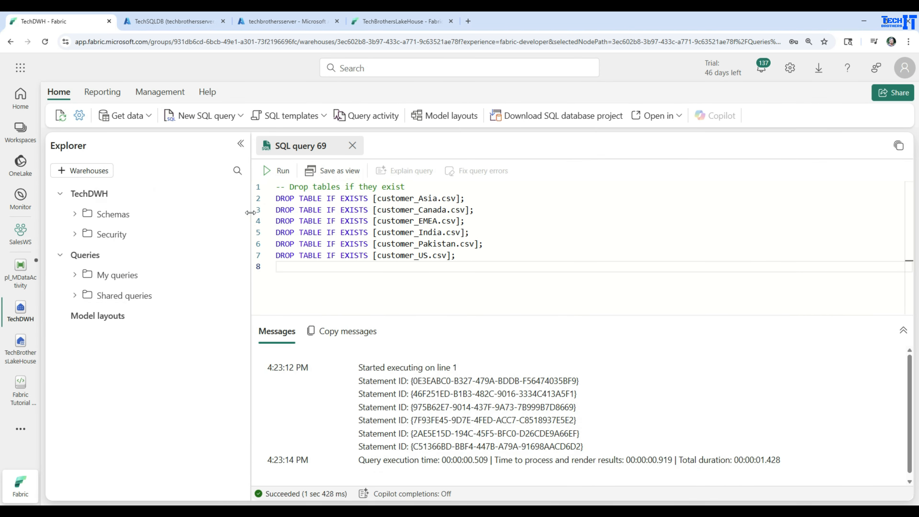
{"action": "left_click", "coordinate": [75, 216]}
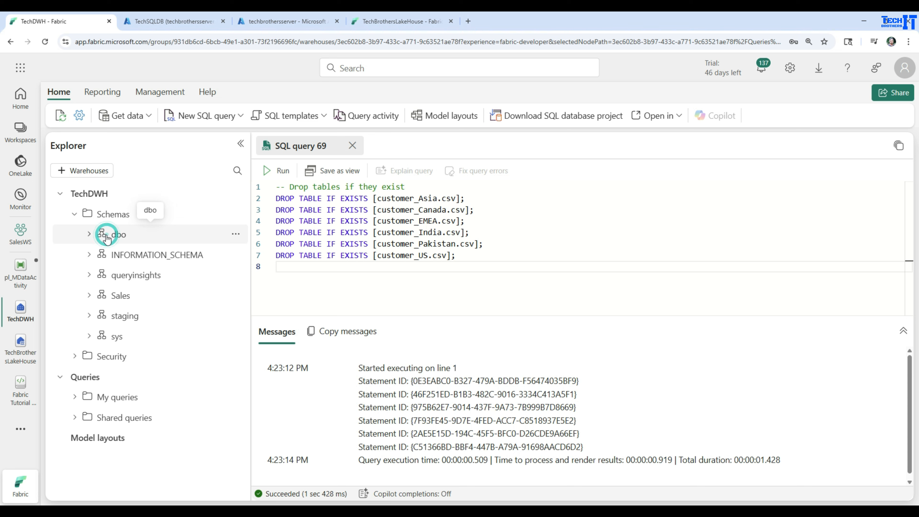
{"action": "left_click", "coordinate": [89, 234]}
{"action": "left_click", "coordinate": [103, 254]}
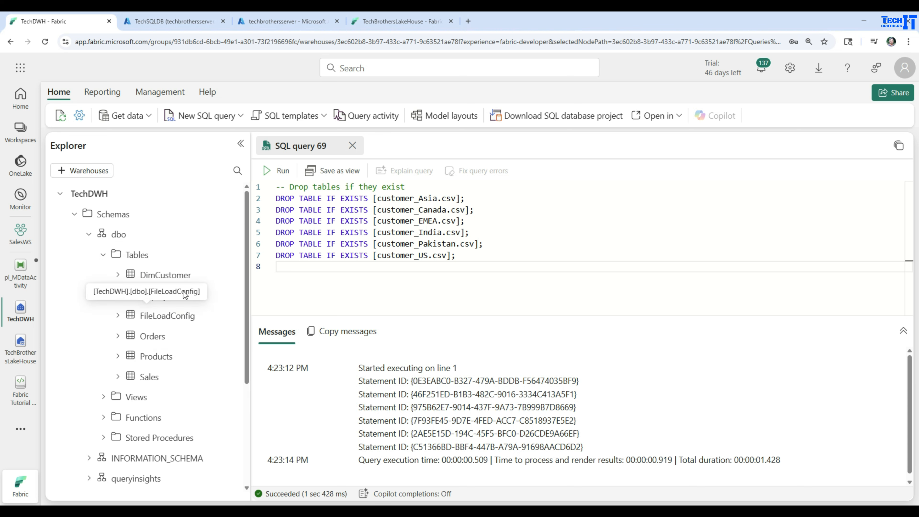
Back in the pl_MDataActivity pipeline, set the Get Metadata connection to TechDWH and the table to Sales.DimCustomer
{"action": "left_click", "coordinate": [22, 267]}
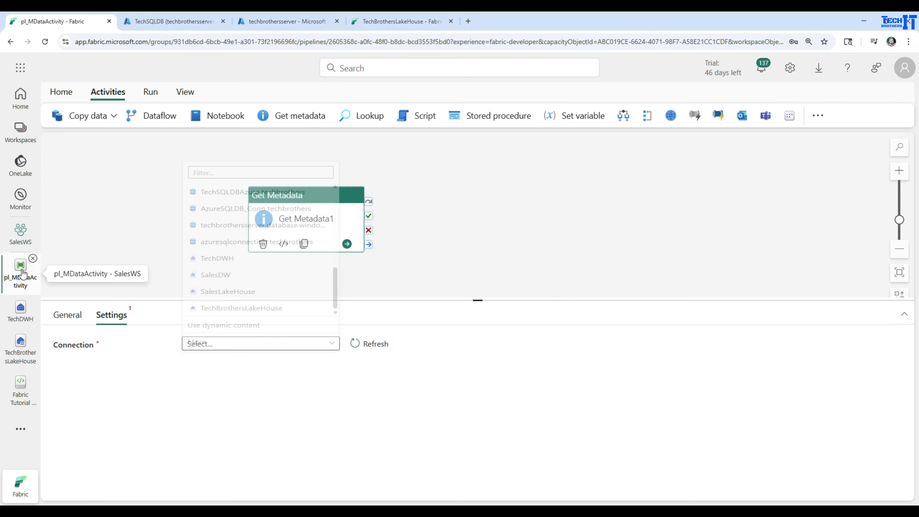
{"action": "left_click", "coordinate": [332, 343]}
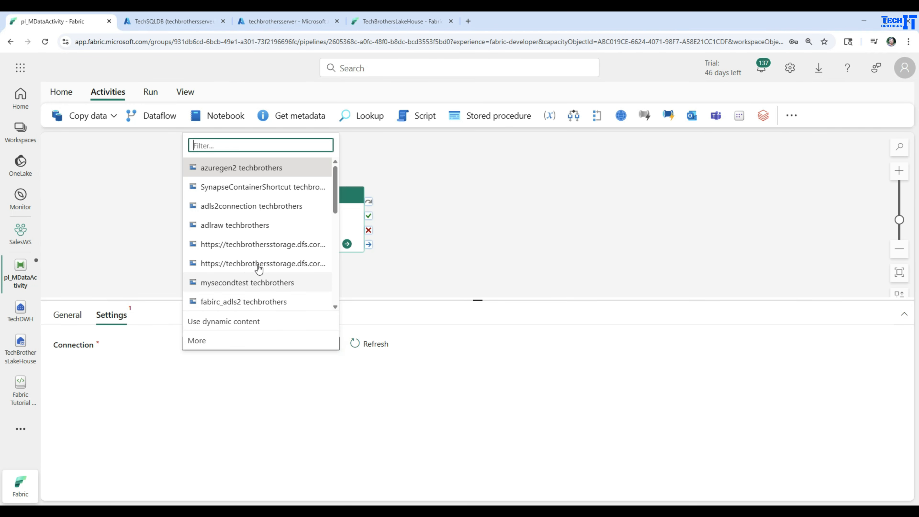
{"action": "scroll", "coordinate": [257, 267], "scroll_direction": "down", "scroll_amount": 3}
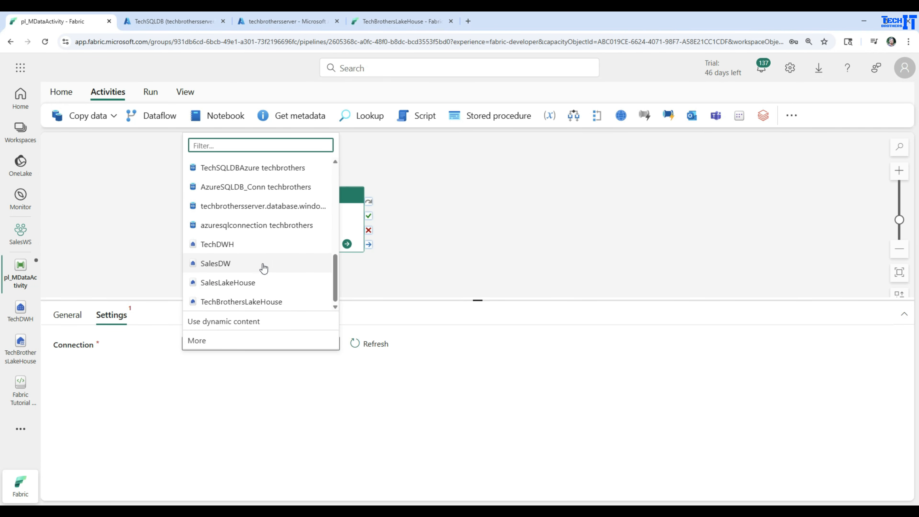
{"action": "left_click", "coordinate": [219, 246]}
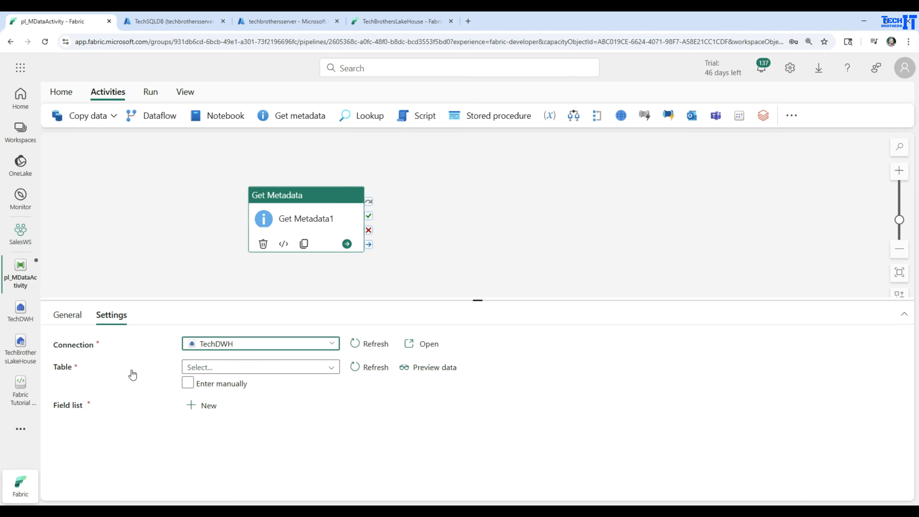
{"action": "left_click", "coordinate": [331, 368]}
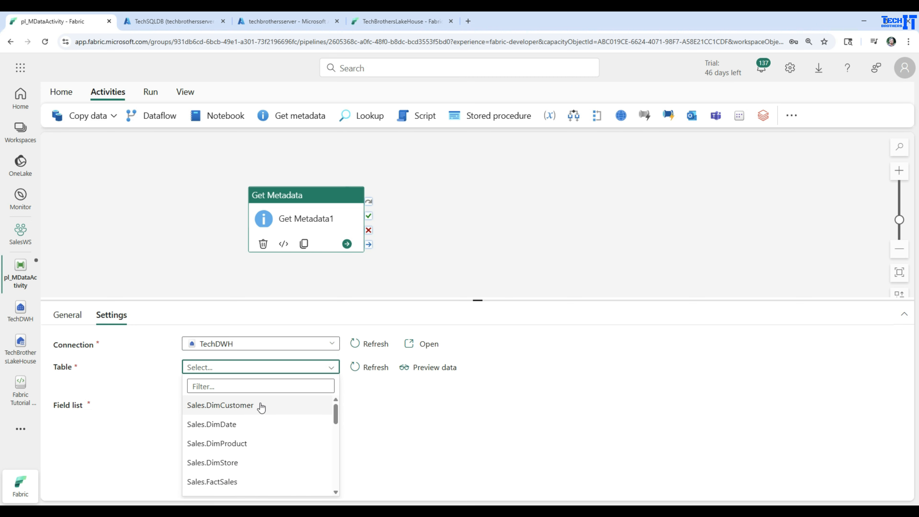
{"action": "left_click", "coordinate": [229, 408]}
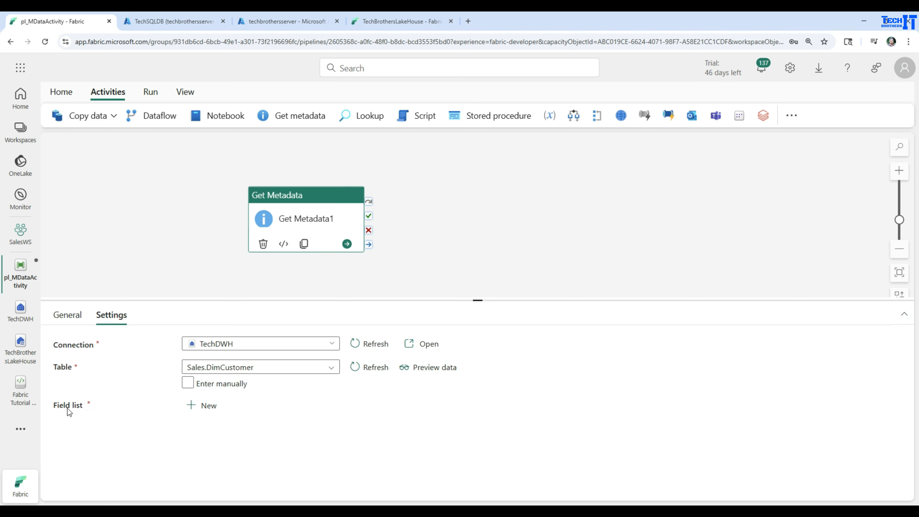
Add a Structure argument to the Get Metadata activity's field list
{"action": "left_click", "coordinate": [190, 410]}
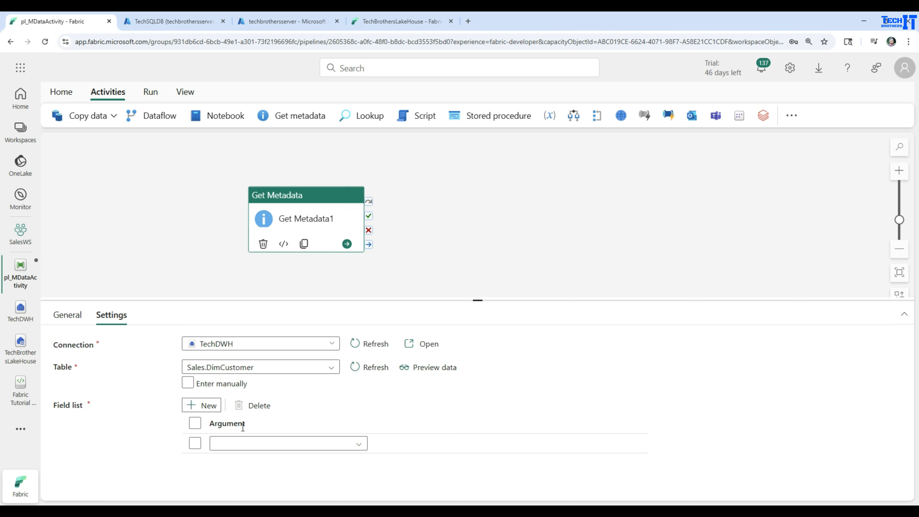
{"action": "left_click", "coordinate": [359, 444]}
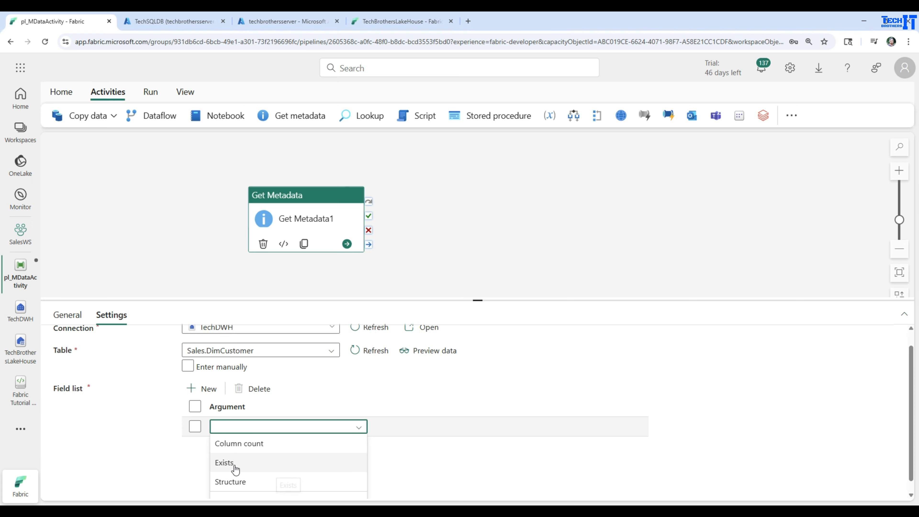
{"action": "scroll", "coordinate": [237, 485], "scroll_direction": "down", "scroll_amount": 1}
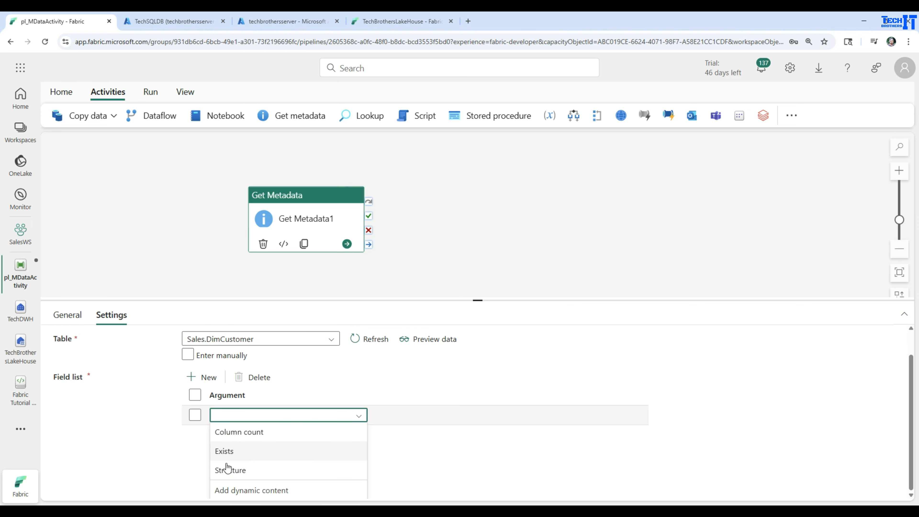
{"action": "left_click", "coordinate": [243, 473]}
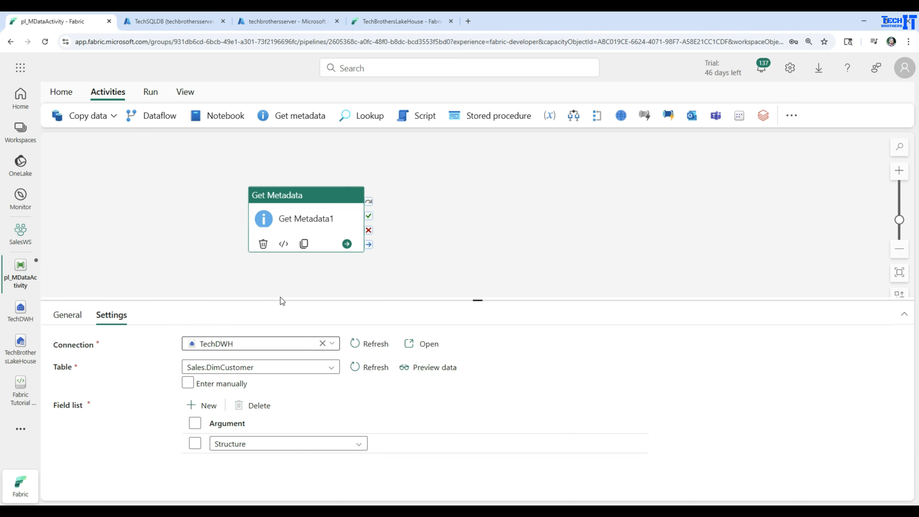
Save and run the pl_MDataActivity pipeline with the Structure argument
{"action": "left_click", "coordinate": [150, 91]}
{"action": "left_click", "coordinate": [133, 118]}
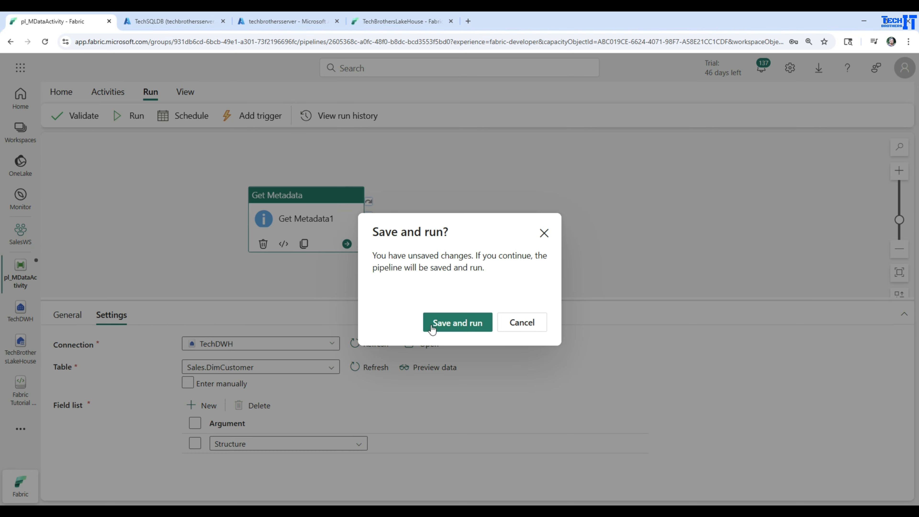
{"action": "left_click", "coordinate": [458, 323]}
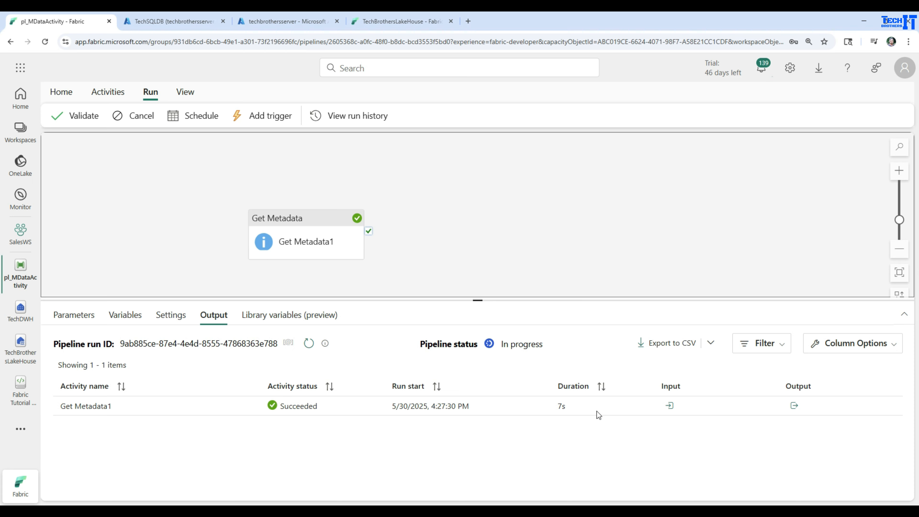
Examine the Get Metadata1 run's input for the field list, linked service, schema and table that were passed in
{"action": "left_click", "coordinate": [668, 407]}
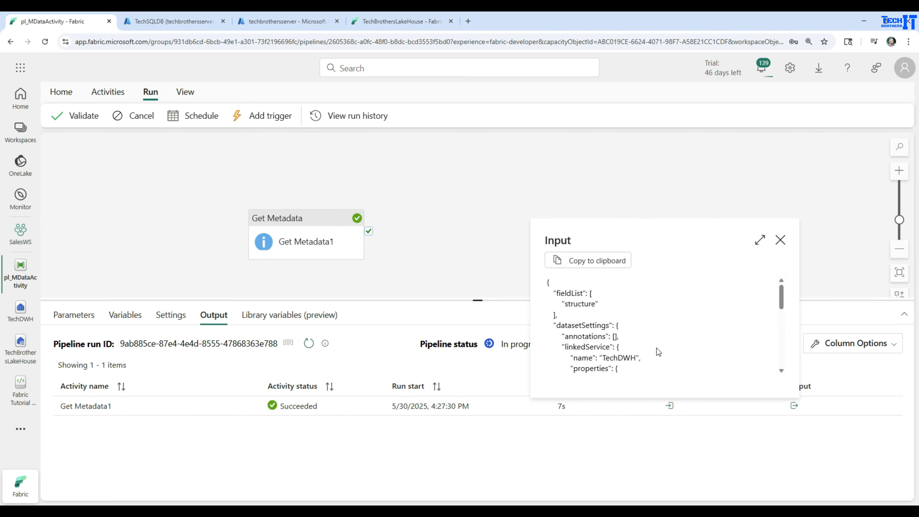
{"action": "scroll", "coordinate": [657, 348], "scroll_direction": "down", "scroll_amount": 1}
{"action": "left_click_drag", "start_coordinate": [642, 310], "coordinate": [572, 311]}
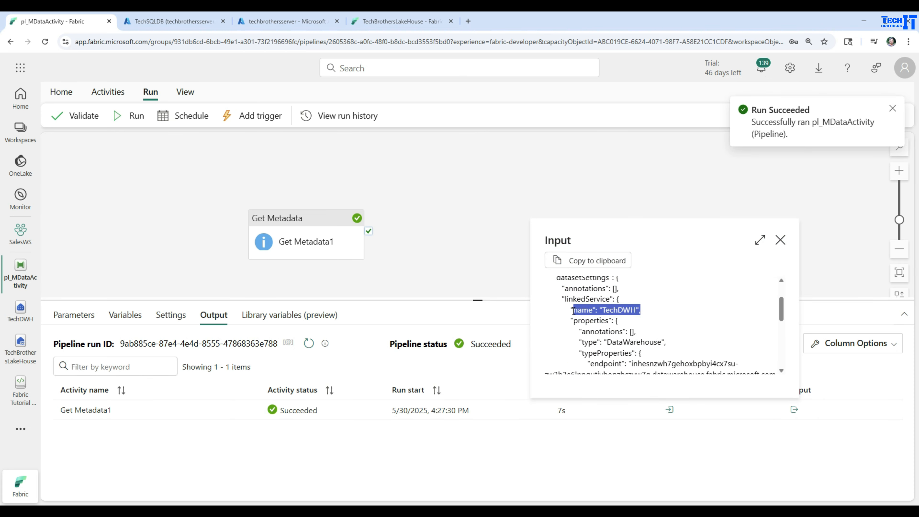
{"action": "scroll", "coordinate": [678, 322], "scroll_direction": "down", "scroll_amount": 5}
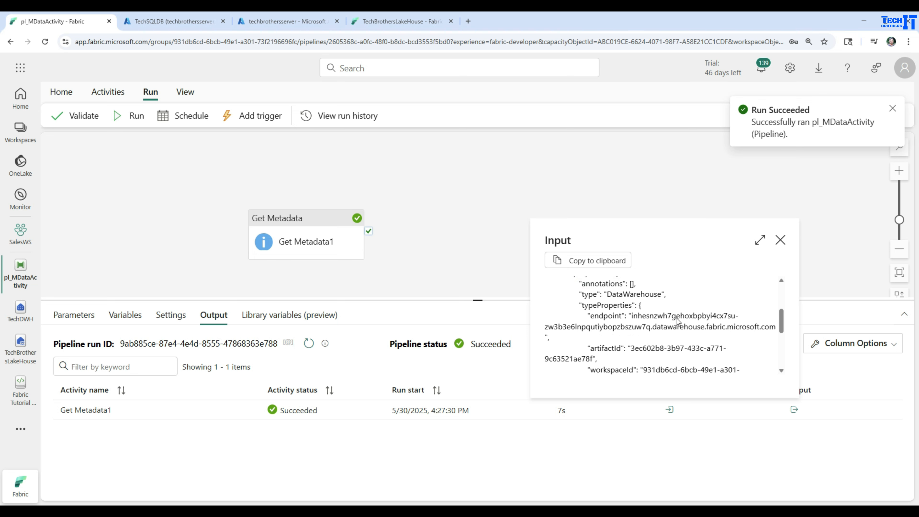
{"action": "scroll", "coordinate": [678, 322], "scroll_direction": "down", "scroll_amount": 2}
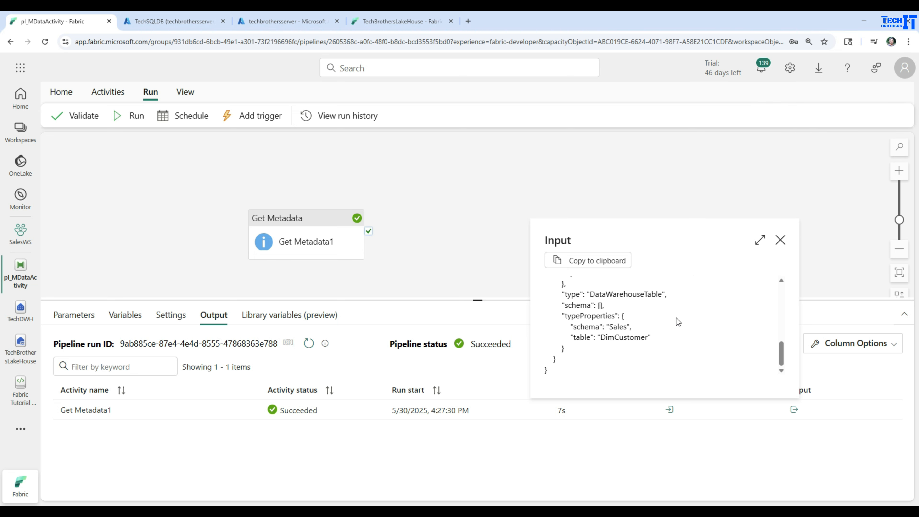
{"action": "left_click_drag", "start_coordinate": [568, 327], "coordinate": [637, 328]}
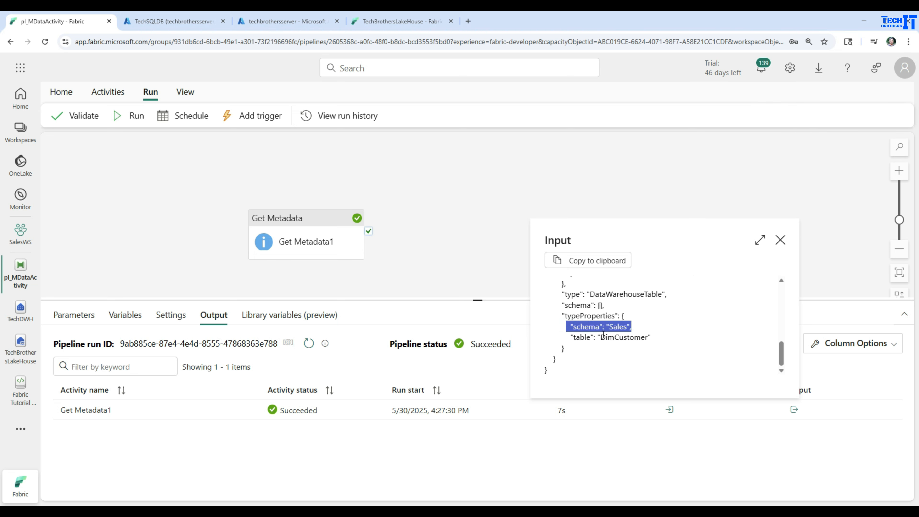
{"action": "left_click_drag", "start_coordinate": [570, 337], "coordinate": [653, 337]}
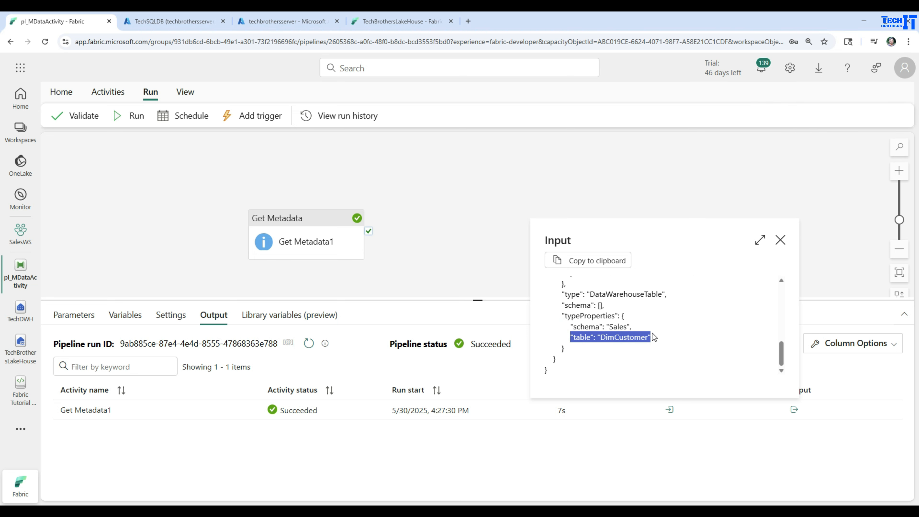
{"action": "left_click", "coordinate": [780, 240]}
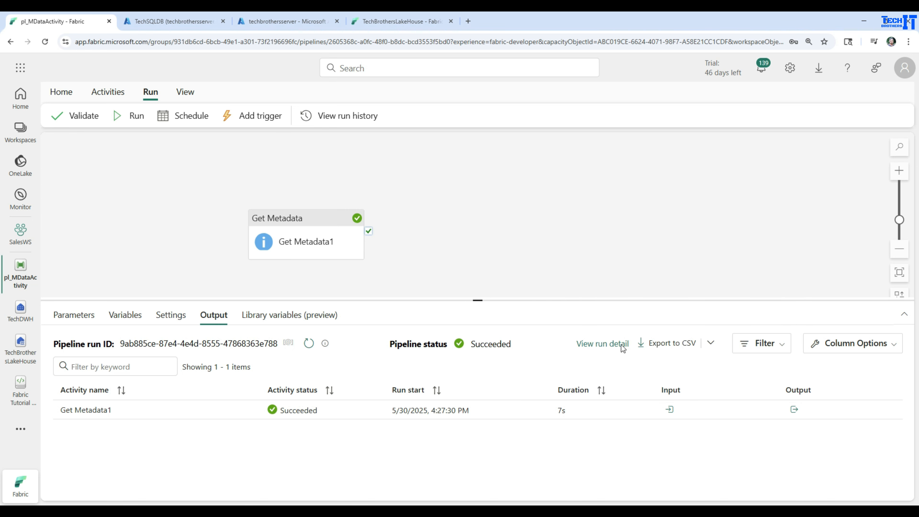
Open the Get Metadata1 run's output and examine the structure entry for the CustomerID column, including its names and data types
{"action": "left_click", "coordinate": [797, 411]}
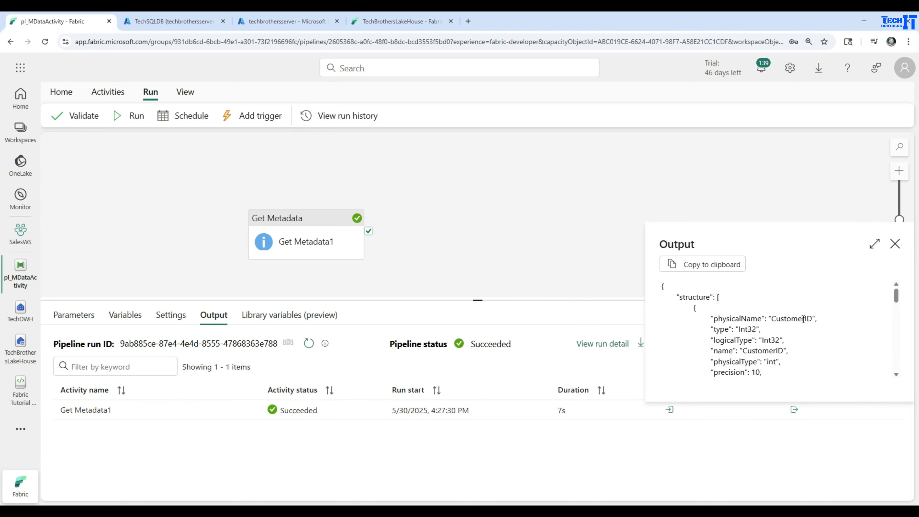
{"action": "double_click", "coordinate": [686, 296]}
{"action": "left_click", "coordinate": [746, 319]}
{"action": "double_click", "coordinate": [792, 319]}
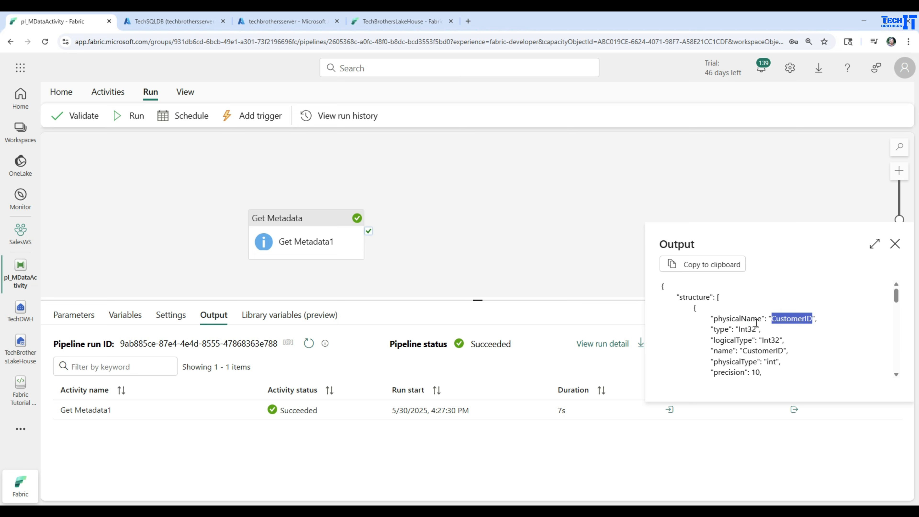
{"action": "left_click_drag", "start_coordinate": [768, 332], "coordinate": [709, 329]}
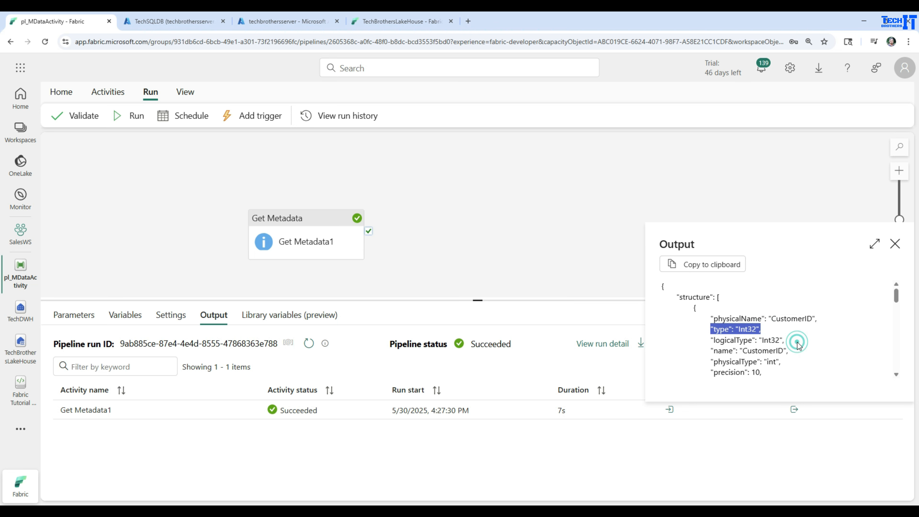
{"action": "left_click_drag", "start_coordinate": [784, 341], "coordinate": [702, 341]}
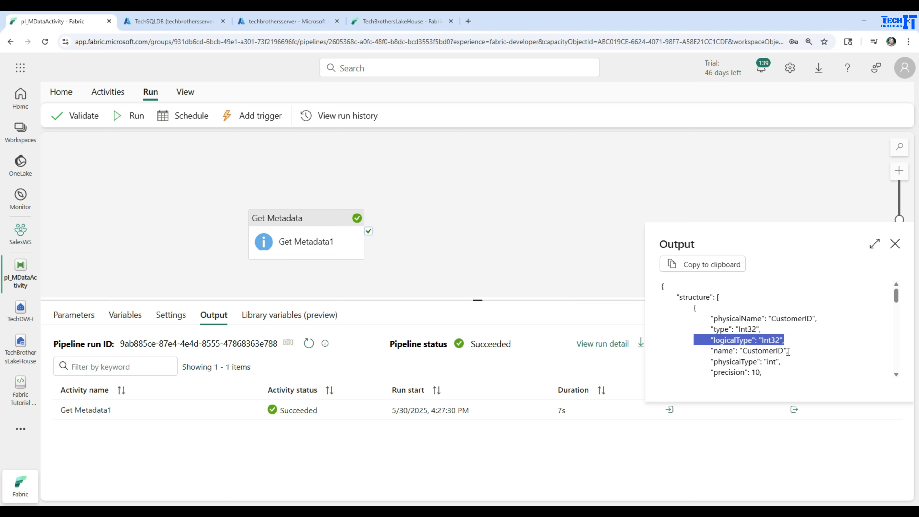
{"action": "left_click_drag", "start_coordinate": [789, 352], "coordinate": [713, 351]}
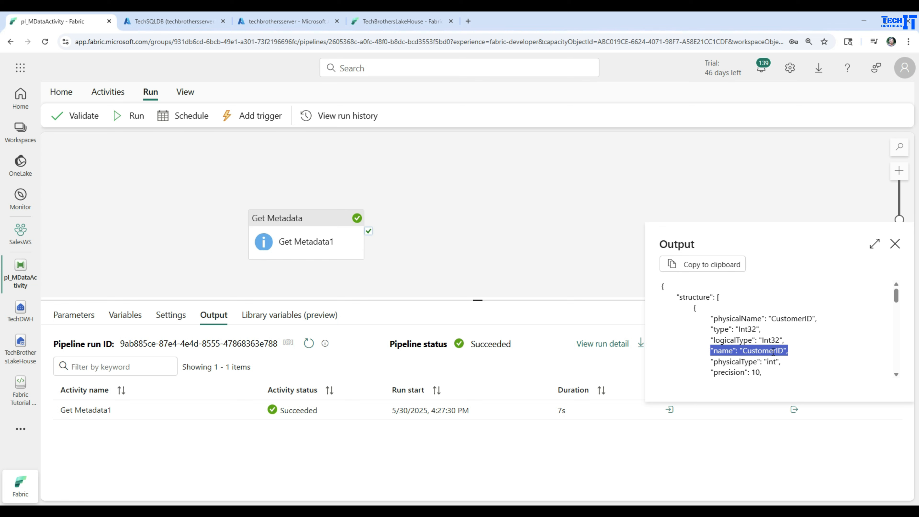
{"action": "scroll", "coordinate": [742, 363], "scroll_direction": "down", "scroll_amount": 1}
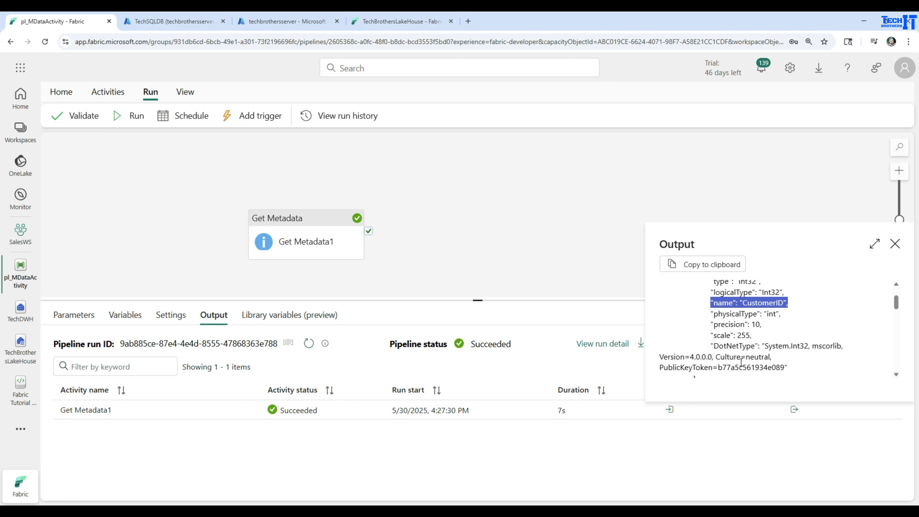
{"action": "left_click", "coordinate": [757, 315]}
{"action": "left_click", "coordinate": [725, 338]}
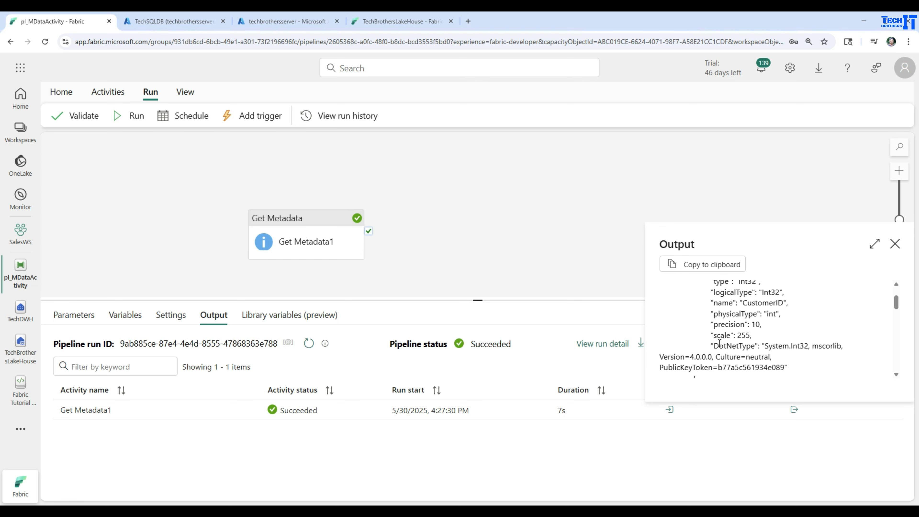
Review the remaining column entries in the Get Metadata1 structure output, from FirstName through Country, and close the output
{"action": "scroll", "coordinate": [719, 343], "scroll_direction": "down", "scroll_amount": 1}
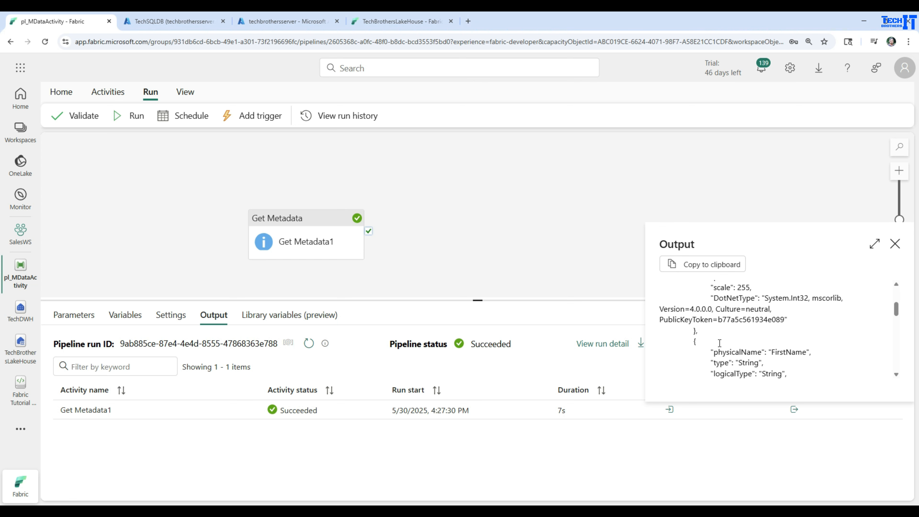
{"action": "scroll", "coordinate": [756, 349], "scroll_direction": "down", "scroll_amount": 1}
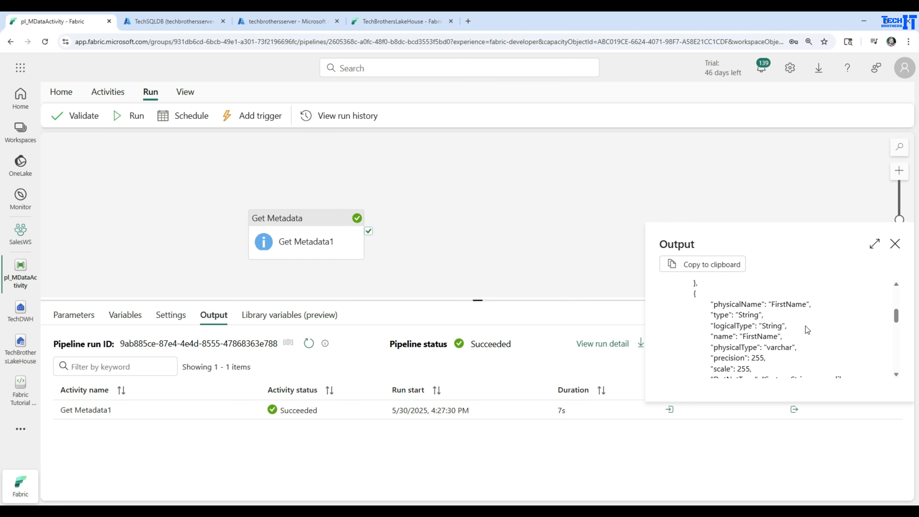
{"action": "double_click", "coordinate": [796, 304]}
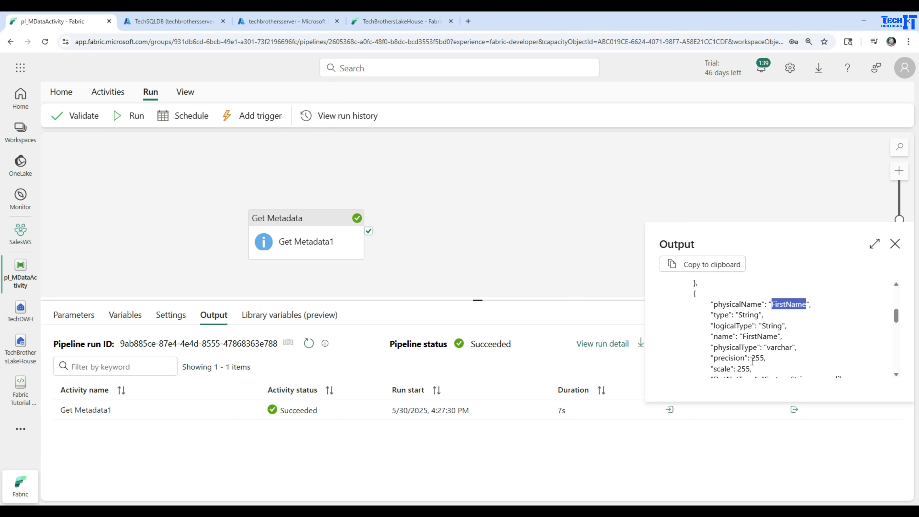
{"action": "scroll", "coordinate": [753, 361], "scroll_direction": "down", "scroll_amount": 4}
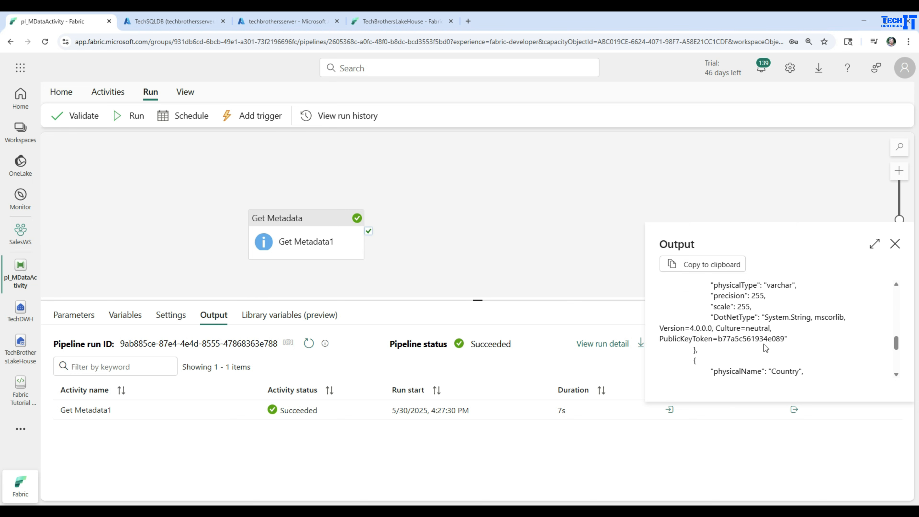
{"action": "scroll", "coordinate": [764, 345], "scroll_direction": "up", "scroll_amount": 1}
{"action": "double_click", "coordinate": [790, 290]}
{"action": "scroll", "coordinate": [789, 331], "scroll_direction": "down", "scroll_amount": 3}
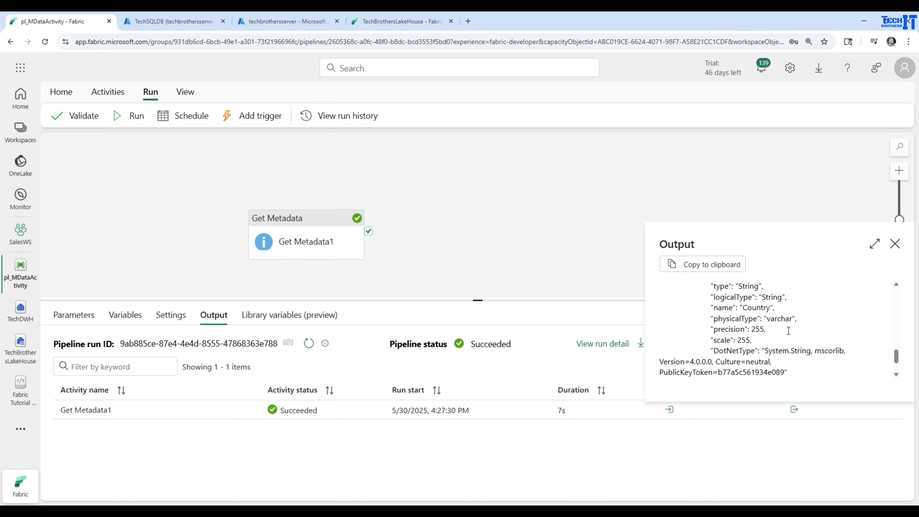
{"action": "scroll", "coordinate": [789, 331], "scroll_direction": "down", "scroll_amount": 1}
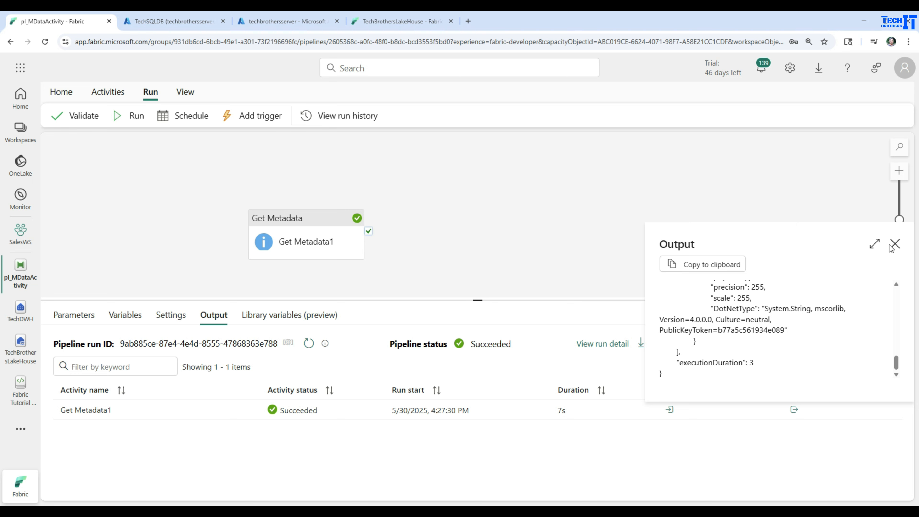
{"action": "scroll", "coordinate": [761, 318], "scroll_direction": "up", "scroll_amount": 3}
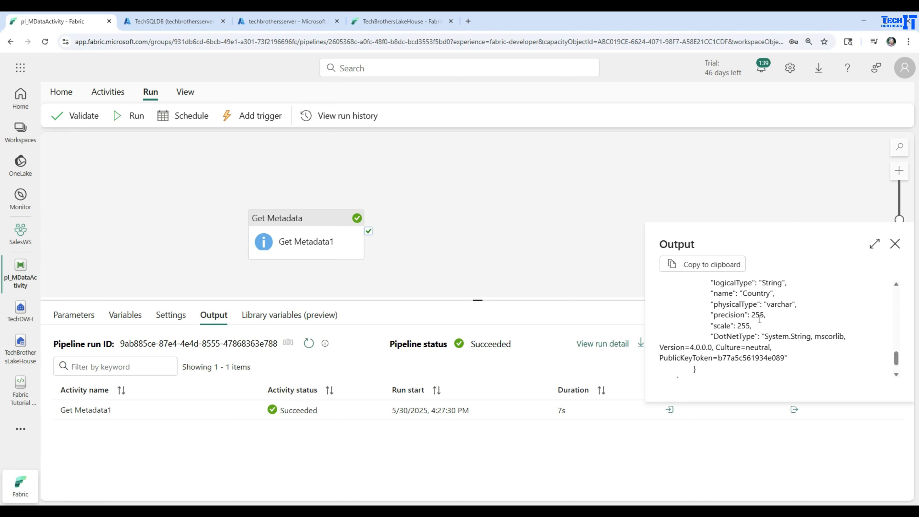
{"action": "scroll", "coordinate": [754, 314], "scroll_direction": "up", "scroll_amount": 3}
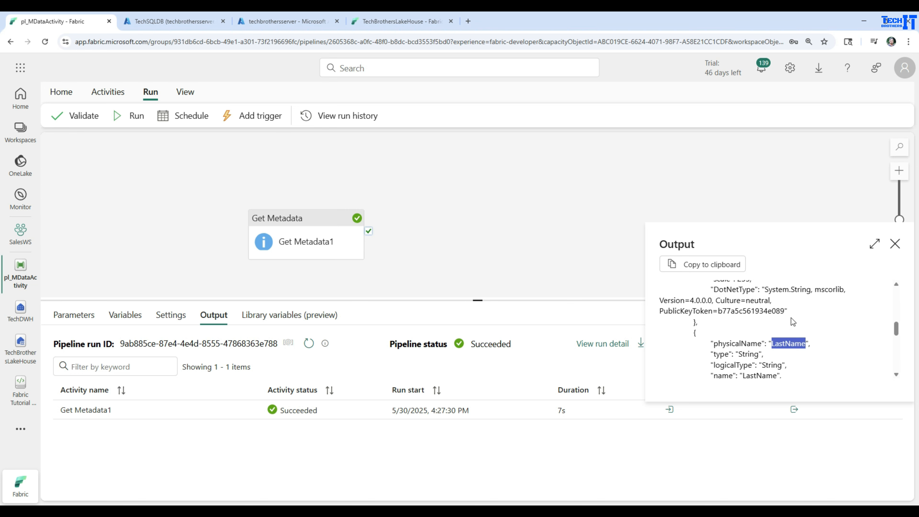
{"action": "left_click", "coordinate": [895, 243]}
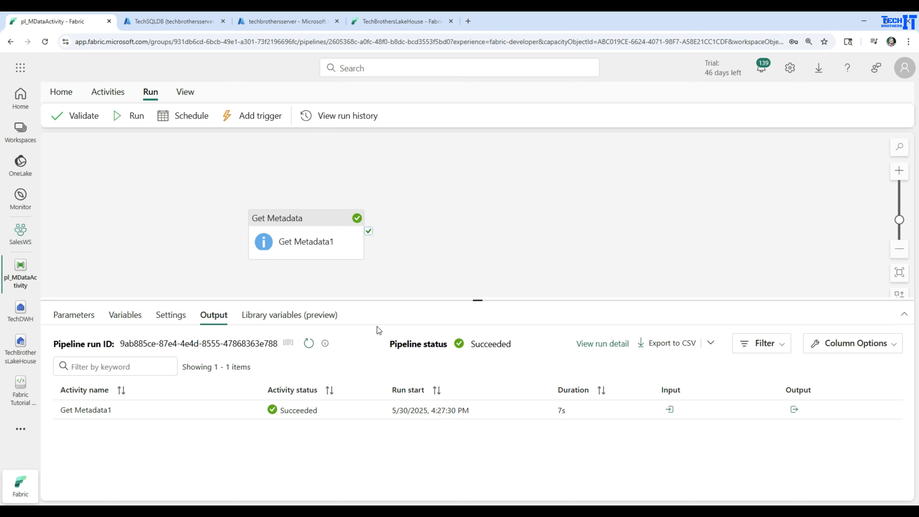
Change the Get Metadata activity's field list argument to Exists, and save and run the pipeline
{"action": "left_click", "coordinate": [278, 247]}
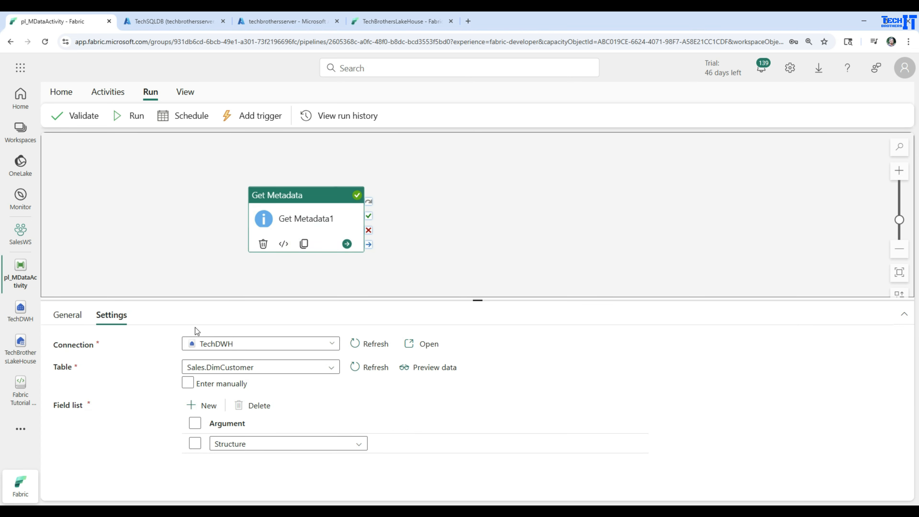
{"action": "left_click", "coordinate": [335, 444]}
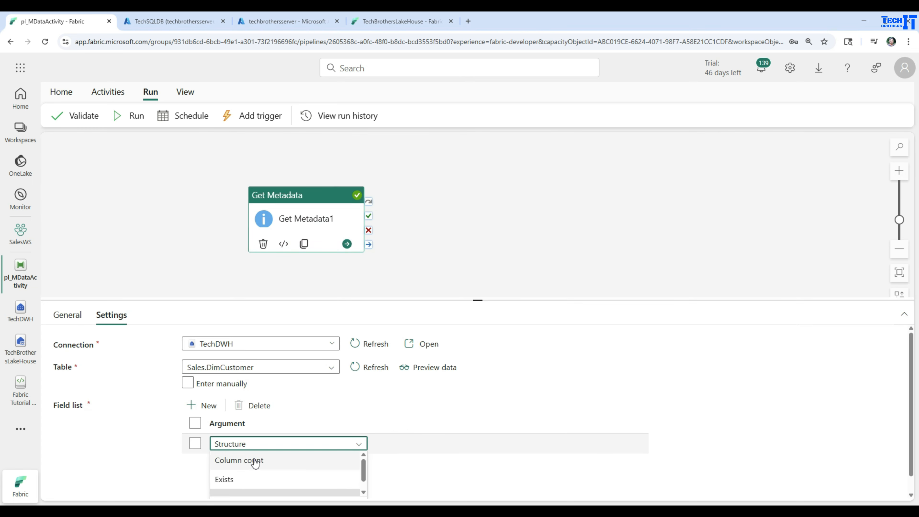
{"action": "left_click", "coordinate": [232, 481]}
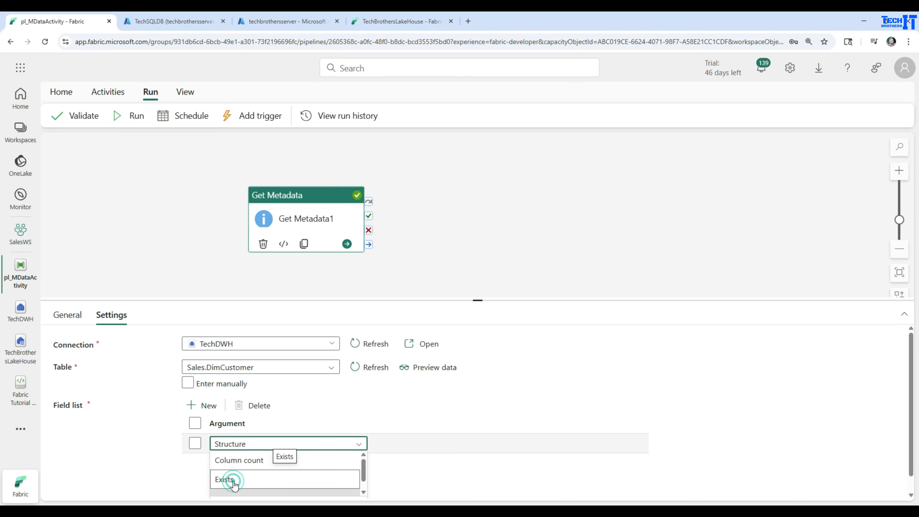
{"action": "left_click", "coordinate": [134, 116]}
{"action": "left_click", "coordinate": [463, 325]}
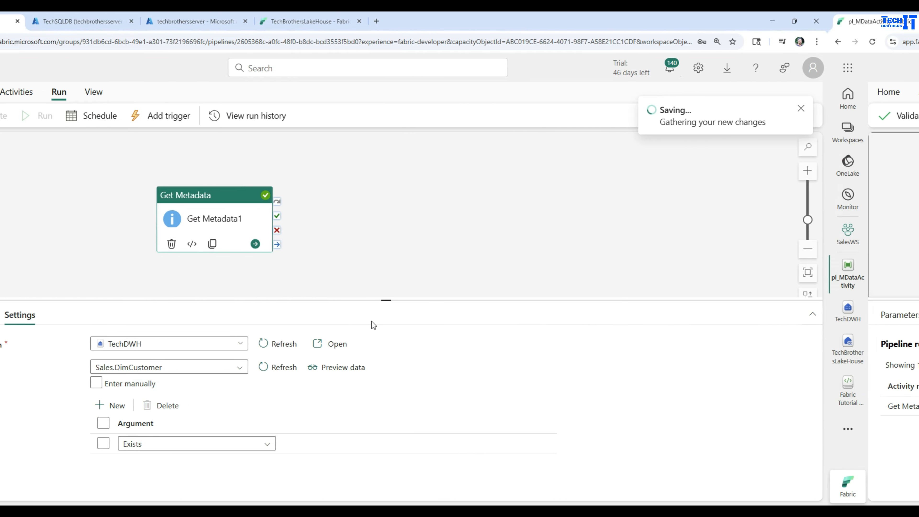
Check the exists value in the new Get Metadata1 run's output and close the output
{"action": "left_click", "coordinate": [795, 407]}
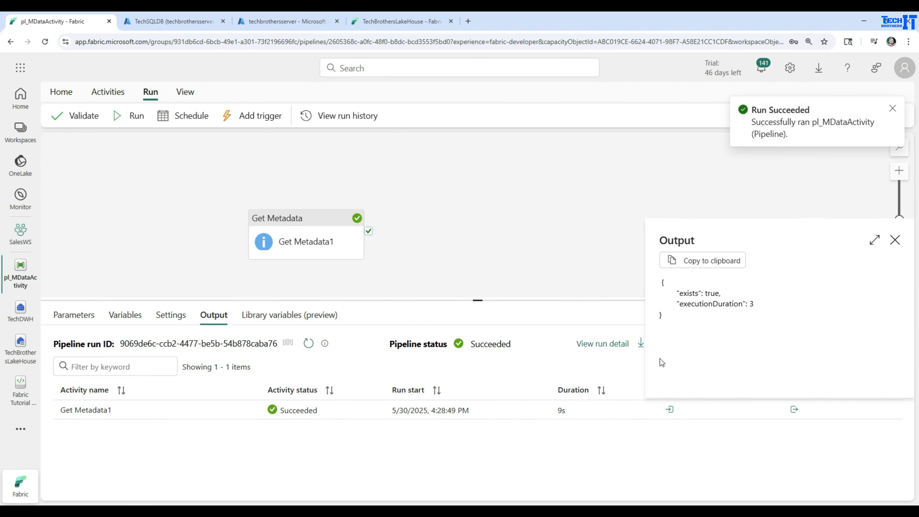
{"action": "left_click_drag", "start_coordinate": [681, 294], "coordinate": [694, 293]}
{"action": "left_click", "coordinate": [719, 294]}
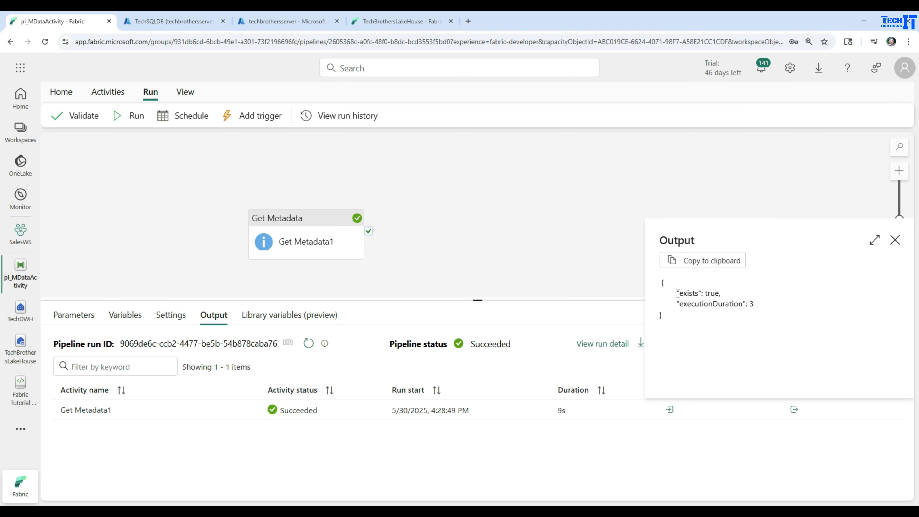
{"action": "left_click_drag", "start_coordinate": [676, 293], "coordinate": [720, 292]}
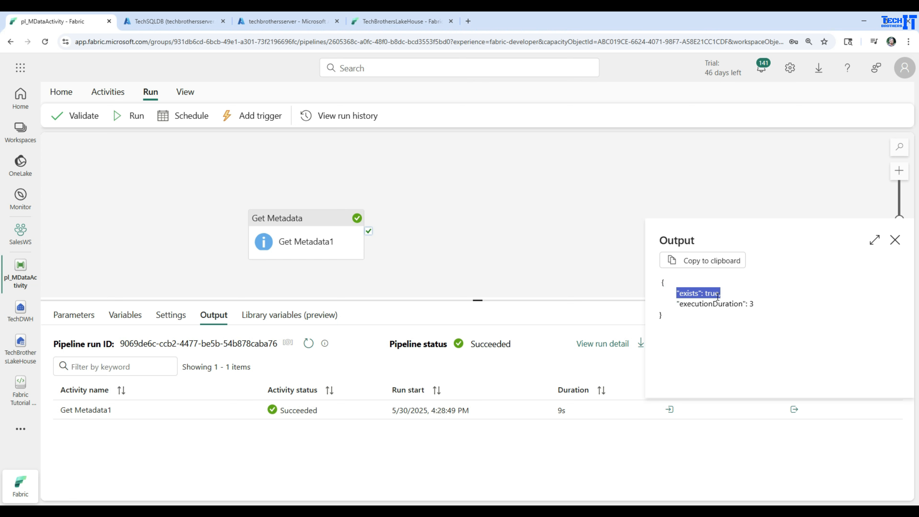
{"action": "double_click", "coordinate": [709, 292]}
{"action": "left_click_drag", "start_coordinate": [677, 294], "coordinate": [735, 295]}
{"action": "left_click", "coordinate": [895, 239]}
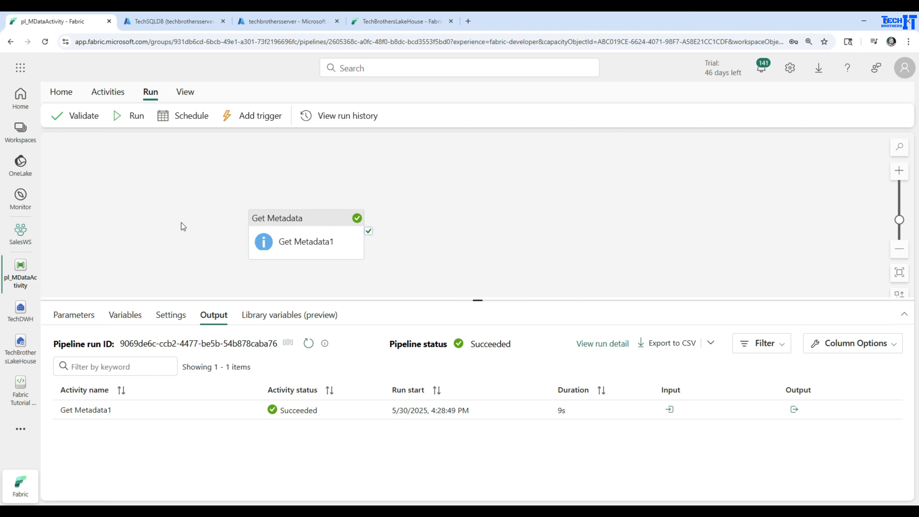
Change the Get Metadata1 activity's connection to TechBrothersLakeHouse
{"action": "left_click", "coordinate": [263, 218]}
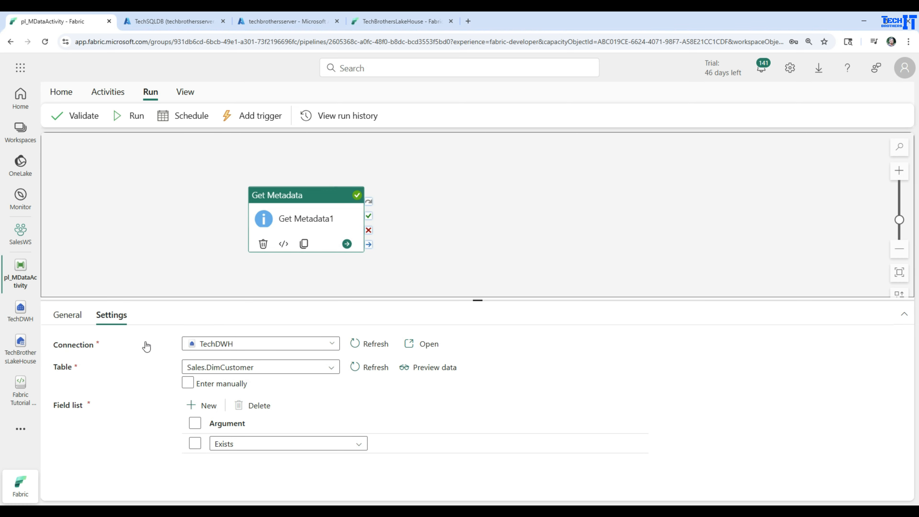
{"action": "left_click", "coordinate": [296, 347]}
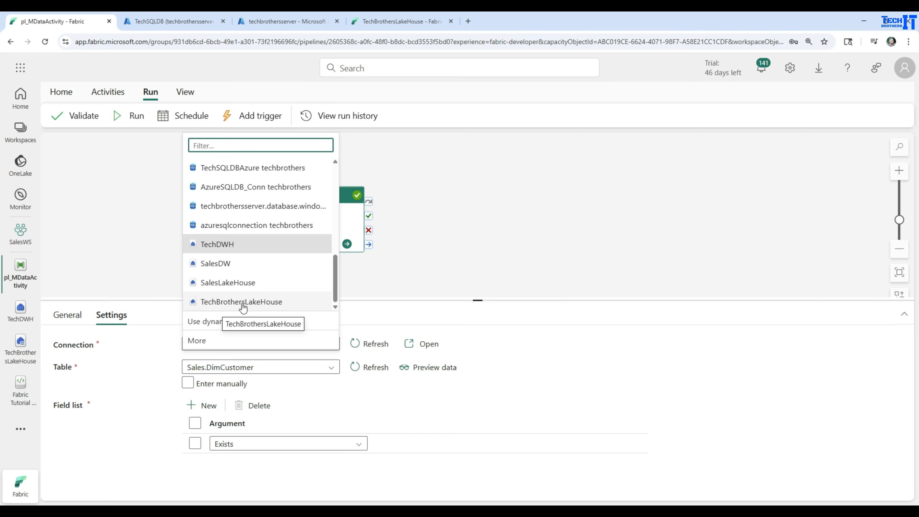
{"action": "left_click", "coordinate": [235, 304]}
Examine the files in the Stage folder of TechBrothersLakeHouse, and return to the pl_MDataActivity pipeline
{"action": "left_click", "coordinate": [16, 350]}
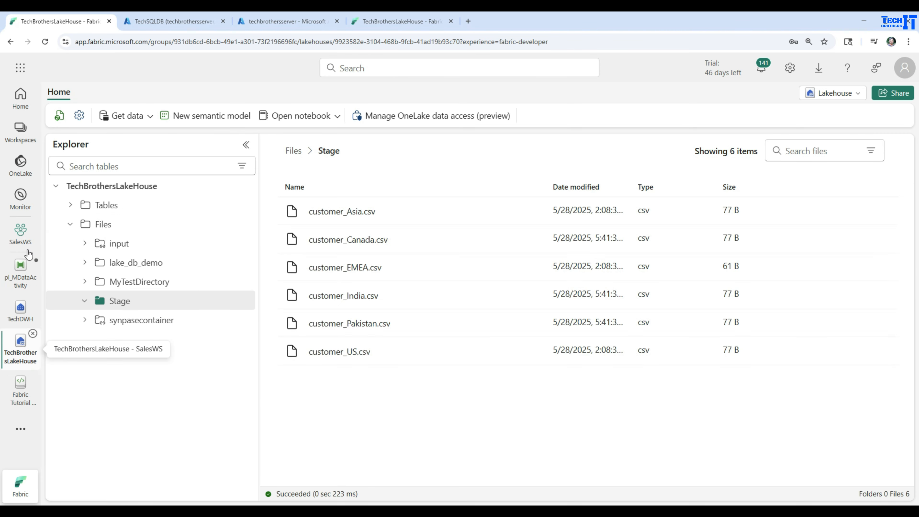
{"action": "left_click", "coordinate": [71, 225]}
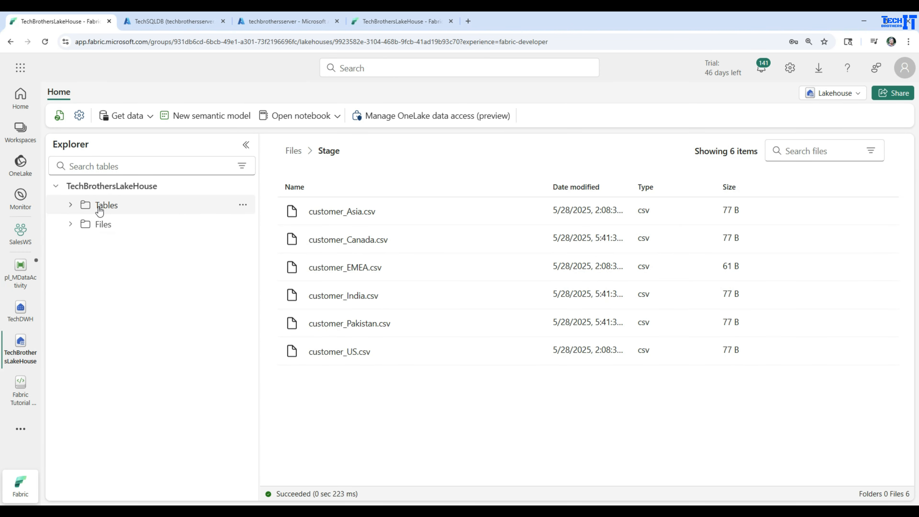
{"action": "left_click", "coordinate": [101, 224]}
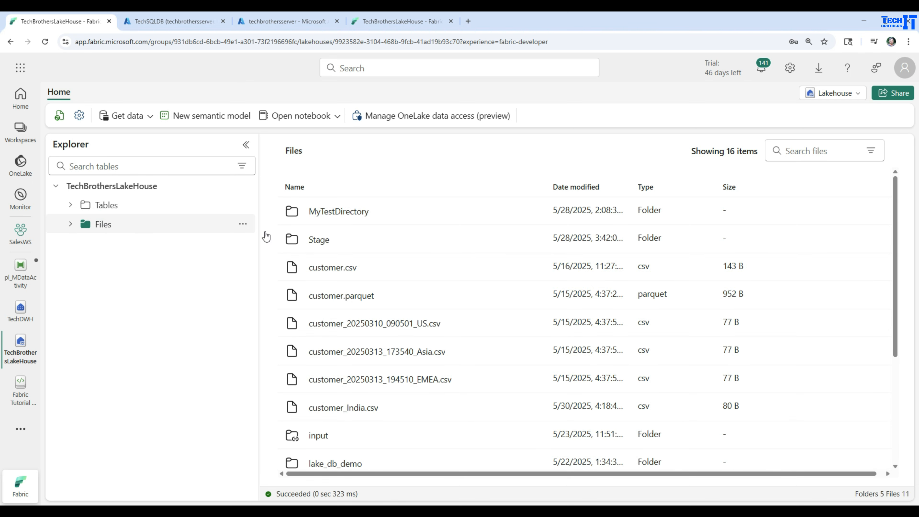
{"action": "left_click", "coordinate": [321, 241]}
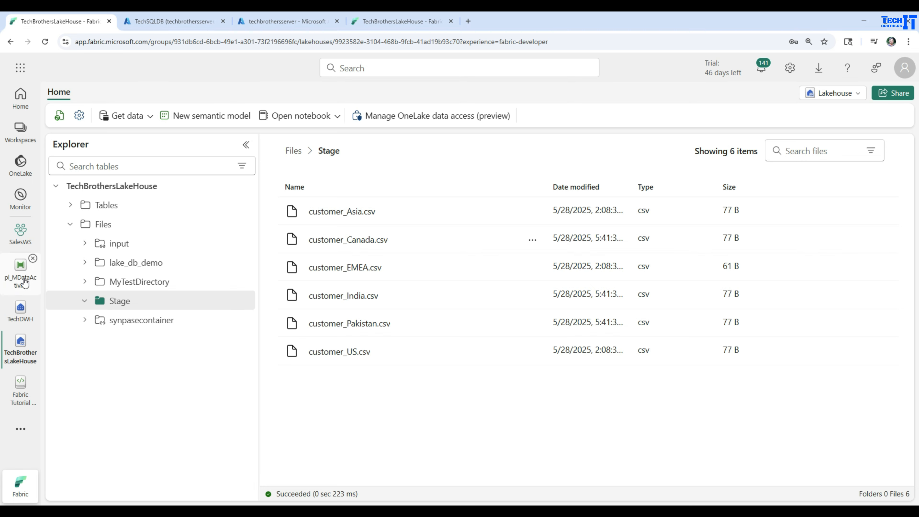
{"action": "left_click", "coordinate": [20, 270]}
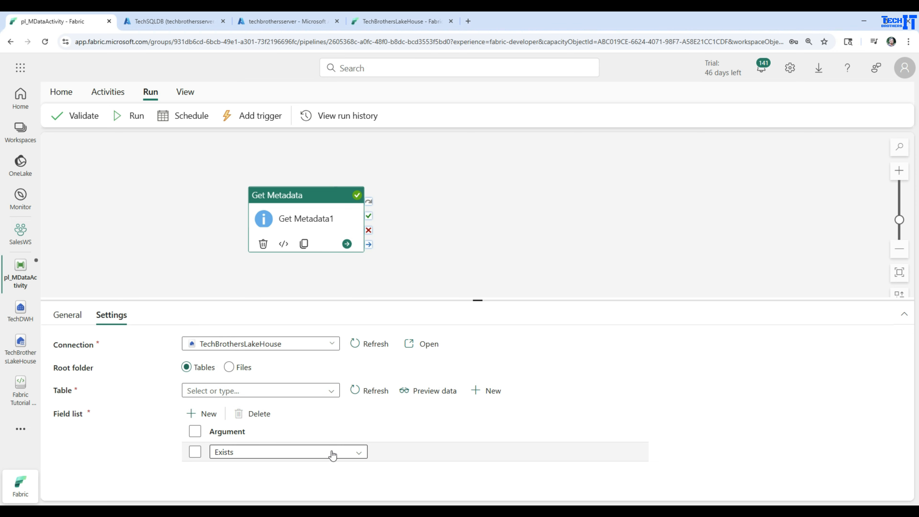
Delete the Exists argument from the Get Metadata activity's field list
{"action": "left_click", "coordinate": [356, 453]}
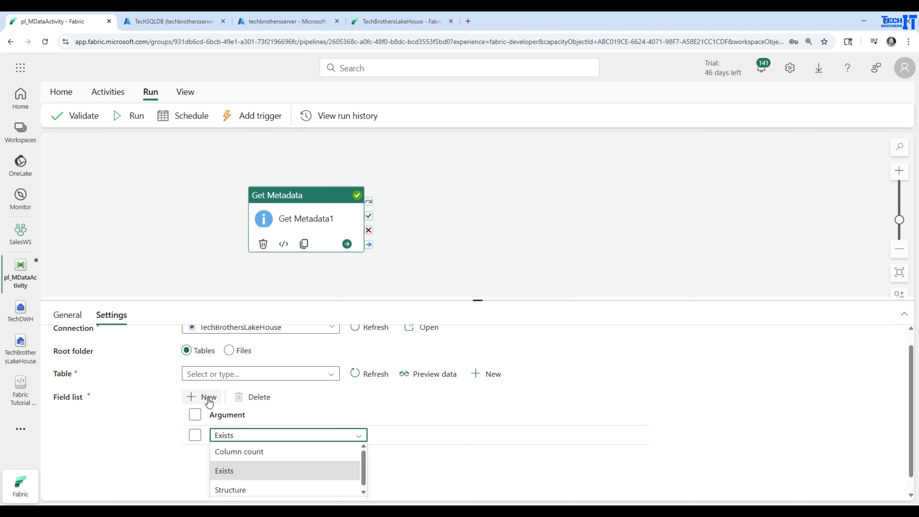
{"action": "left_click", "coordinate": [312, 409]}
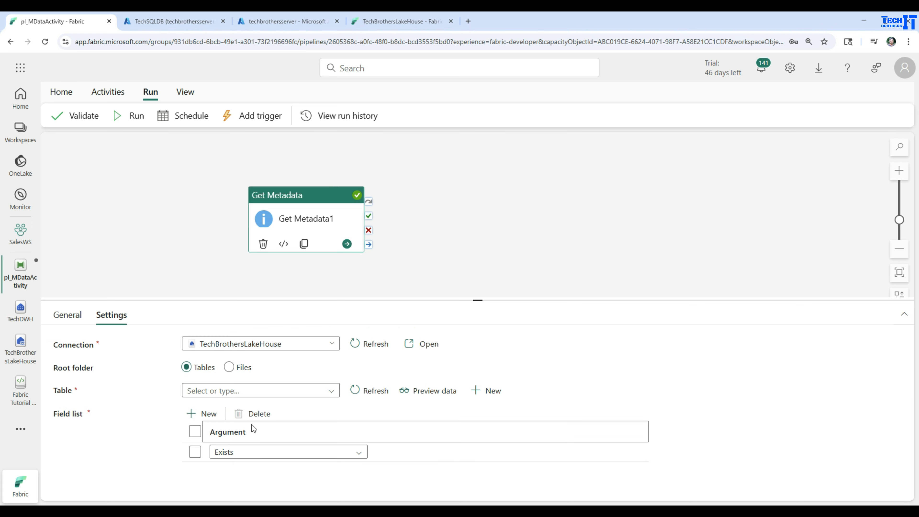
{"action": "left_click", "coordinate": [196, 431]}
{"action": "left_click", "coordinate": [195, 452]}
{"action": "left_click", "coordinate": [253, 414]}
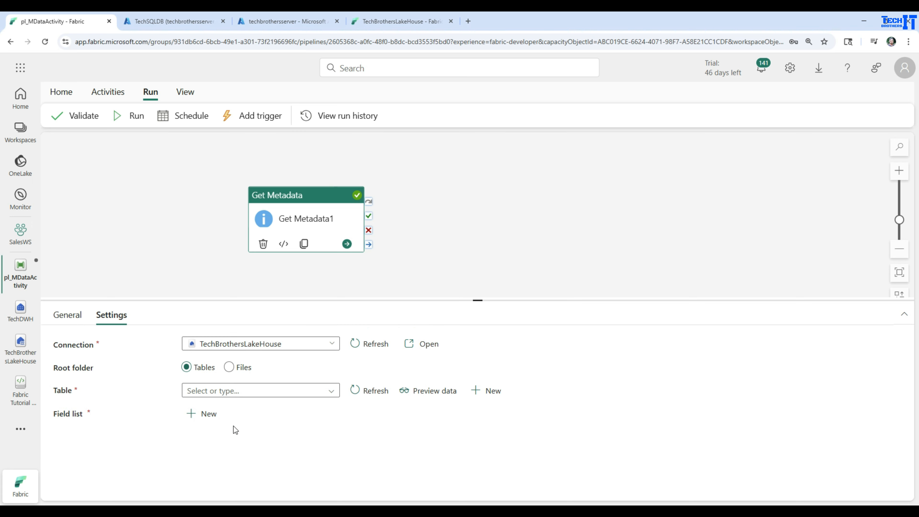
{"action": "left_click", "coordinate": [212, 412]}
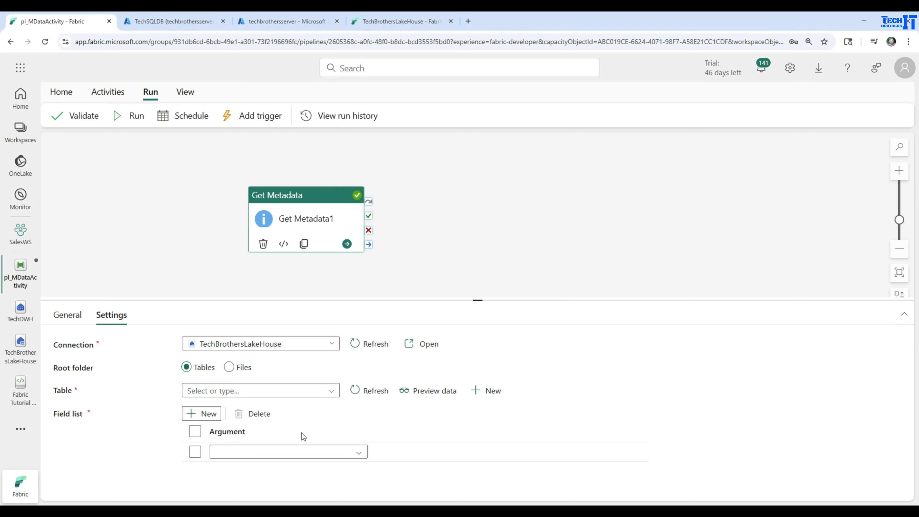
{"action": "left_click", "coordinate": [361, 451]}
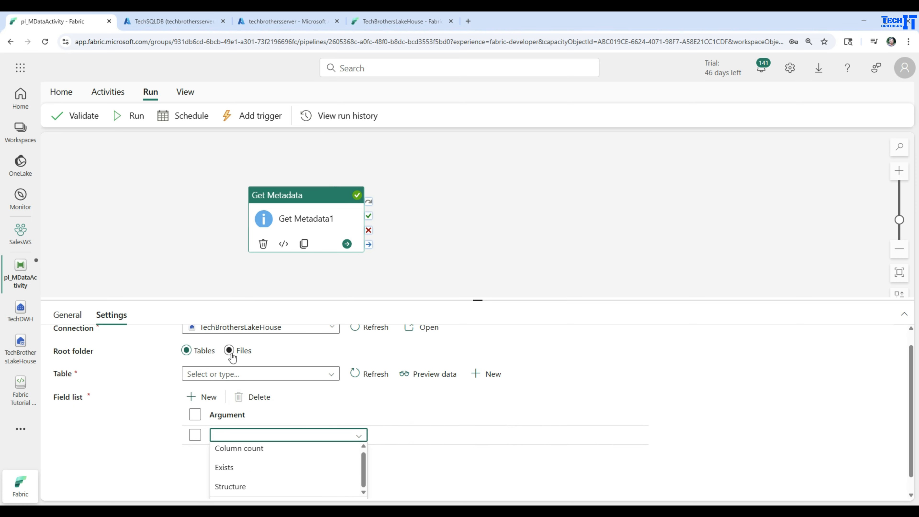
{"action": "left_click", "coordinate": [231, 351]}
{"action": "left_click", "coordinate": [359, 452]}
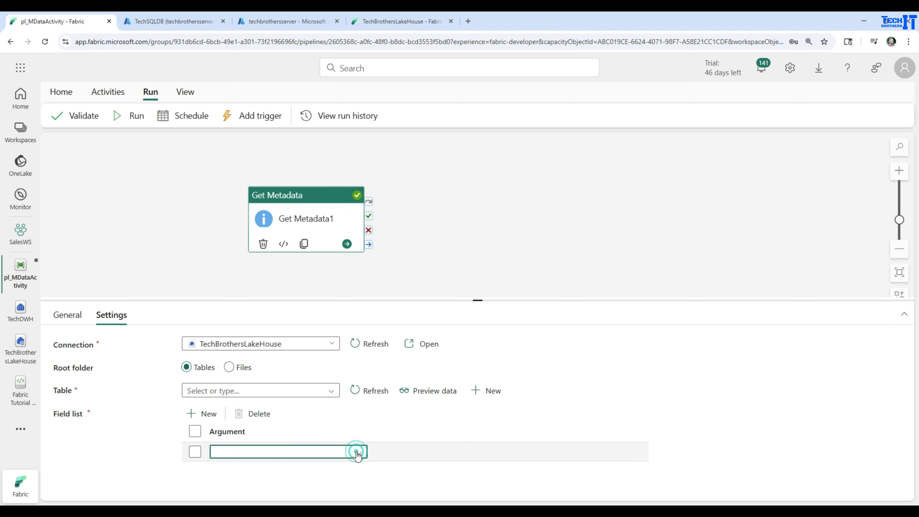
{"action": "left_click", "coordinate": [461, 406]}
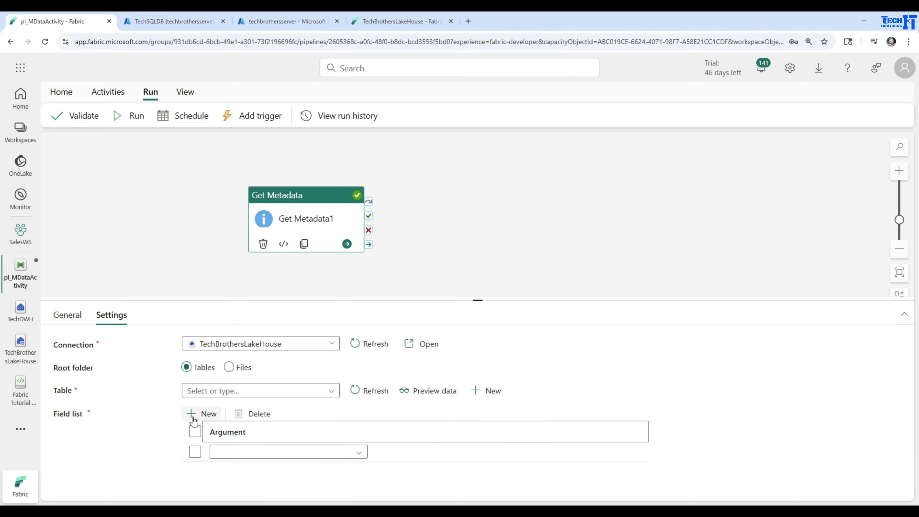
{"action": "left_click", "coordinate": [195, 431]}
{"action": "left_click", "coordinate": [239, 417]}
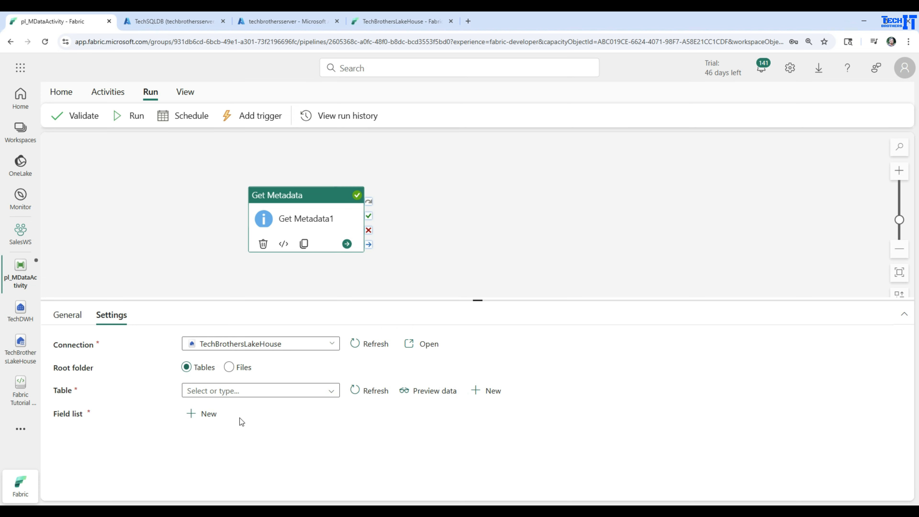
{"action": "left_click", "coordinate": [375, 391]}
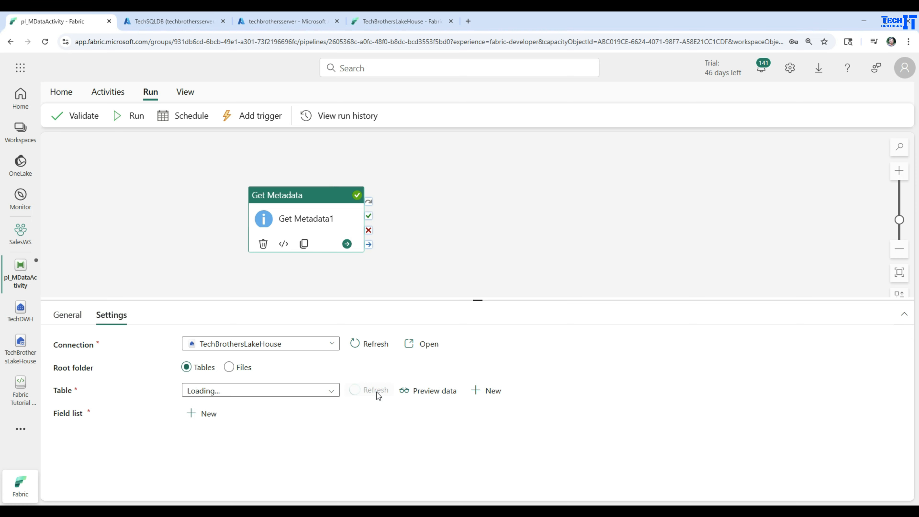
Switch the root folder to Files, add a field list argument, and review the argument options offered for files
{"action": "left_click", "coordinate": [234, 370]}
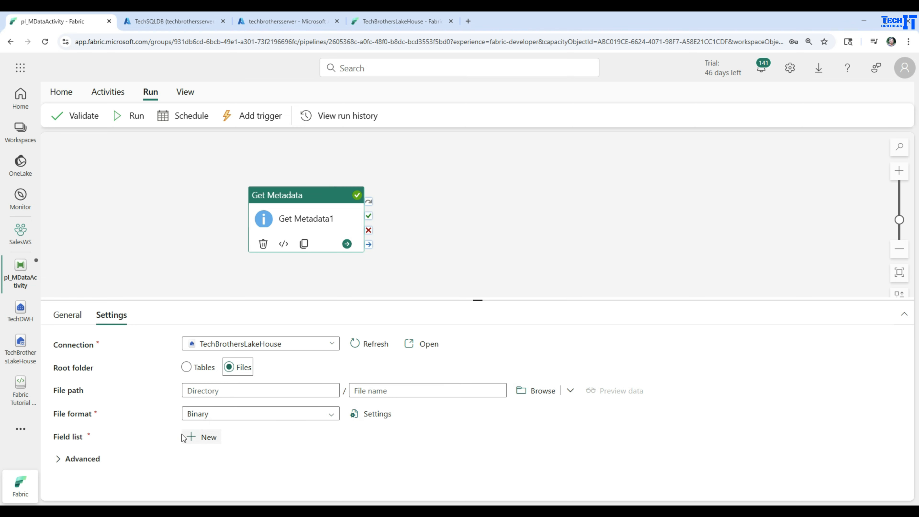
{"action": "left_click", "coordinate": [201, 437]}
{"action": "scroll", "coordinate": [285, 441], "scroll_direction": "down", "scroll_amount": 1}
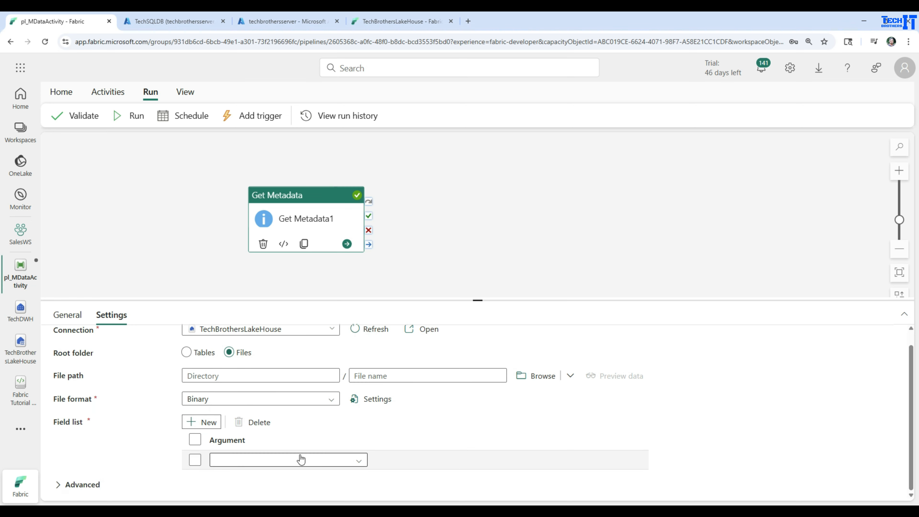
{"action": "left_click", "coordinate": [359, 460]}
{"action": "scroll", "coordinate": [399, 448], "scroll_direction": "down", "scroll_amount": 1}
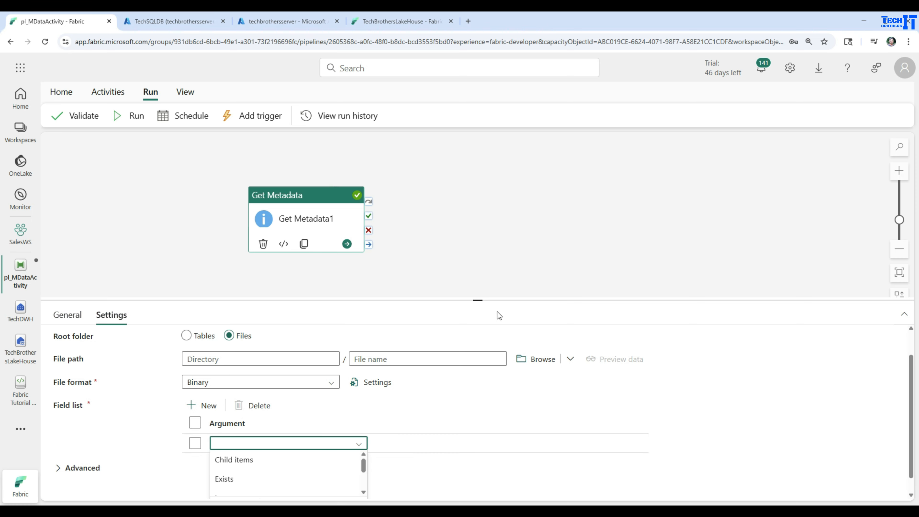
{"action": "left_click_drag", "start_coordinate": [479, 300], "coordinate": [480, 216]}
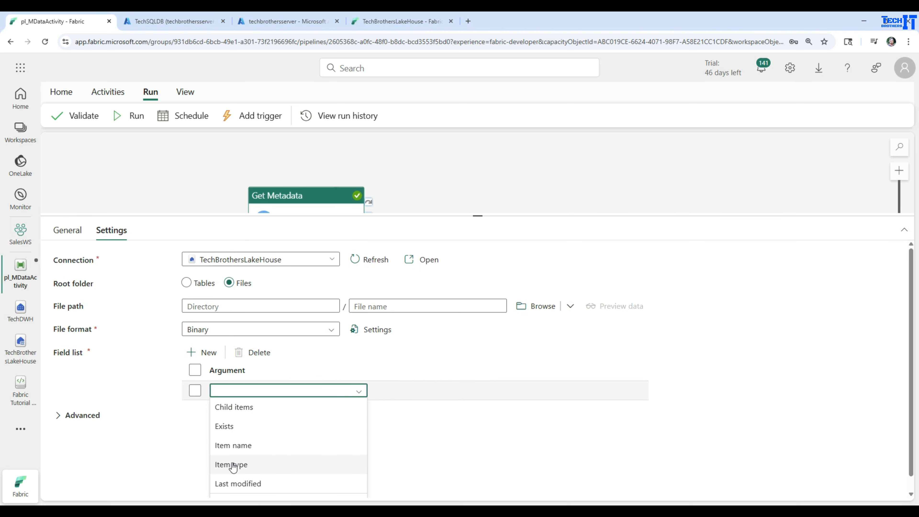
{"action": "scroll", "coordinate": [278, 478], "scroll_direction": "down", "scroll_amount": 1}
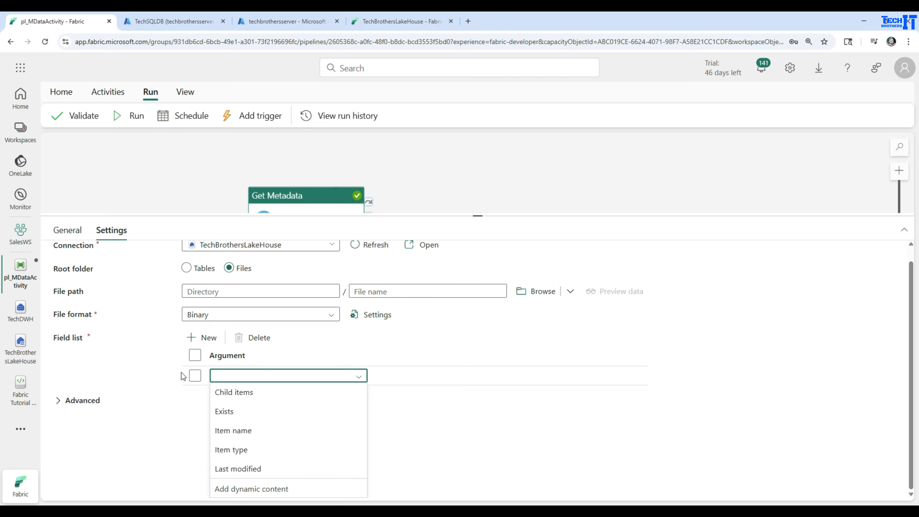
Switch the root folder to Tables, replace the blank field list argument with a new one, and review the options offered for tables
{"action": "left_click", "coordinate": [187, 267]}
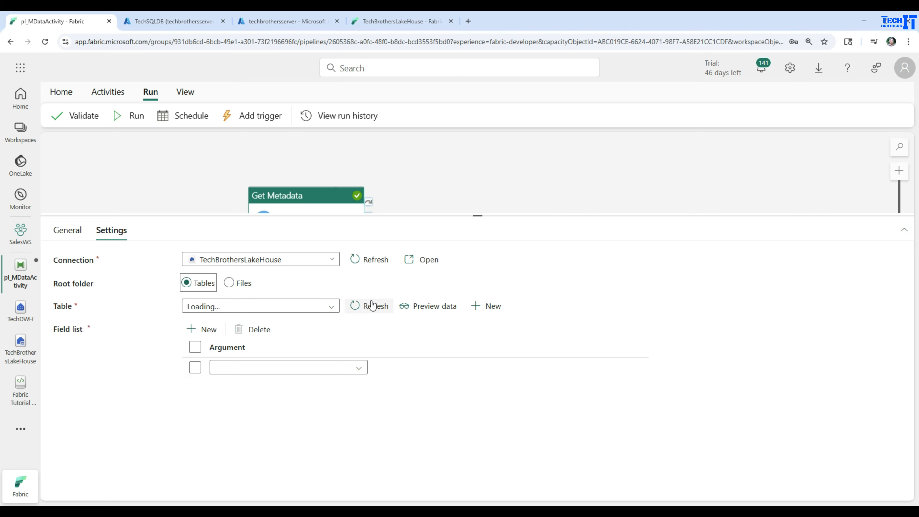
{"action": "left_click", "coordinate": [374, 309]}
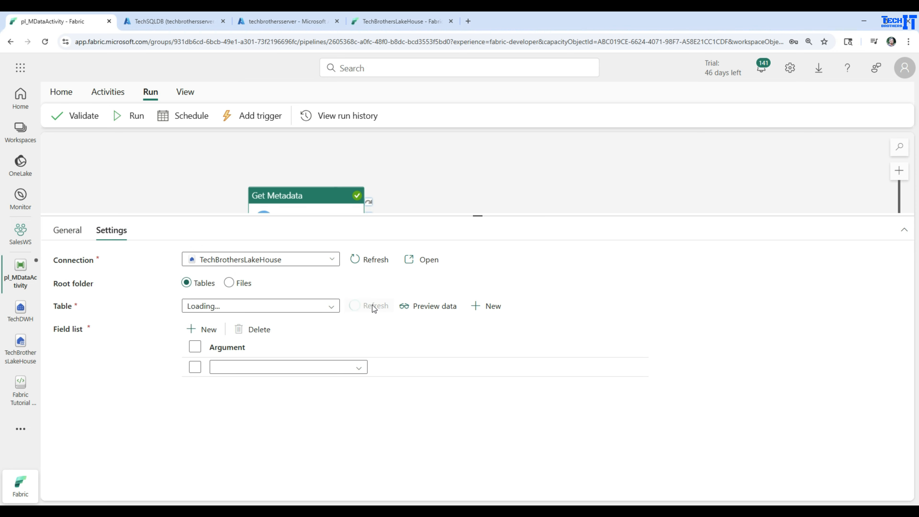
{"action": "left_click", "coordinate": [195, 347]}
{"action": "left_click", "coordinate": [253, 329]}
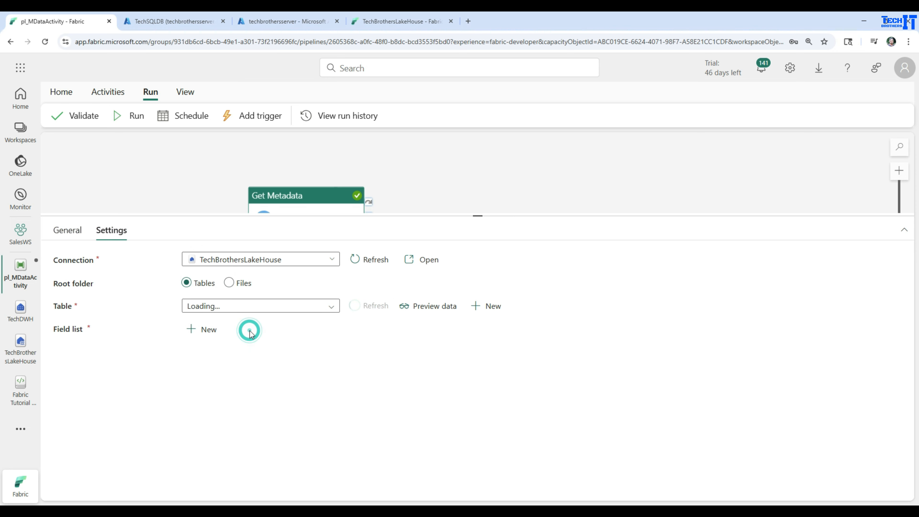
{"action": "left_click", "coordinate": [378, 311]}
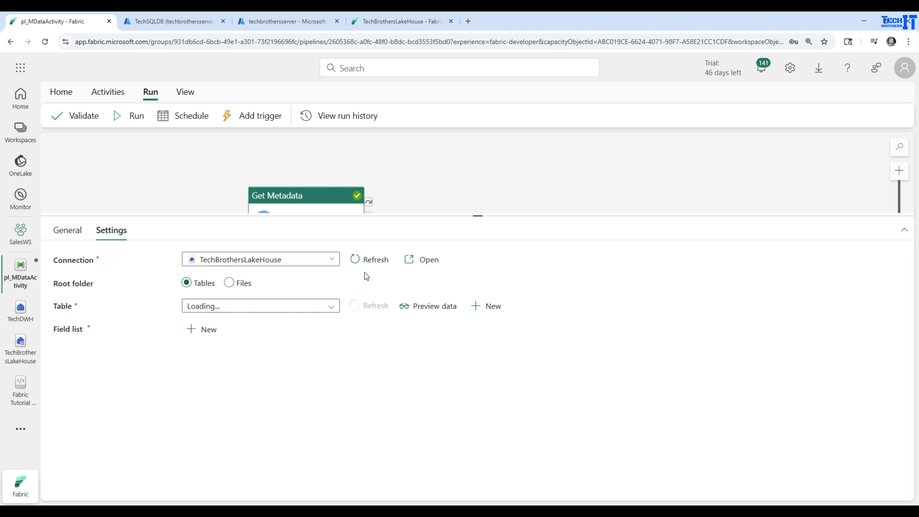
{"action": "left_click", "coordinate": [370, 260]}
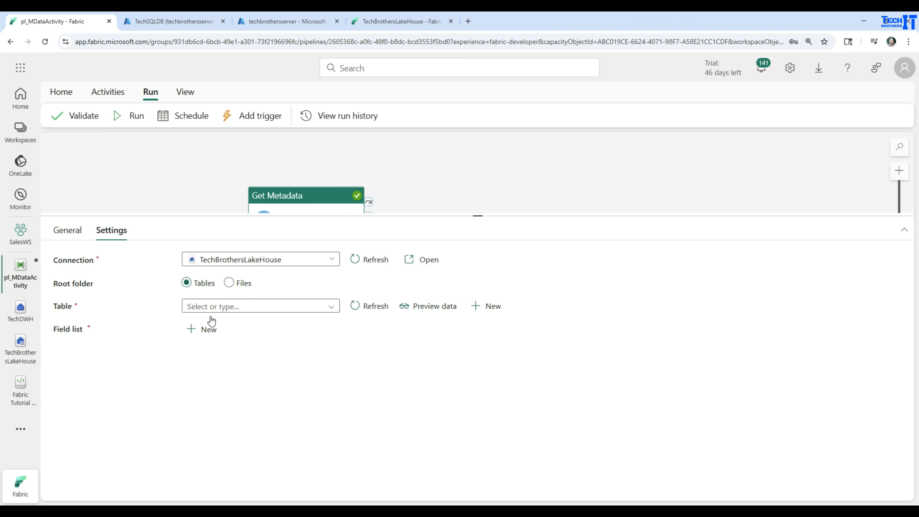
{"action": "left_click", "coordinate": [217, 332]}
{"action": "left_click", "coordinate": [361, 367]}
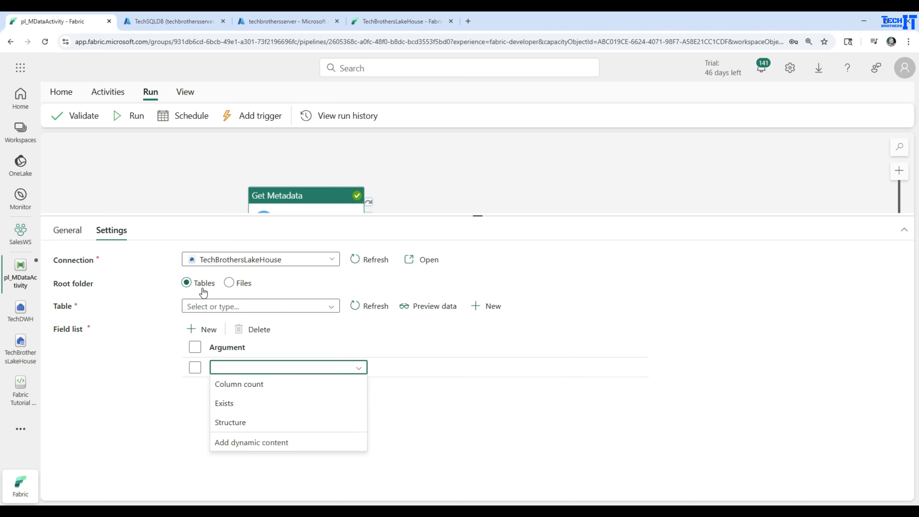
Set the root folder to Files and browse to the Stage folder for the file path
{"action": "left_click", "coordinate": [229, 283]}
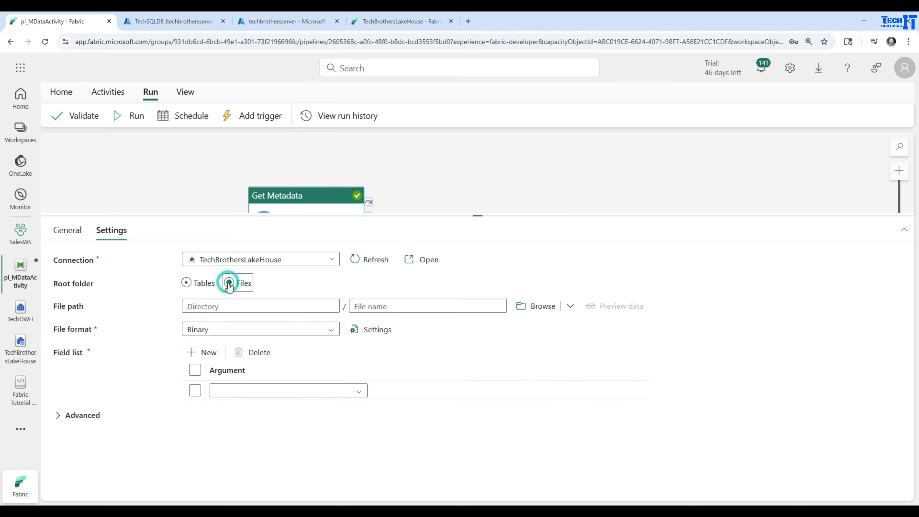
{"action": "left_click", "coordinate": [530, 307]}
{"action": "left_click", "coordinate": [584, 177]}
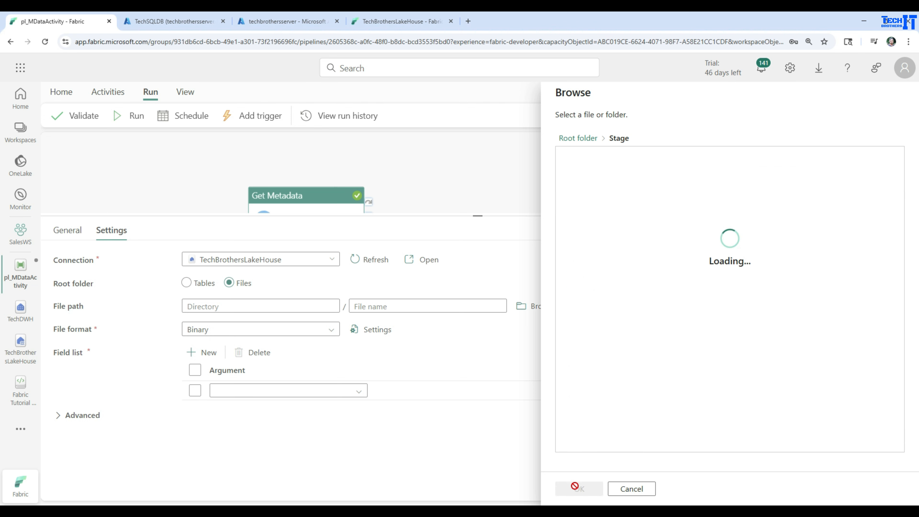
{"action": "left_click", "coordinate": [571, 489]}
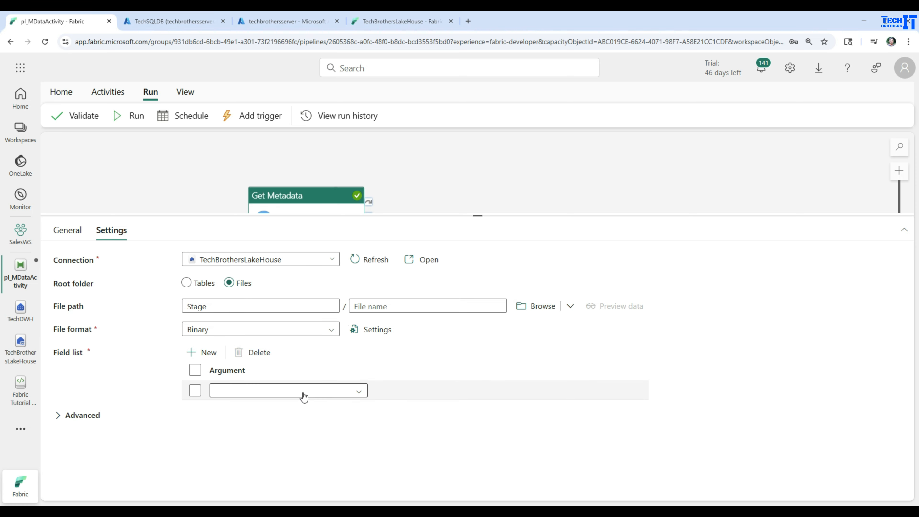
Set the field list argument to Child items, and save and run the pipeline
{"action": "left_click", "coordinate": [359, 392]}
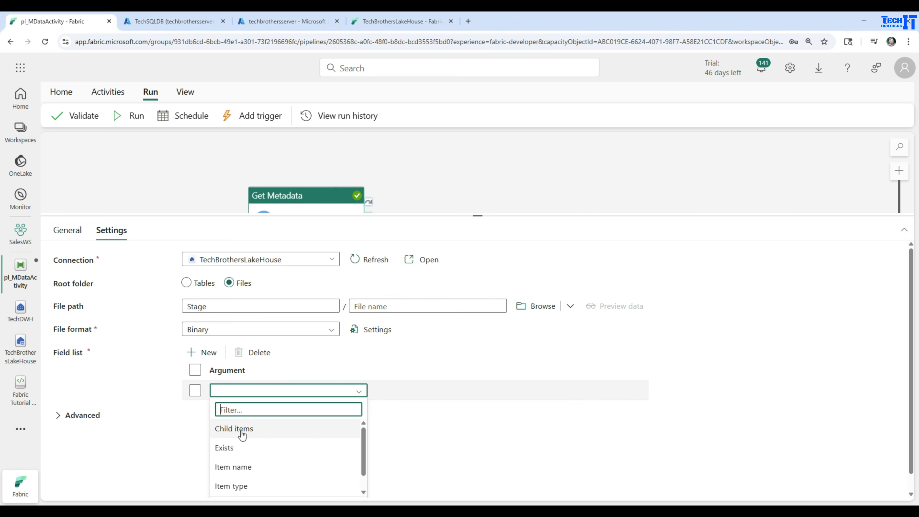
{"action": "scroll", "coordinate": [263, 438], "scroll_direction": "down", "scroll_amount": 1}
{"action": "scroll", "coordinate": [253, 439], "scroll_direction": "up", "scroll_amount": 1}
{"action": "left_click", "coordinate": [237, 429]}
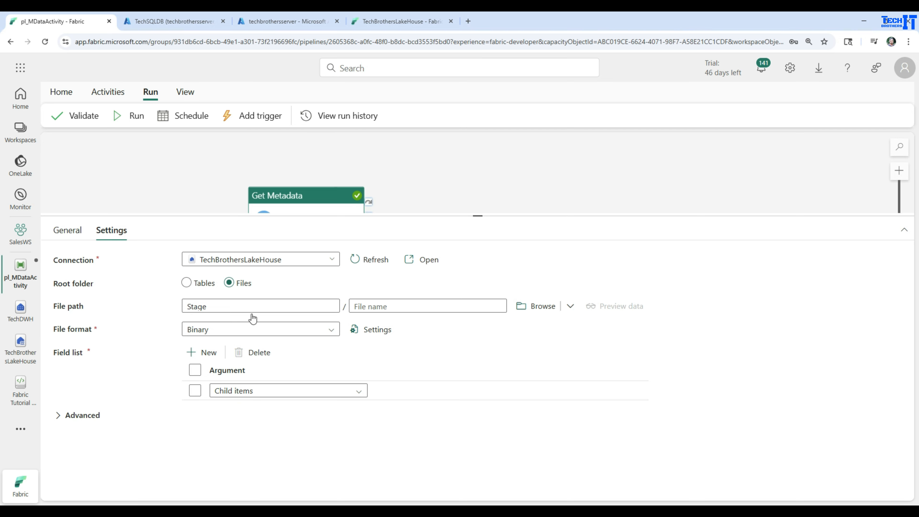
{"action": "left_click", "coordinate": [135, 120]}
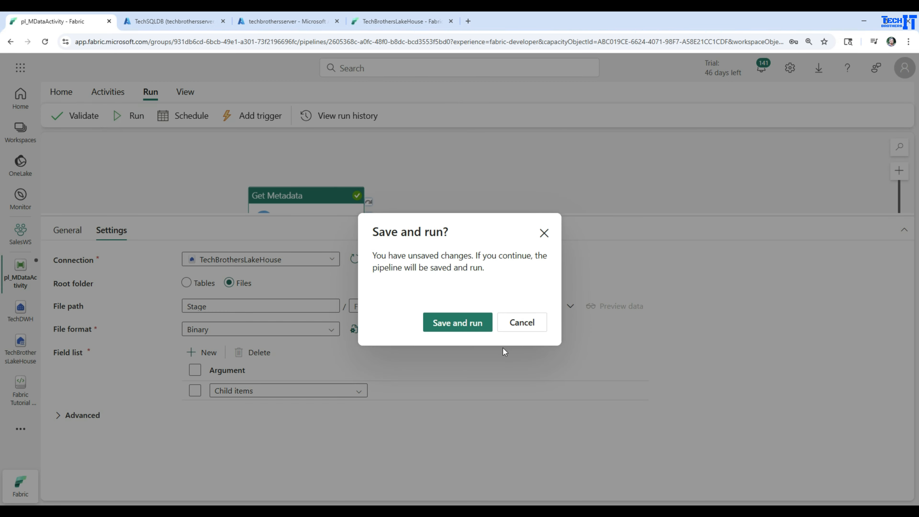
{"action": "left_click", "coordinate": [466, 322]}
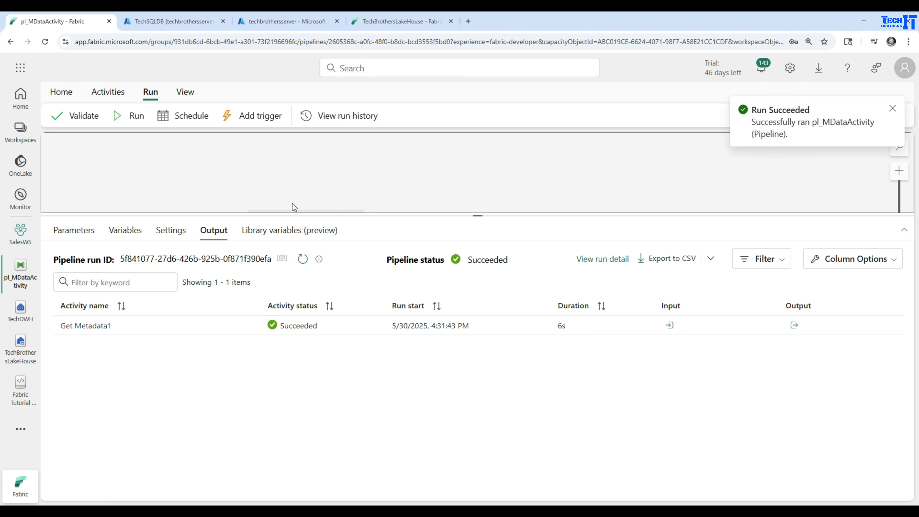
Examine the Get Metadata1 run output, checking the name and type entries listed under childItems
{"action": "left_click", "coordinate": [794, 325]}
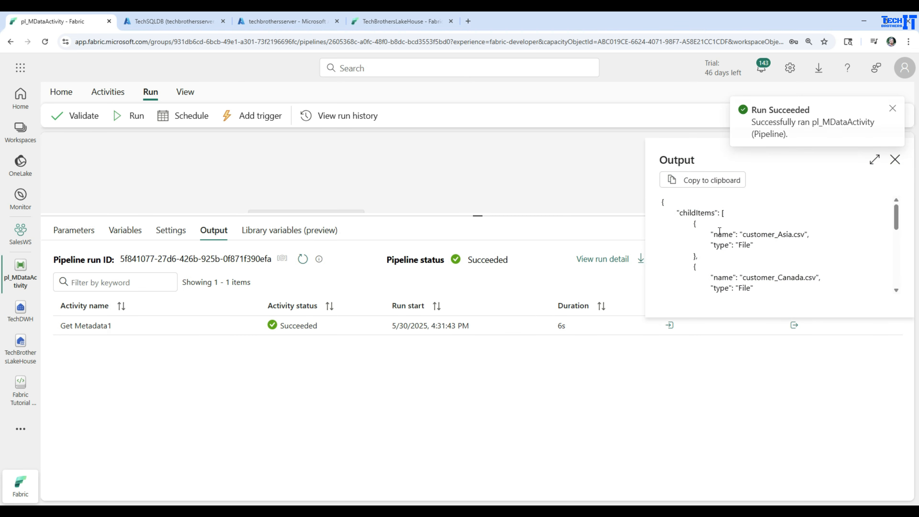
{"action": "double_click", "coordinate": [709, 210]}
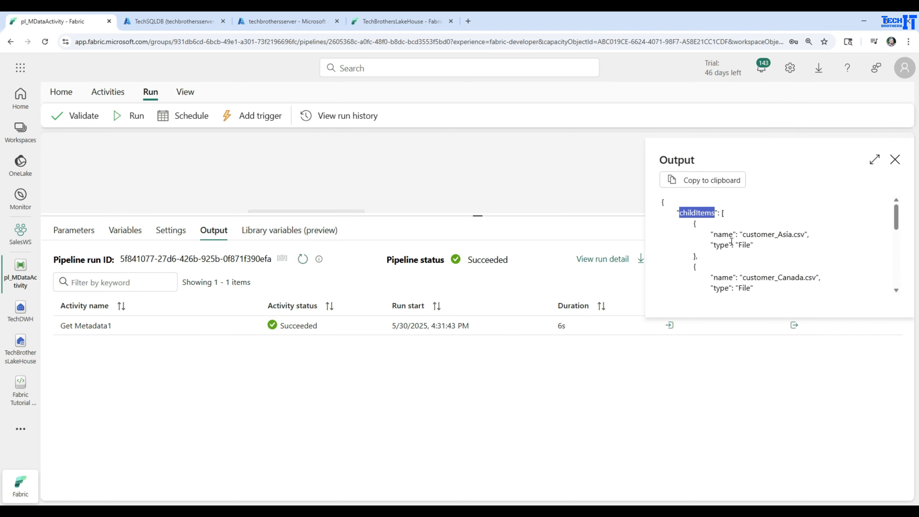
{"action": "double_click", "coordinate": [722, 234]}
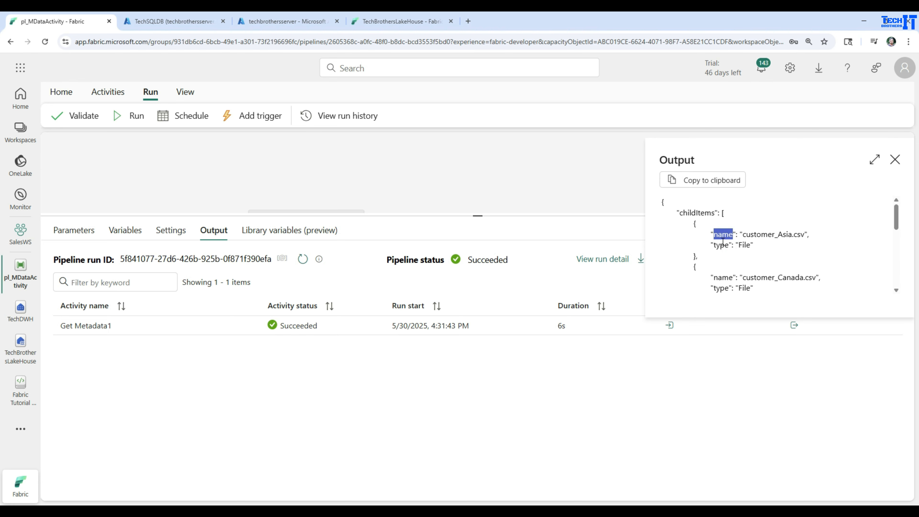
{"action": "left_click", "coordinate": [734, 237]}
{"action": "double_click", "coordinate": [724, 245]}
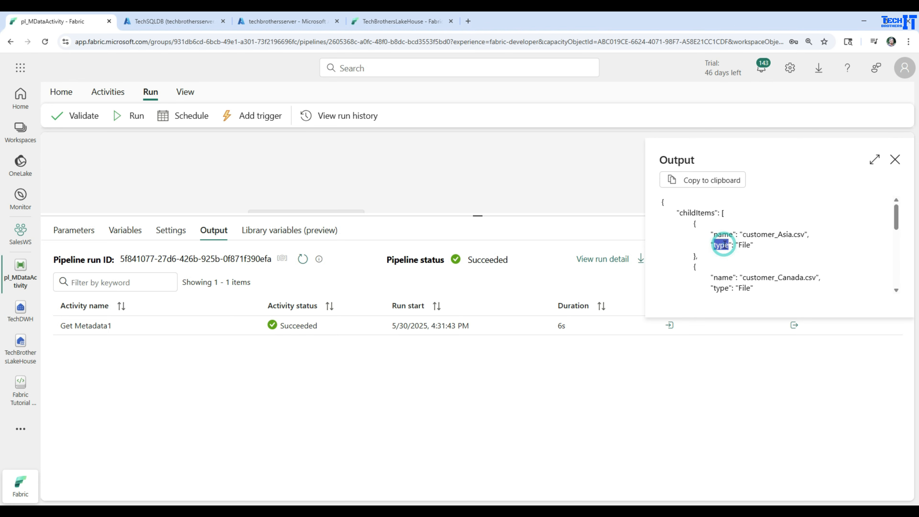
{"action": "double_click", "coordinate": [723, 278]}
{"action": "left_click", "coordinate": [724, 288]}
{"action": "scroll", "coordinate": [724, 288], "scroll_direction": "down", "scroll_amount": 6}
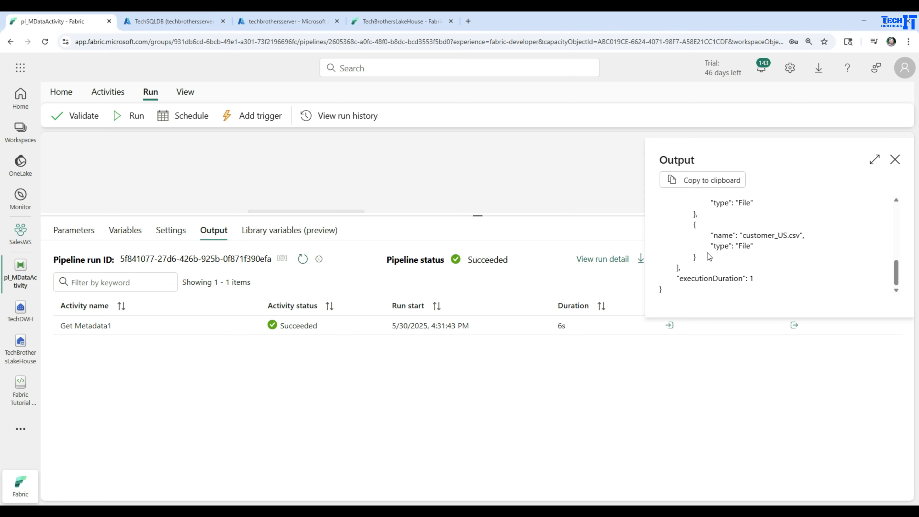
{"action": "scroll", "coordinate": [710, 257], "scroll_direction": "up", "scroll_amount": 3}
{"action": "left_click", "coordinate": [895, 160]}
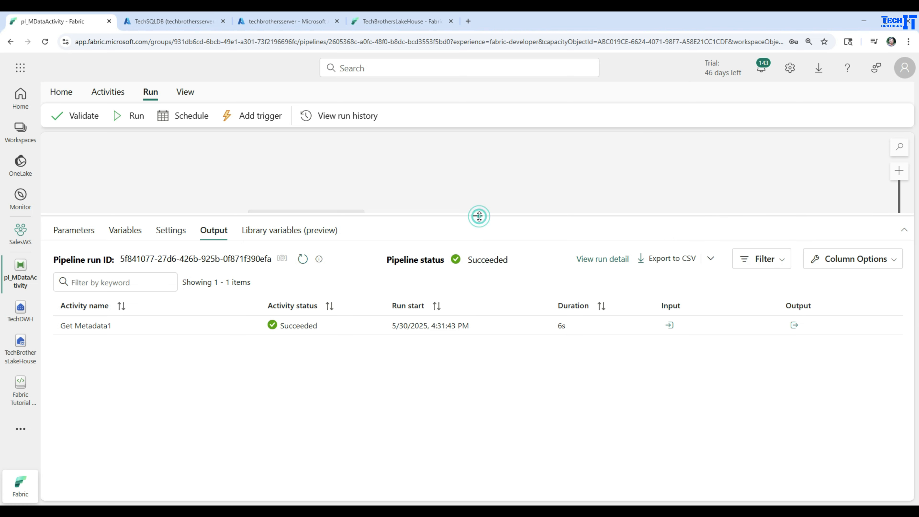
Review the Get Metadata1 settings and the argument options available in its field list, keeping Child items selected
{"action": "left_click_drag", "start_coordinate": [478, 215], "coordinate": [477, 325]}
{"action": "left_click", "coordinate": [314, 226]}
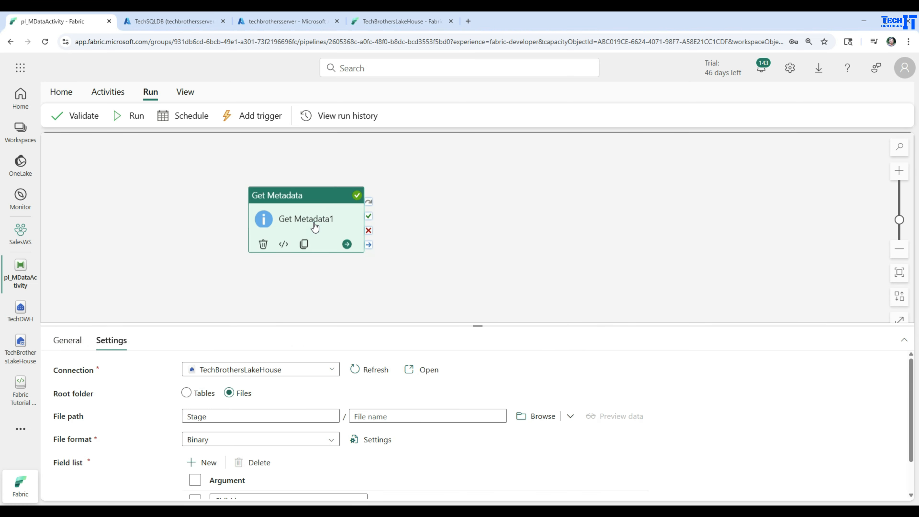
{"action": "left_click_drag", "start_coordinate": [433, 326], "coordinate": [441, 231]}
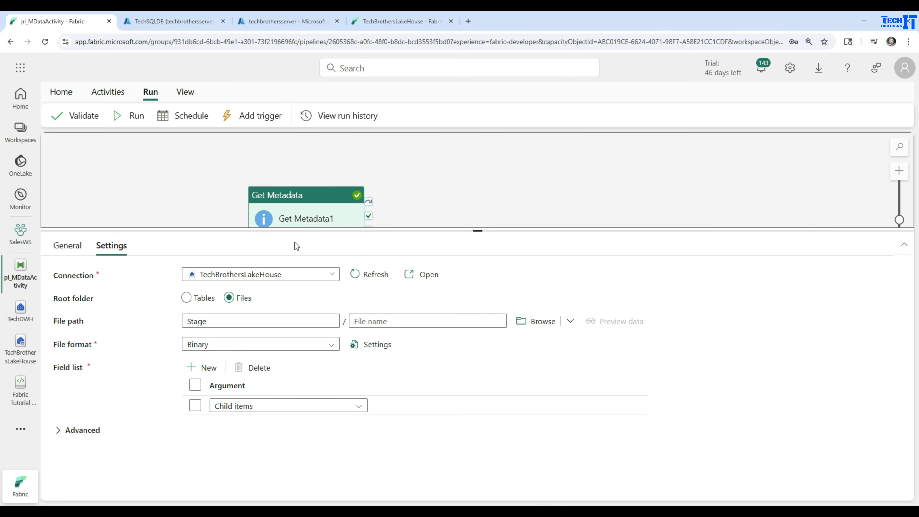
{"action": "left_click", "coordinate": [271, 409]}
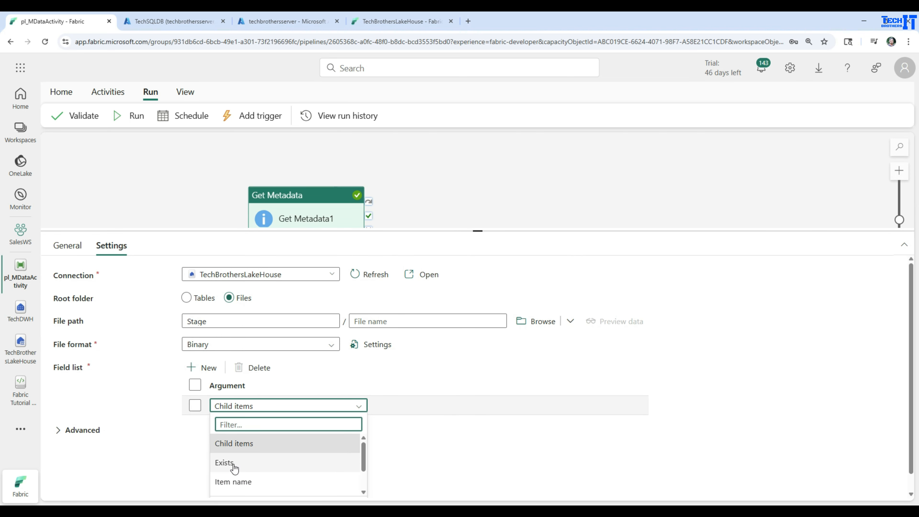
{"action": "scroll", "coordinate": [318, 457], "scroll_direction": "down", "scroll_amount": 2}
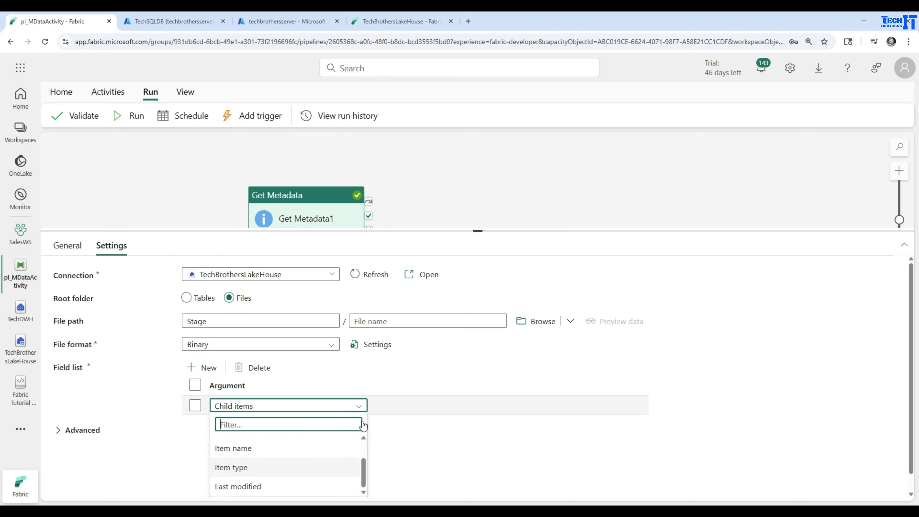
{"action": "scroll", "coordinate": [437, 378], "scroll_direction": "down", "scroll_amount": 1}
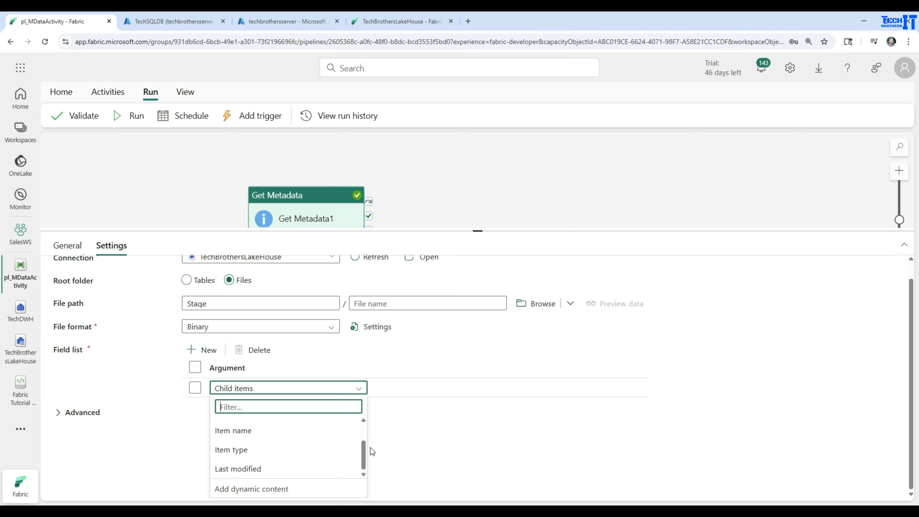
{"action": "scroll", "coordinate": [366, 455], "scroll_direction": "up", "scroll_amount": 1}
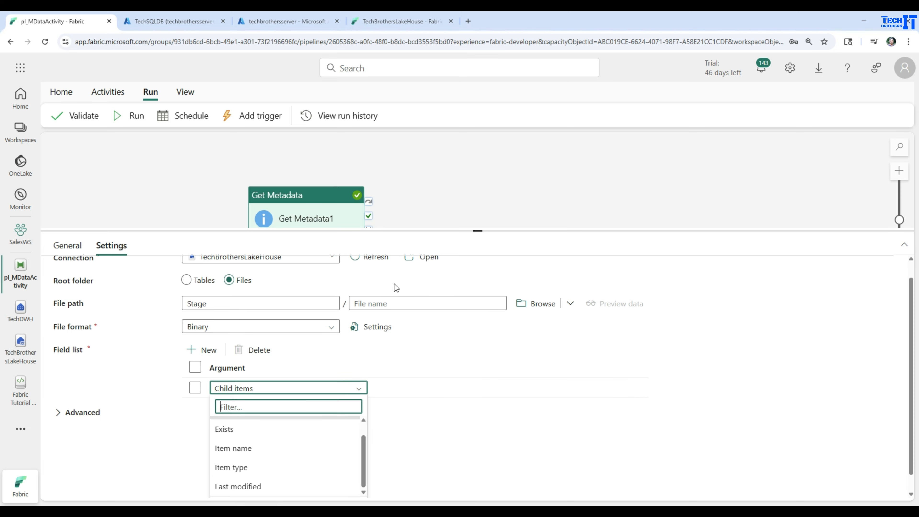
{"action": "left_click", "coordinate": [458, 209]}
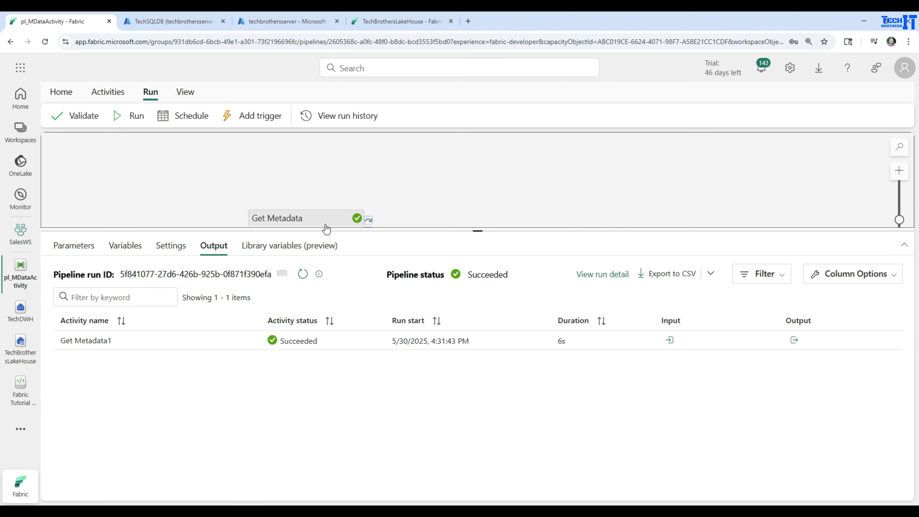
{"action": "left_click", "coordinate": [326, 226]}
{"action": "left_click_drag", "start_coordinate": [446, 229], "coordinate": [442, 299]}
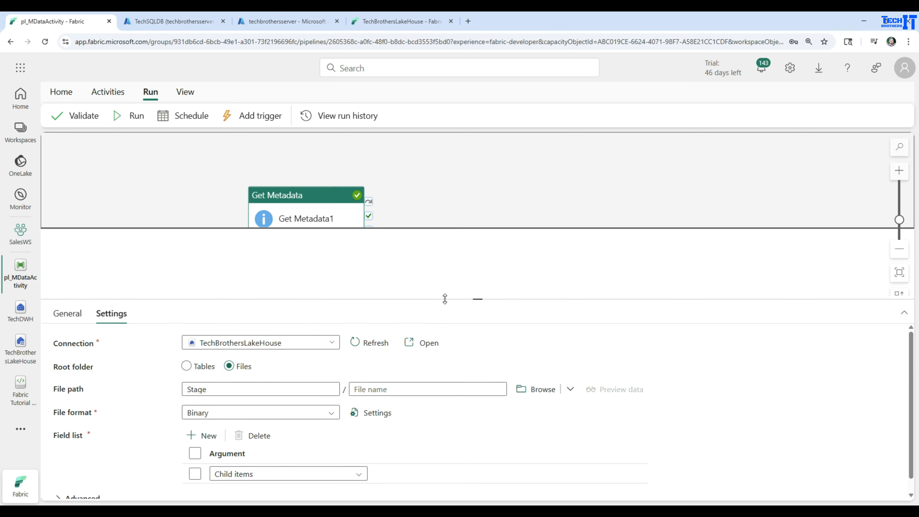
Review the Stage folder files in TechBrothersLakeHouse, previewing customer_Asia.csv, and check the existing dbo tables in the TechDWH warehouse
{"action": "left_click", "coordinate": [20, 348]}
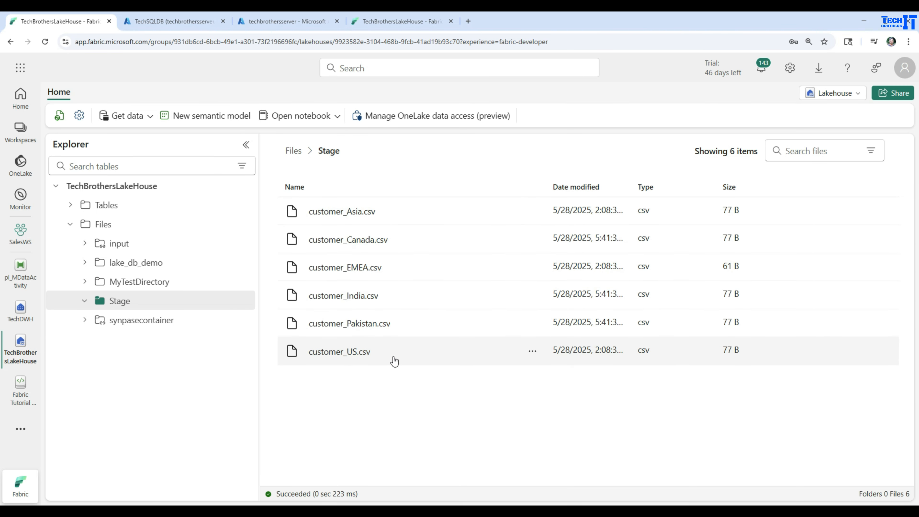
{"action": "left_click", "coordinate": [332, 217]}
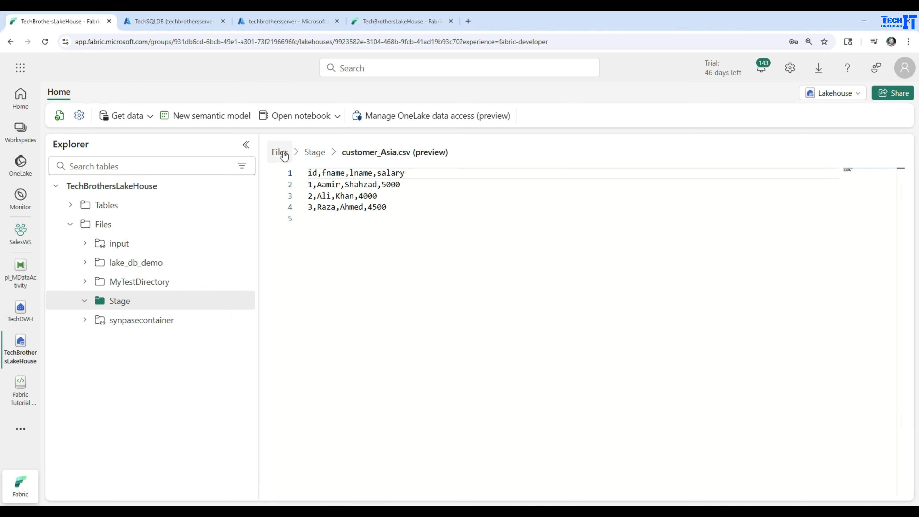
{"action": "left_click", "coordinate": [306, 158]}
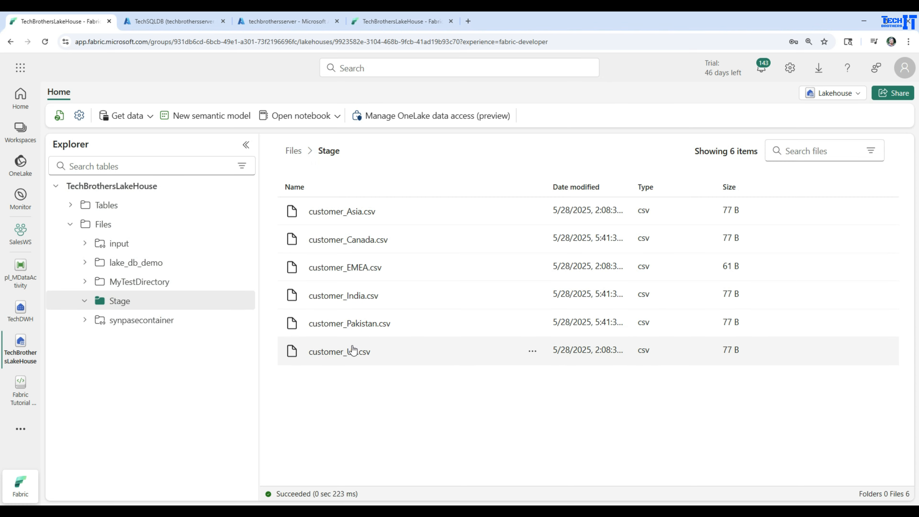
{"action": "left_click", "coordinate": [21, 312]}
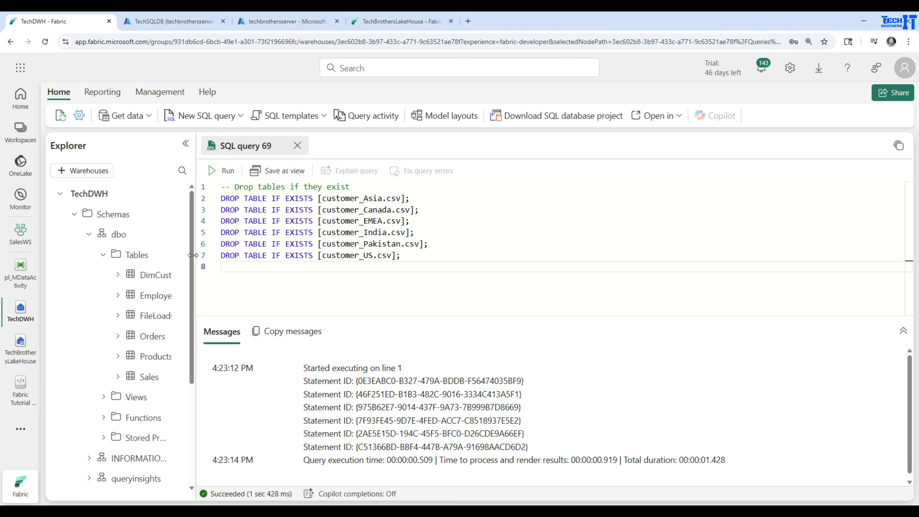
{"action": "left_click_drag", "start_coordinate": [193, 255], "coordinate": [285, 255]}
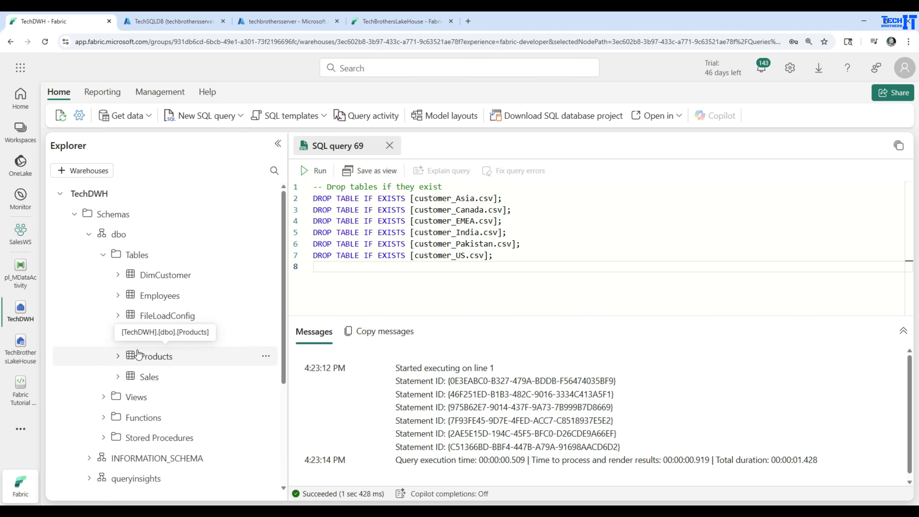
Add a ForEach activity to the pl_MDataActivity pipeline, connect Get Metadata1's success output to it, and open its settings
{"action": "left_click", "coordinate": [21, 274]}
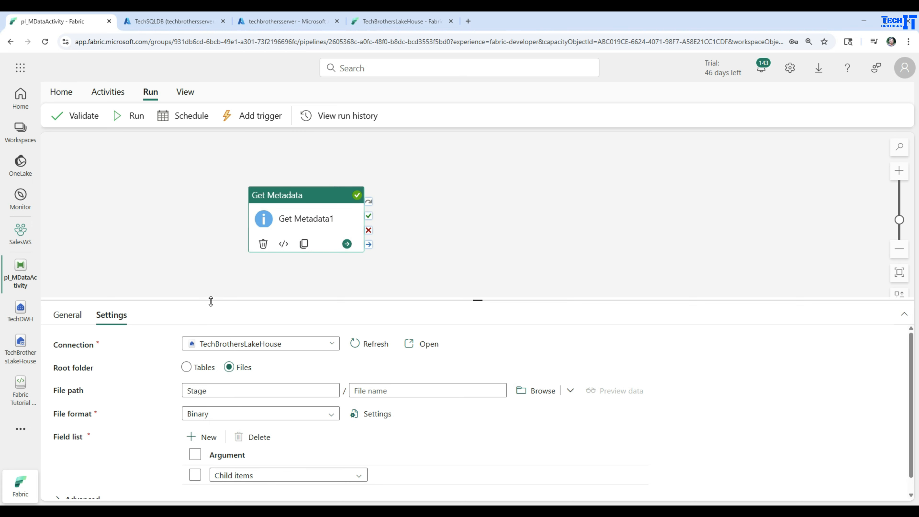
{"action": "left_click", "coordinate": [109, 96]}
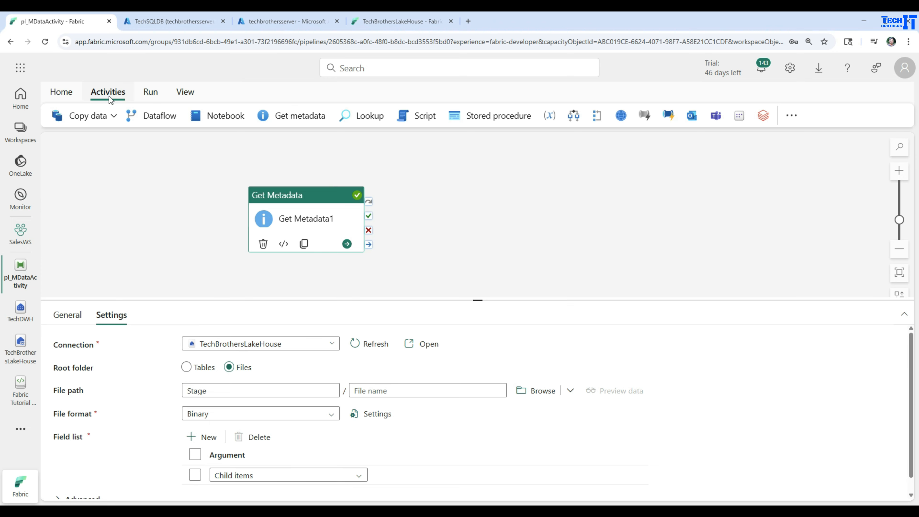
{"action": "left_click", "coordinate": [790, 115]}
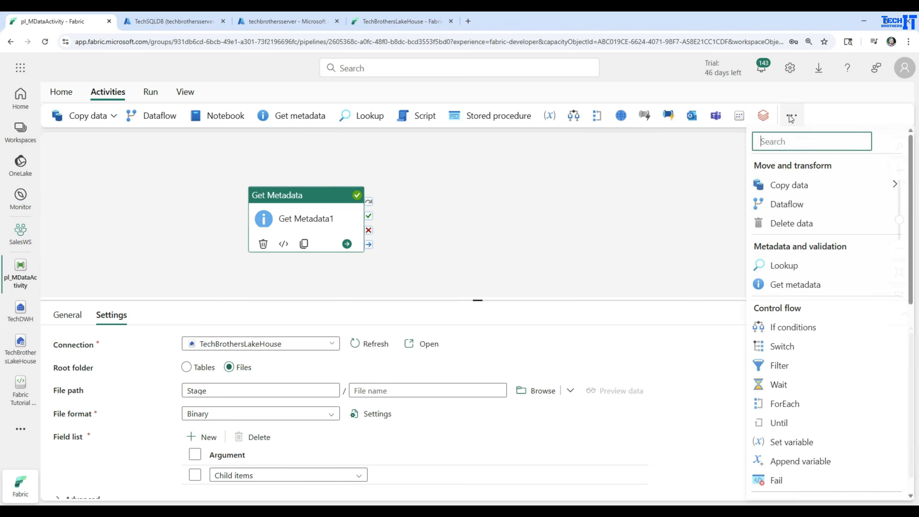
{"action": "left_click", "coordinate": [793, 405]}
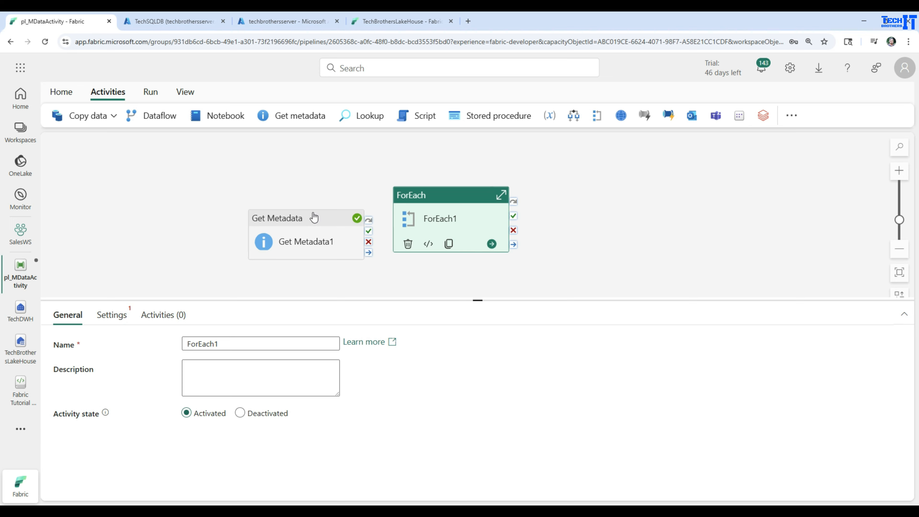
{"action": "left_click_drag", "start_coordinate": [314, 213], "coordinate": [249, 177]}
{"action": "left_click_drag", "start_coordinate": [308, 184], "coordinate": [395, 196]}
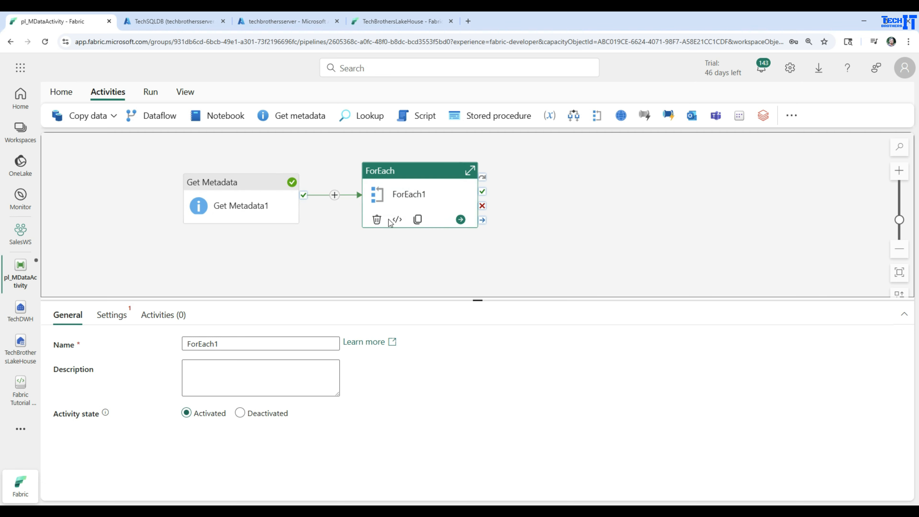
{"action": "left_click", "coordinate": [117, 320]}
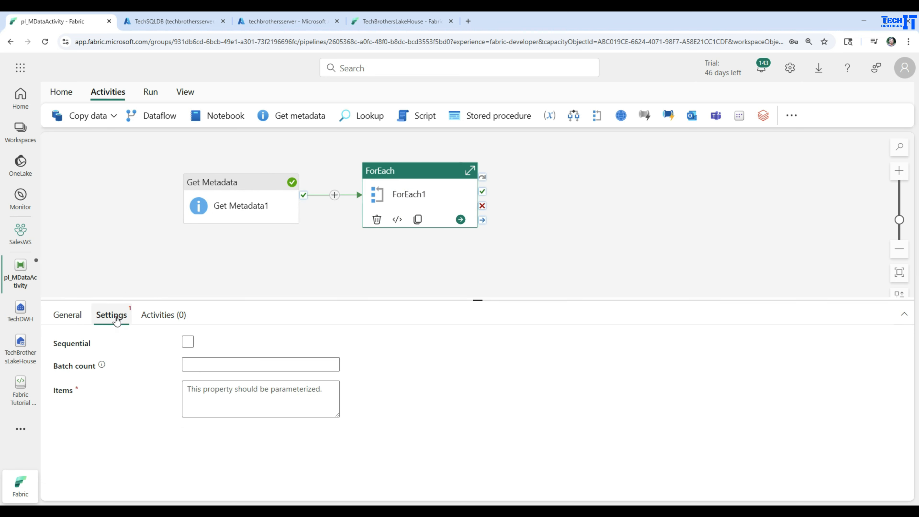
{"action": "left_click", "coordinate": [190, 340]}
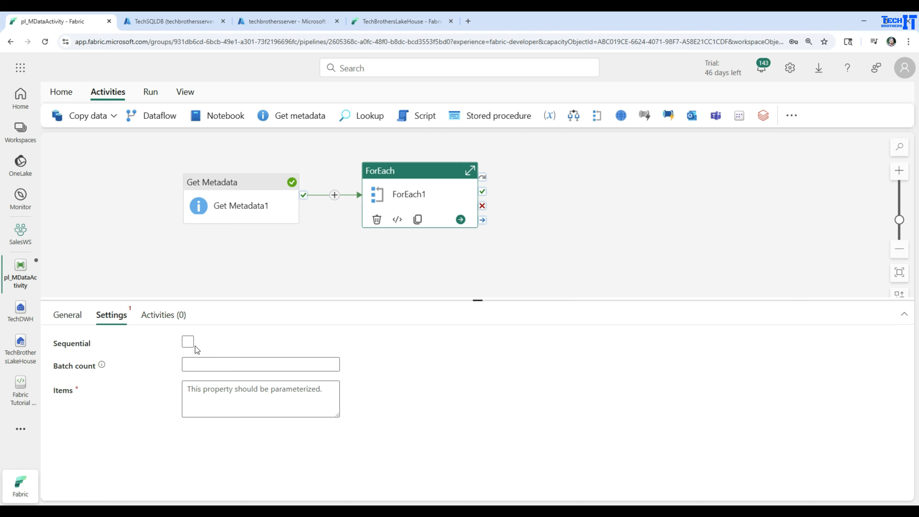
{"action": "left_click", "coordinate": [188, 342]}
{"action": "left_click", "coordinate": [191, 343]}
{"action": "left_click", "coordinate": [189, 343]}
{"action": "left_click", "coordinate": [213, 388]}
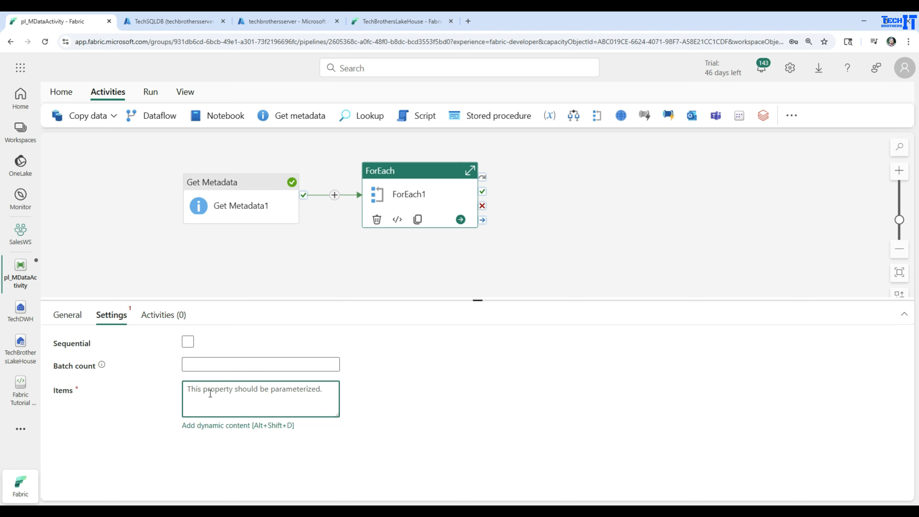
{"action": "left_click", "coordinate": [393, 409]}
{"action": "left_click", "coordinate": [251, 399]}
{"action": "left_click", "coordinate": [237, 428]}
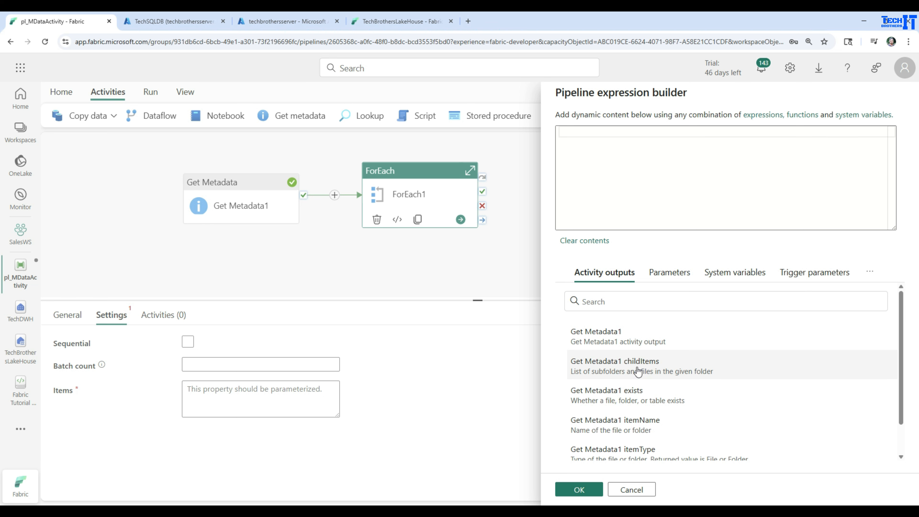
{"action": "left_click", "coordinate": [628, 364]}
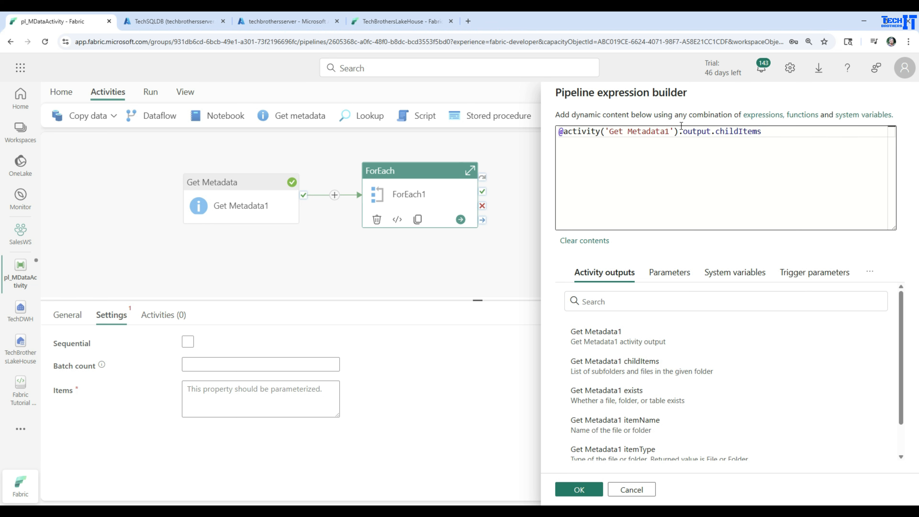
{"action": "left_click", "coordinate": [578, 489]}
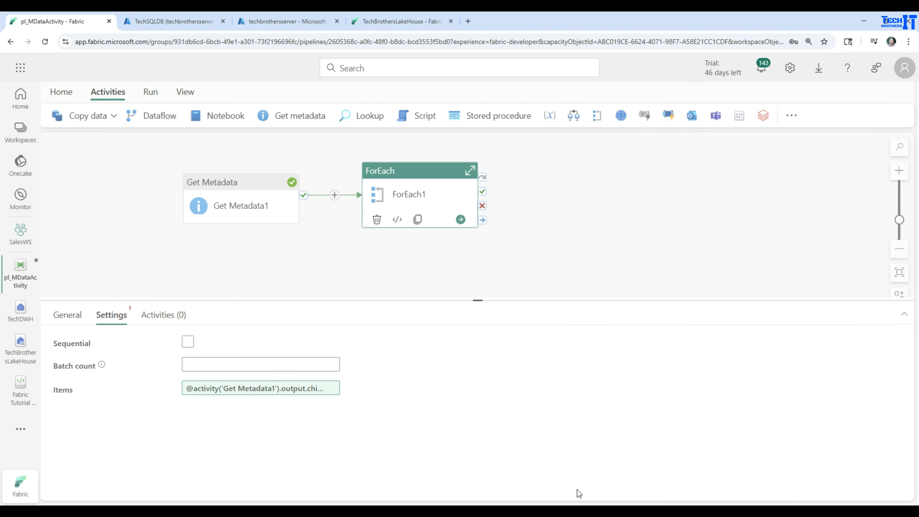
Add a Copy data activity inside ForEach1, place it mid-canvas, and open its source settings
{"action": "double_click", "coordinate": [392, 177]}
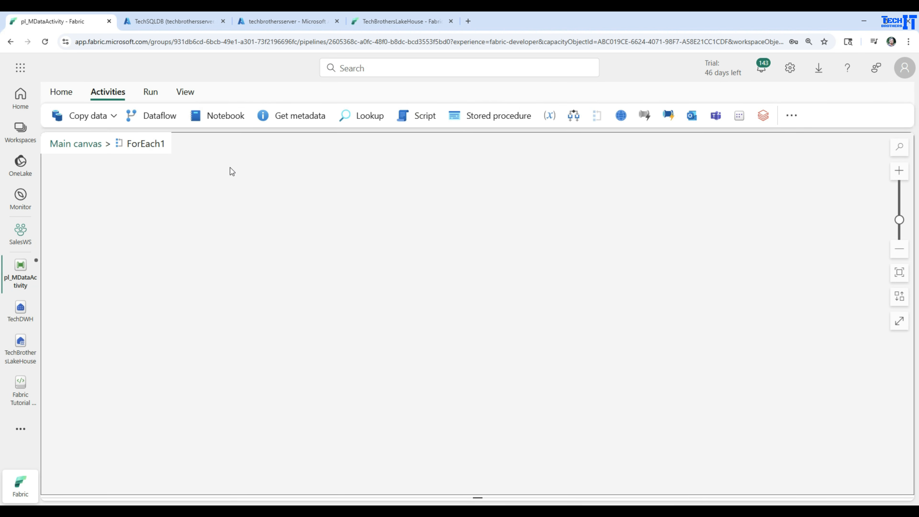
{"action": "left_click", "coordinate": [113, 116]}
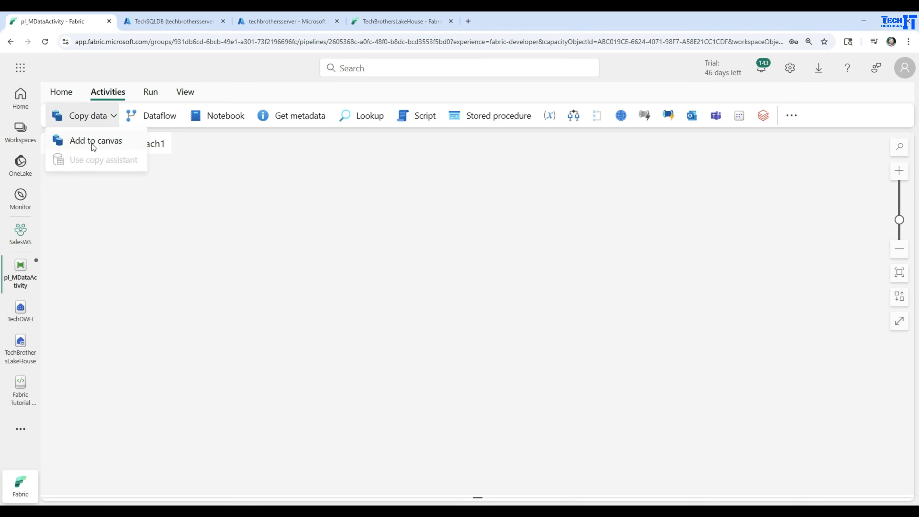
{"action": "left_click", "coordinate": [93, 141]}
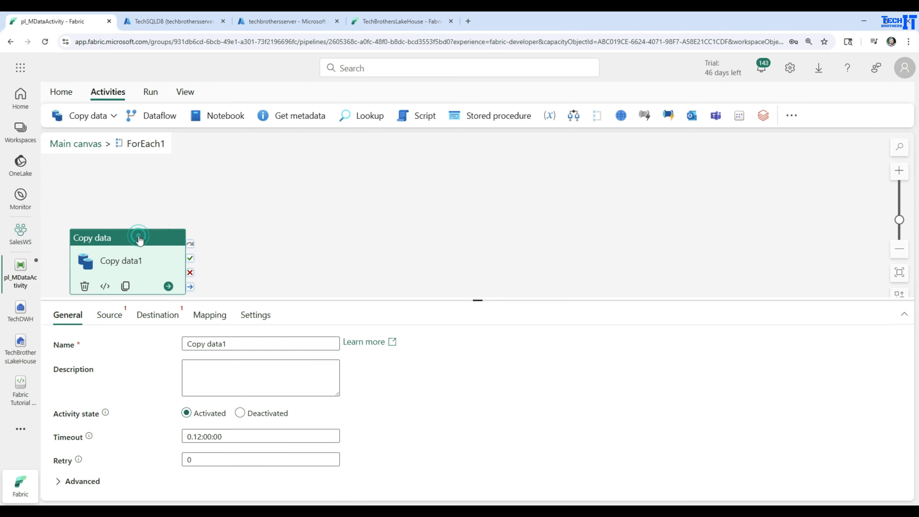
{"action": "left_click_drag", "start_coordinate": [161, 231], "coordinate": [362, 175]}
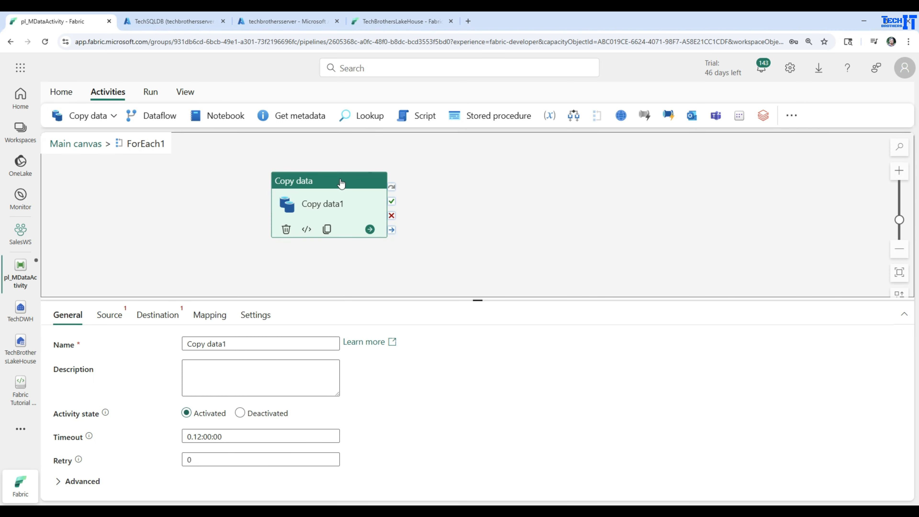
{"action": "left_click", "coordinate": [110, 317]}
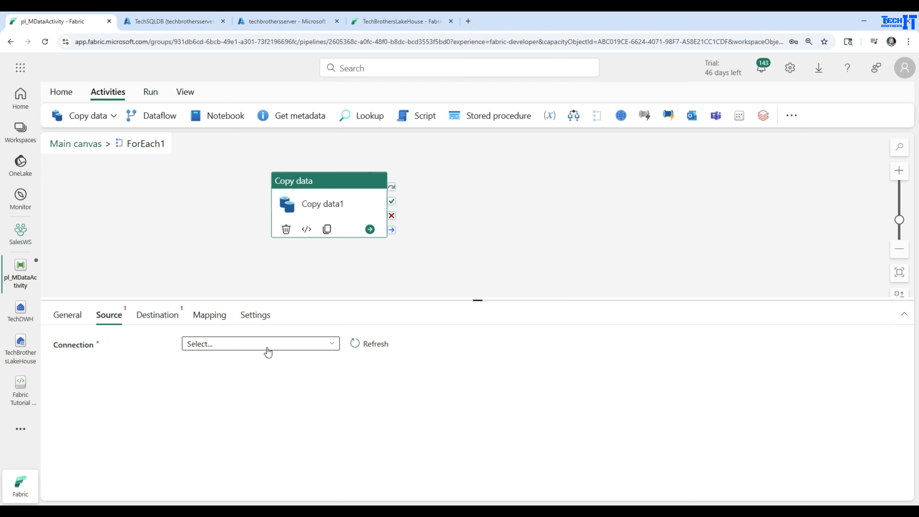
Set the Copy data source connection to TechBrothersLakeHouse with Files as the root folder
{"action": "left_click", "coordinate": [284, 350]}
{"action": "scroll", "coordinate": [279, 267], "scroll_direction": "down", "scroll_amount": 5}
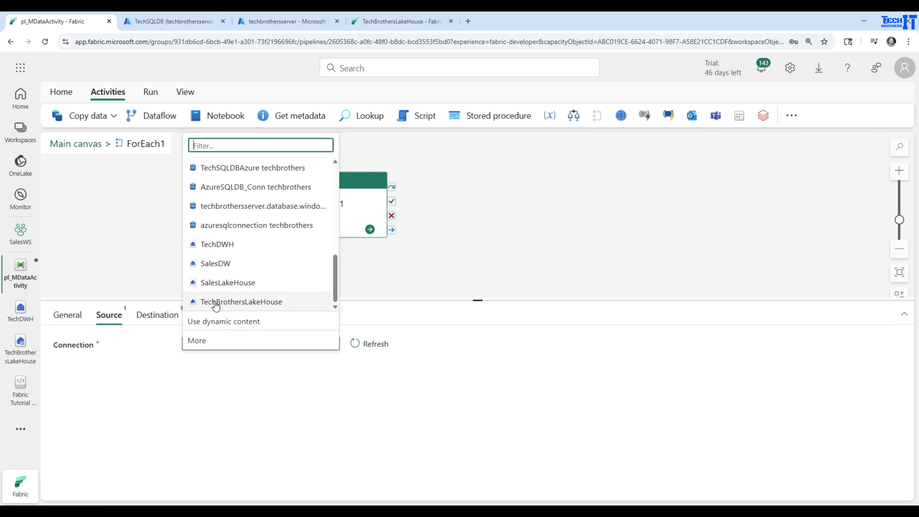
{"action": "left_click", "coordinate": [253, 306]}
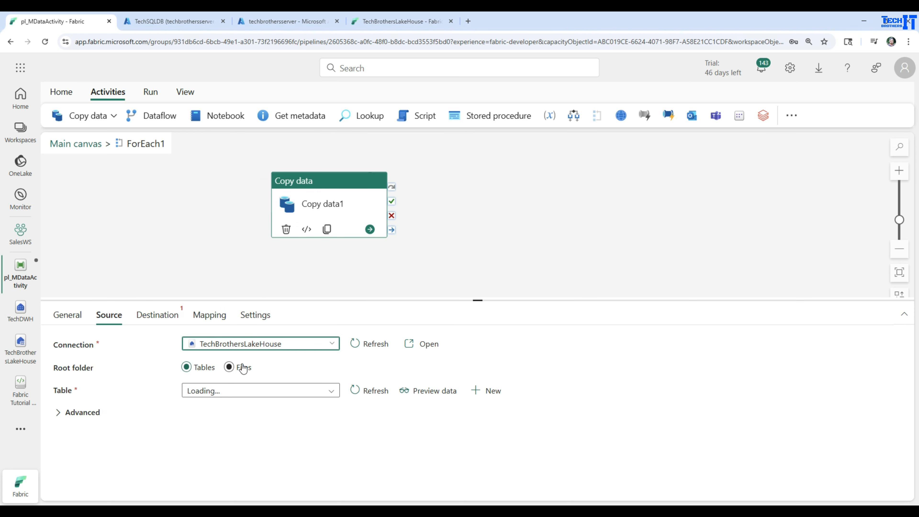
{"action": "left_click", "coordinate": [230, 367]}
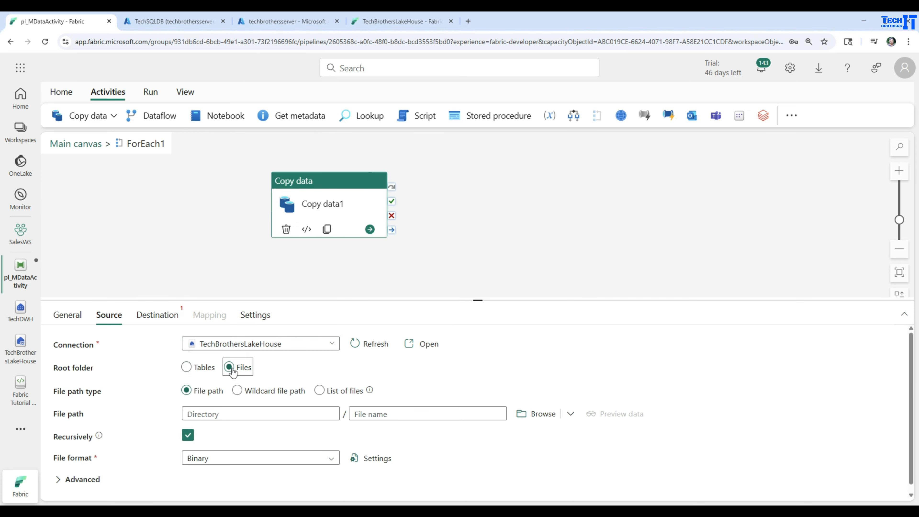
Choose customer_Asia.csv from the Stage folder as the source file and set its file format to DelimitedText
{"action": "left_click", "coordinate": [537, 414]}
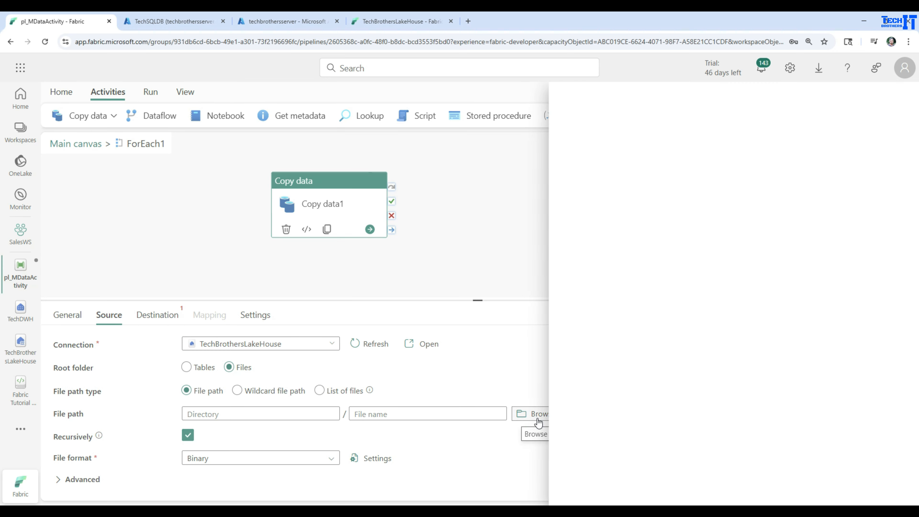
{"action": "left_click", "coordinate": [584, 180]}
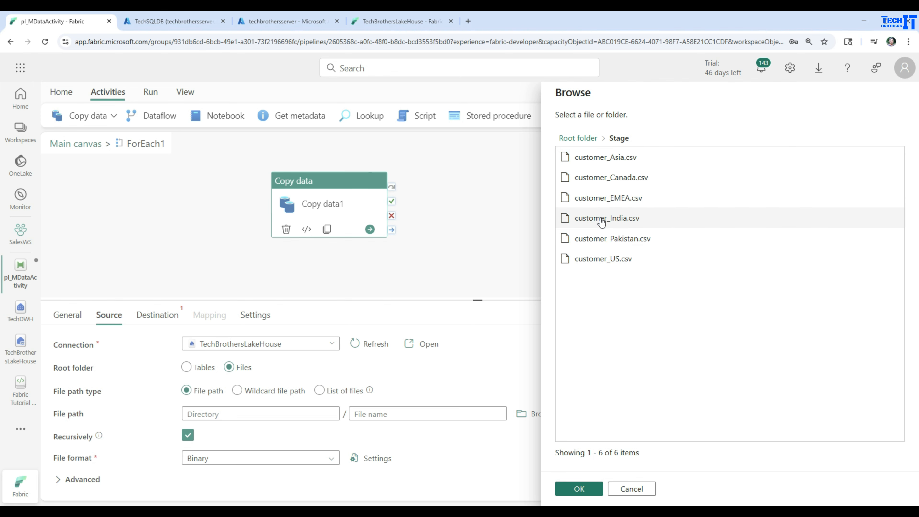
{"action": "left_click", "coordinate": [597, 157]}
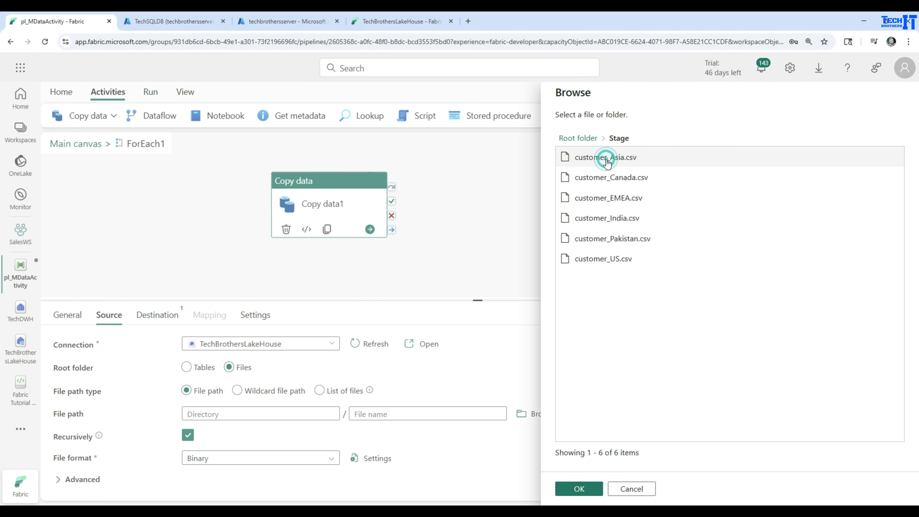
{"action": "left_click", "coordinate": [586, 491]}
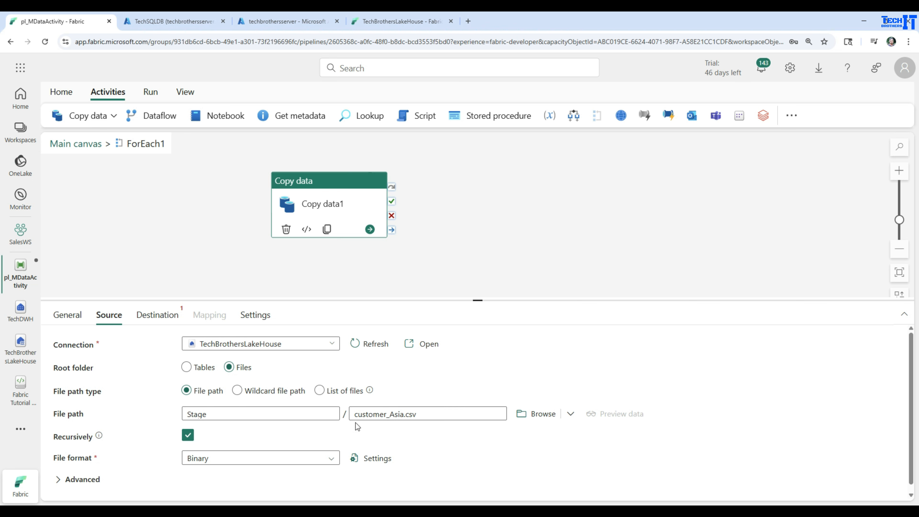
{"action": "mouse_move", "coordinate": [370, 391]}
{"action": "left_click", "coordinate": [320, 461]}
{"action": "left_click", "coordinate": [221, 439]}
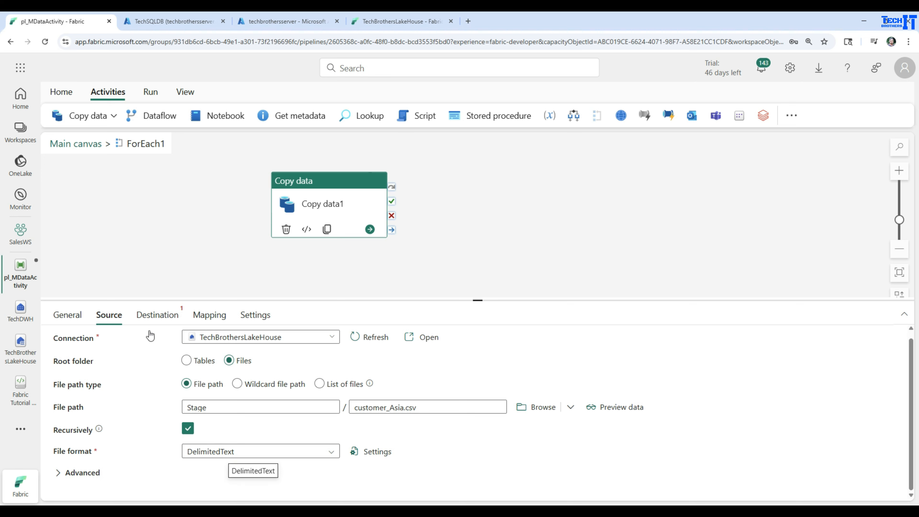
Set the Copy data destination to the TechDWH warehouse with Auto create table and the schema name dbo
{"action": "left_click", "coordinate": [157, 320]}
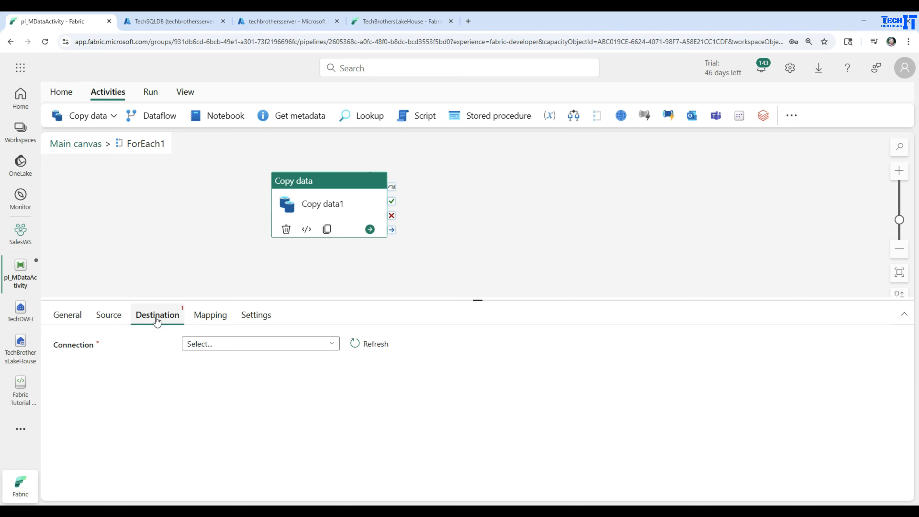
{"action": "left_click", "coordinate": [297, 344]}
{"action": "scroll", "coordinate": [270, 281], "scroll_direction": "down", "scroll_amount": 8}
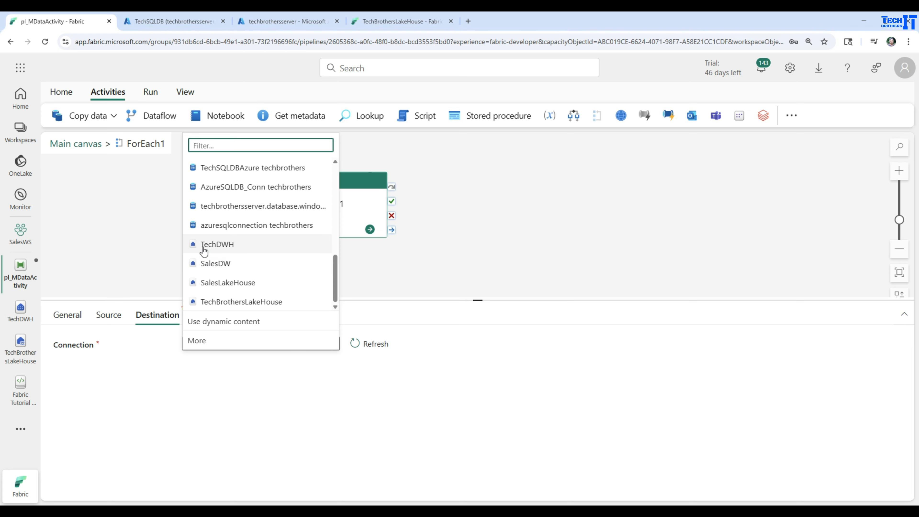
{"action": "left_click", "coordinate": [227, 249]}
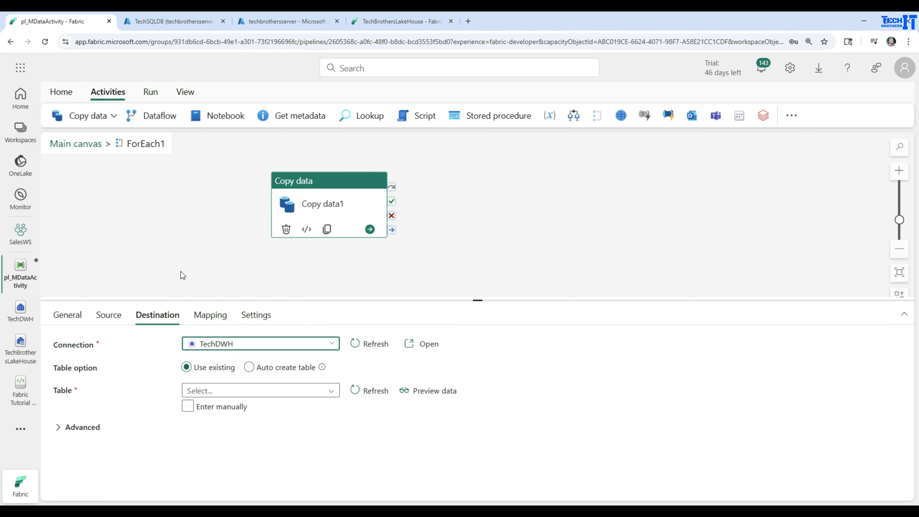
{"action": "left_click", "coordinate": [249, 367]}
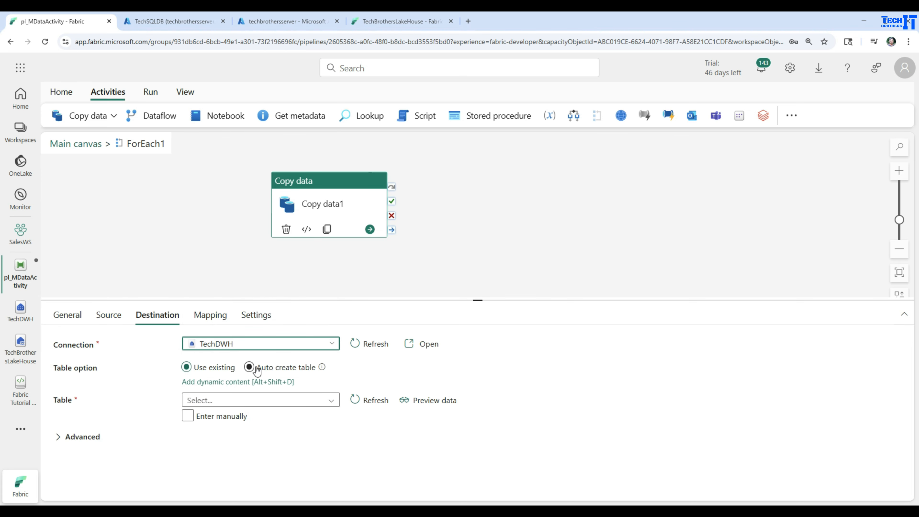
{"action": "left_click", "coordinate": [262, 399]}
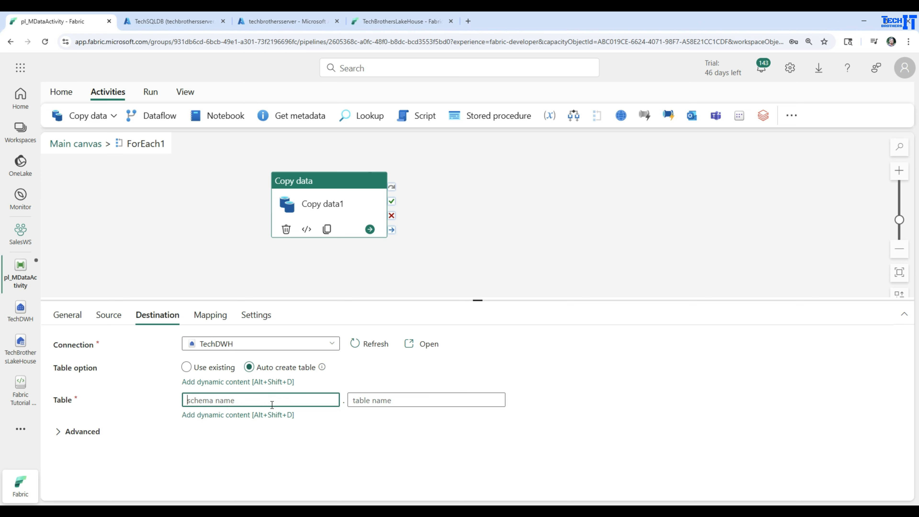
{"action": "type", "text": "dbo"}
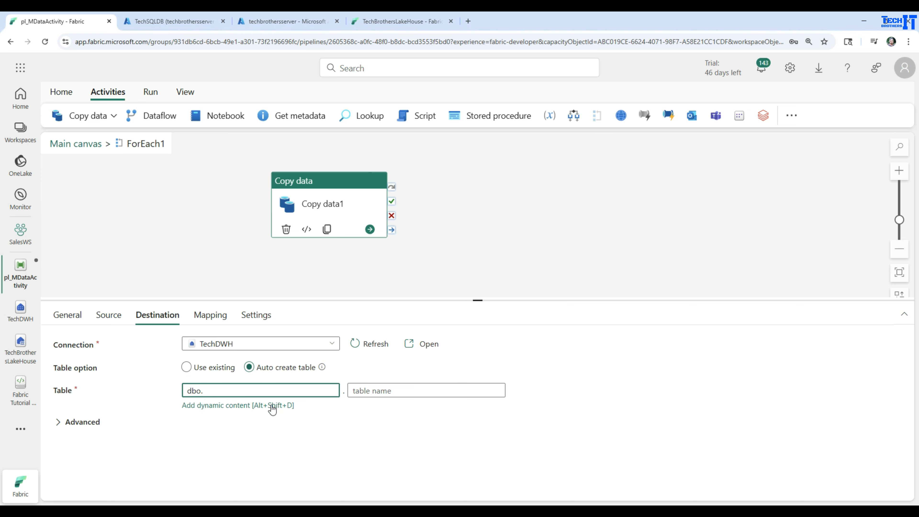
{"action": "left_click", "coordinate": [371, 391]}
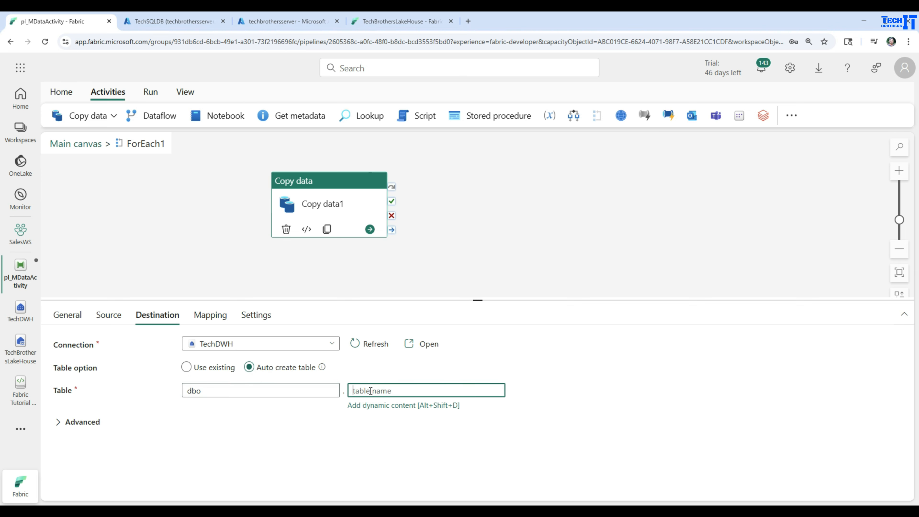
{"action": "left_click", "coordinate": [376, 407]}
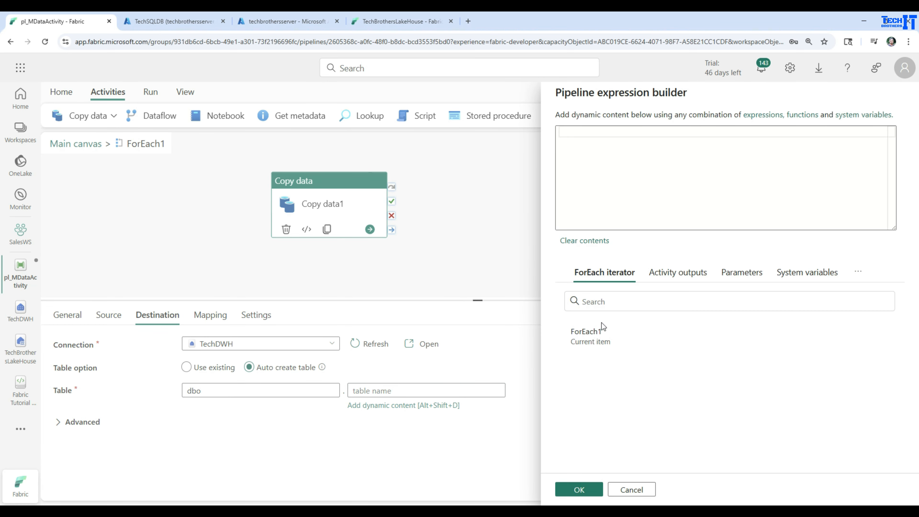
{"action": "left_click", "coordinate": [593, 343]}
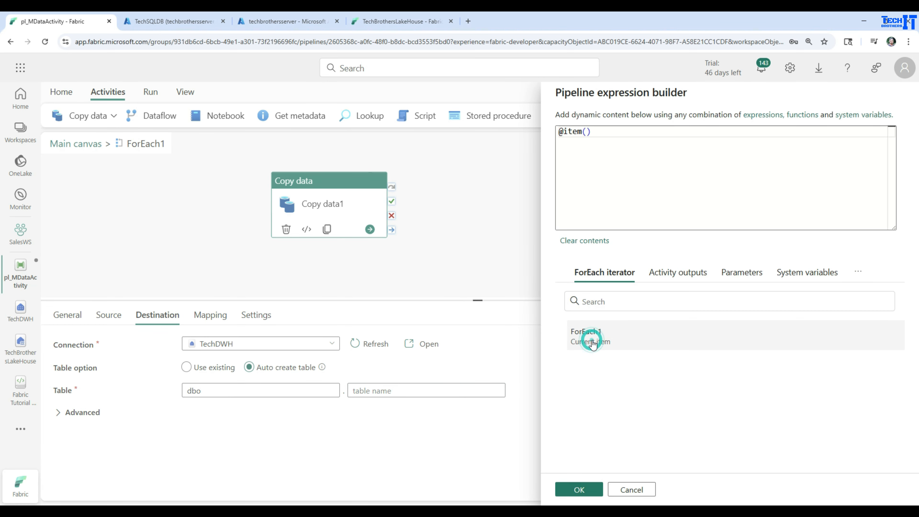
{"action": "left_click", "coordinate": [595, 134]}
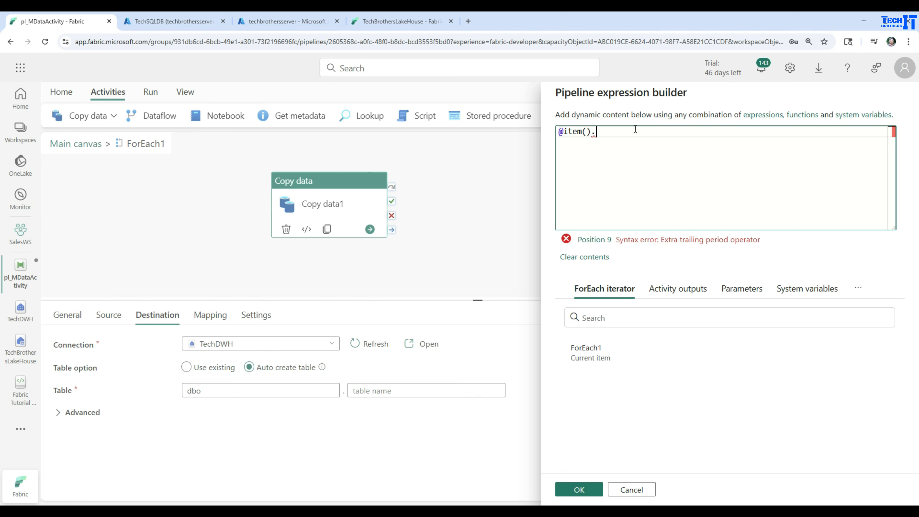
{"action": "left_click", "coordinate": [629, 175]}
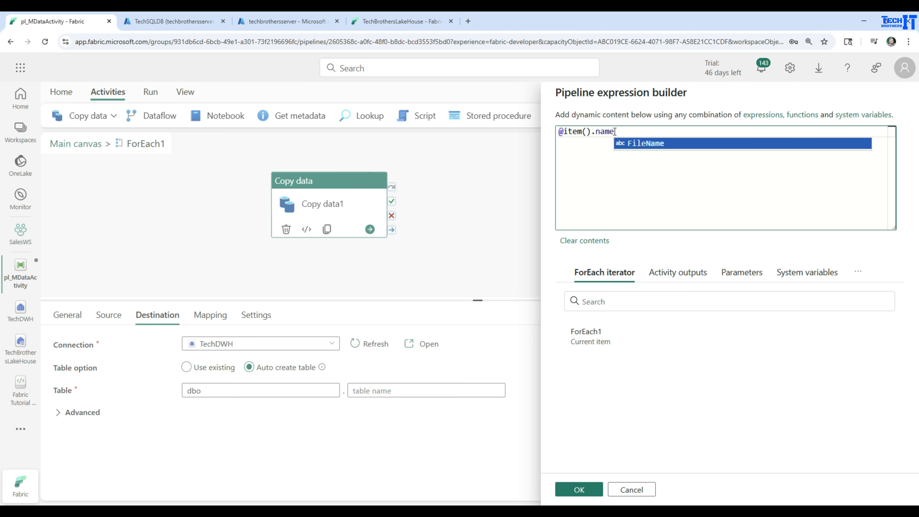
{"action": "left_click_drag", "start_coordinate": [614, 130], "coordinate": [558, 132]}
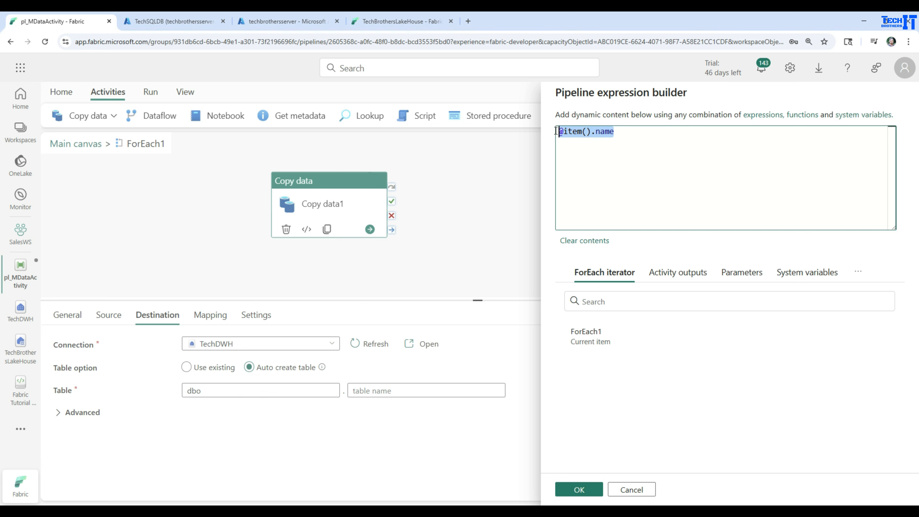
{"action": "left_click", "coordinate": [618, 133]}
{"action": "left_click_drag", "start_coordinate": [634, 133], "coordinate": [561, 130]}
{"action": "left_click", "coordinate": [630, 137]}
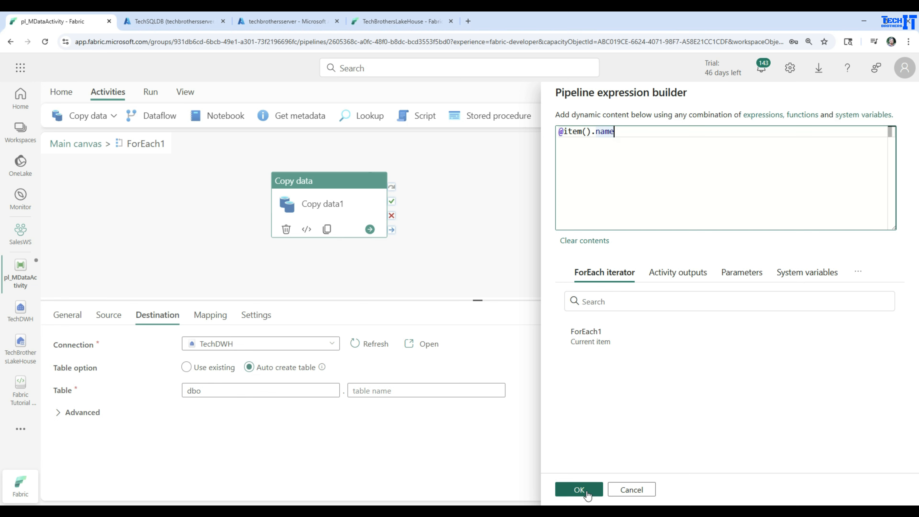
{"action": "left_click", "coordinate": [580, 489]}
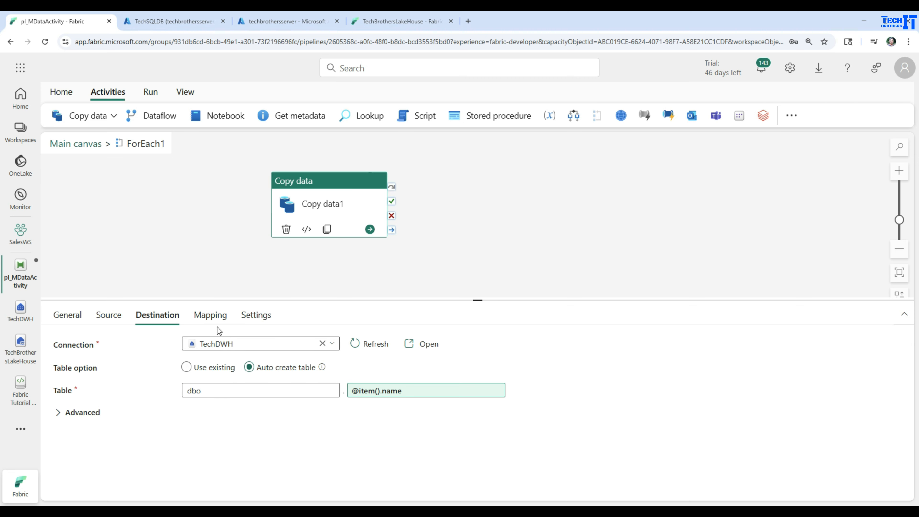
{"action": "left_click", "coordinate": [210, 321]}
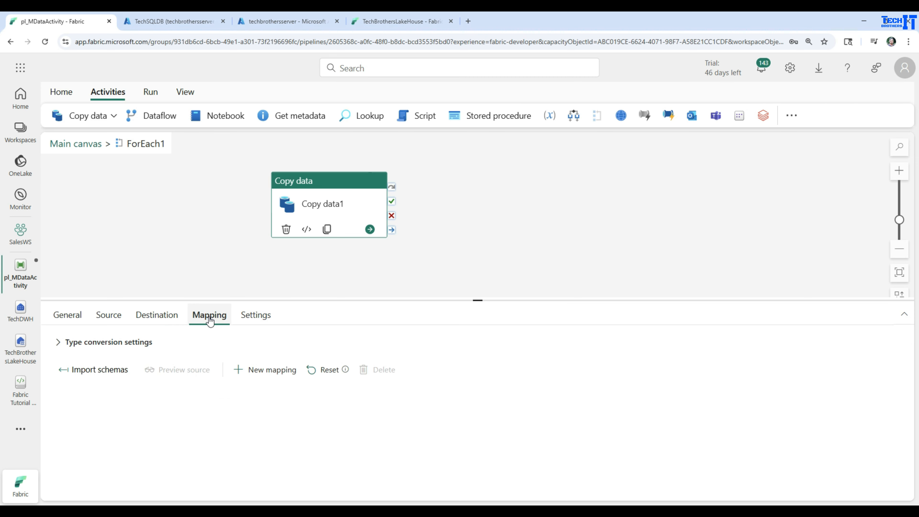
{"action": "left_click", "coordinate": [83, 370]}
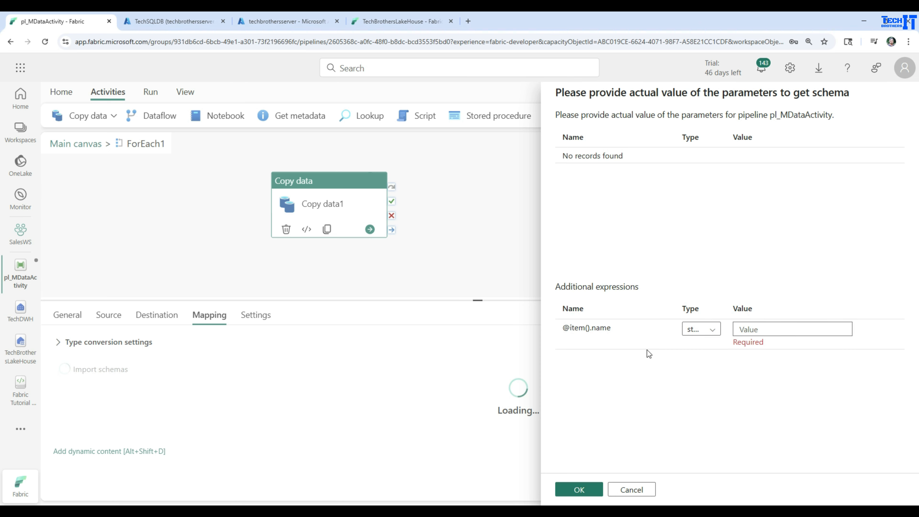
{"action": "left_click", "coordinate": [756, 329]}
{"action": "type", "text": "c"}
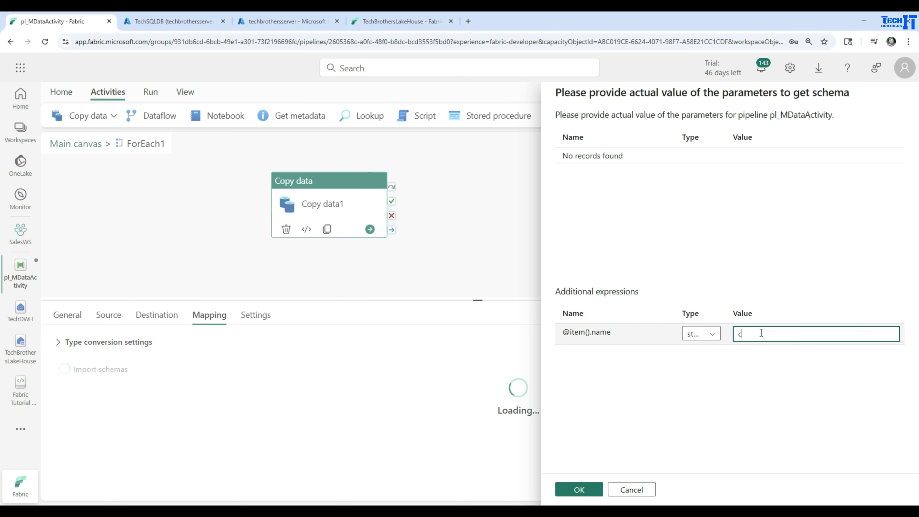
{"action": "type", "text": "ustomer_India"}
{"action": "type", "text": ".csv"}
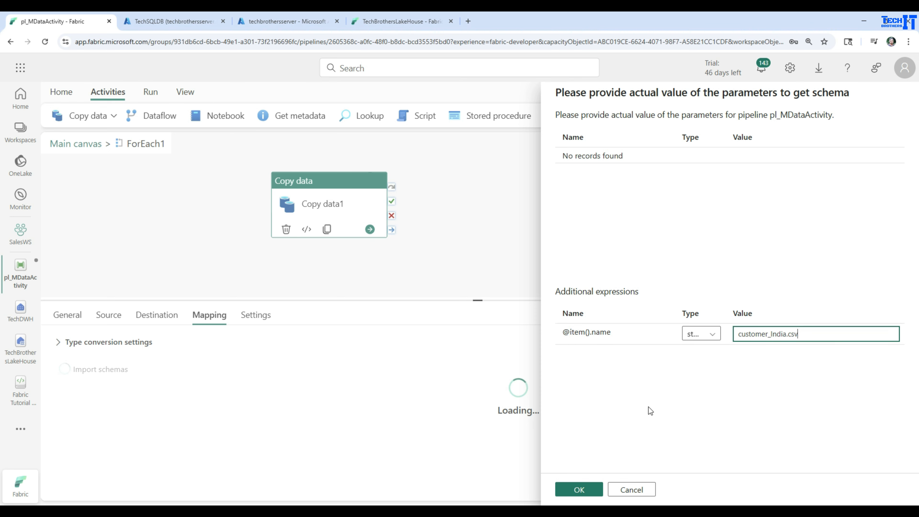
{"action": "left_click", "coordinate": [579, 490]}
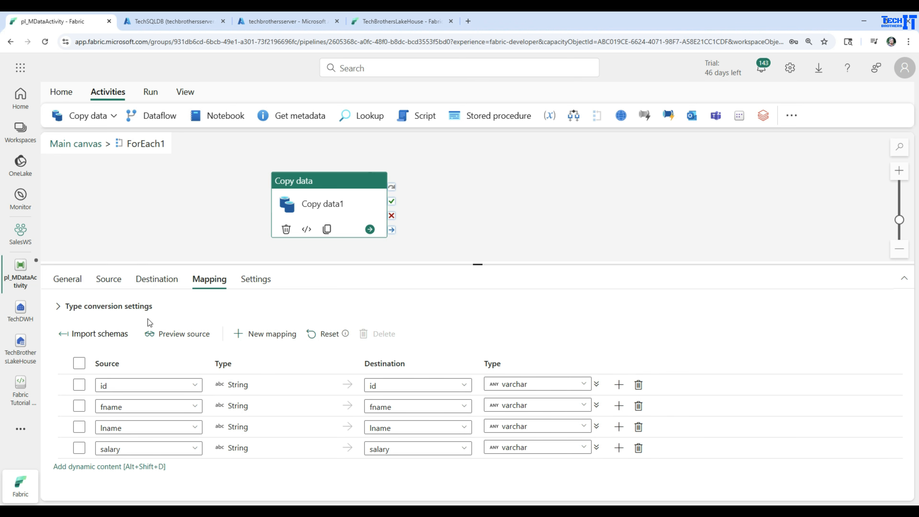
Add an additional source column named FileName with the value $$FILENAME in the advanced source settings
{"action": "left_click", "coordinate": [106, 284]}
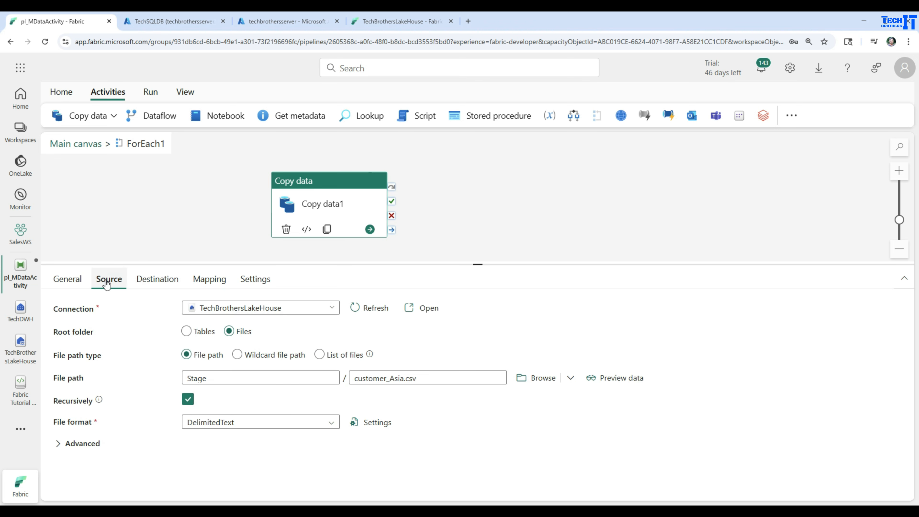
{"action": "left_click", "coordinate": [59, 447]}
{"action": "left_click_drag", "start_coordinate": [416, 266], "coordinate": [430, 198]}
{"action": "scroll", "coordinate": [231, 452], "scroll_direction": "down", "scroll_amount": 1}
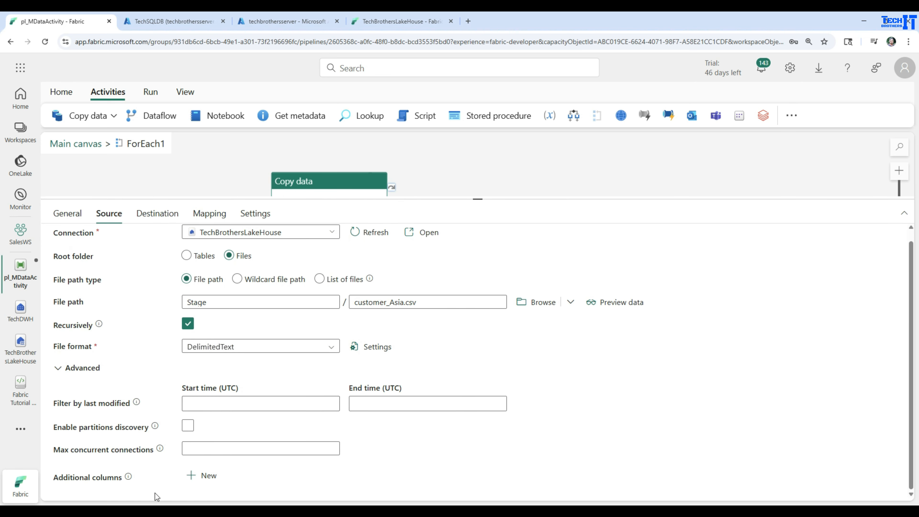
{"action": "left_click", "coordinate": [197, 476]}
{"action": "scroll", "coordinate": [396, 462], "scroll_direction": "down", "scroll_amount": 1}
{"action": "scroll", "coordinate": [393, 459], "scroll_direction": "down", "scroll_amount": 1}
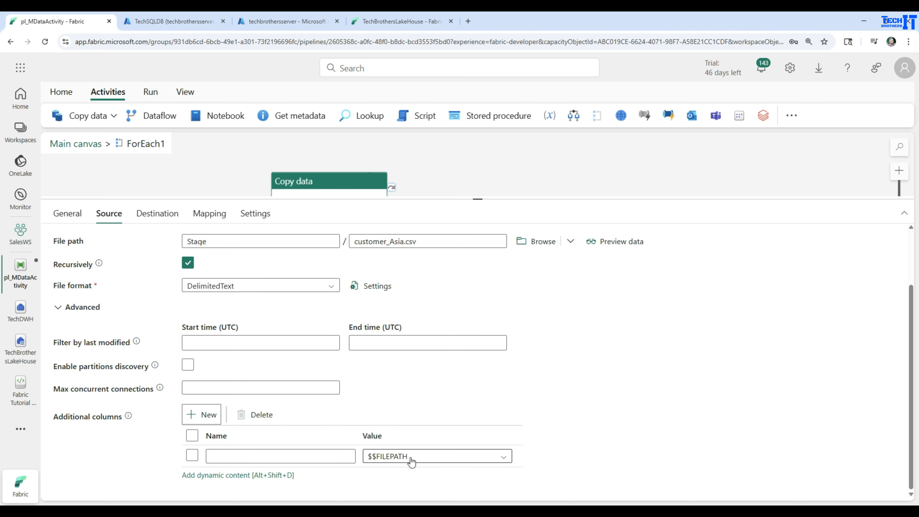
{"action": "left_click", "coordinate": [503, 457]}
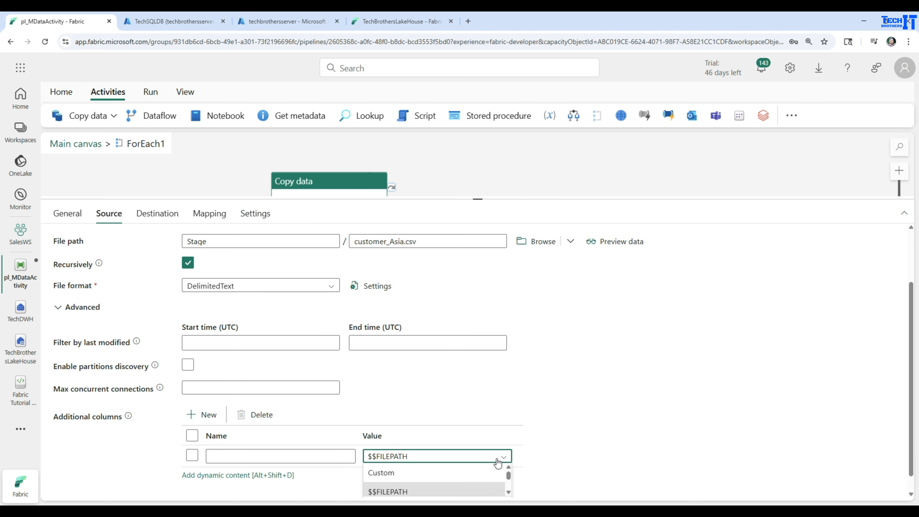
{"action": "scroll", "coordinate": [449, 478], "scroll_direction": "down", "scroll_amount": 1}
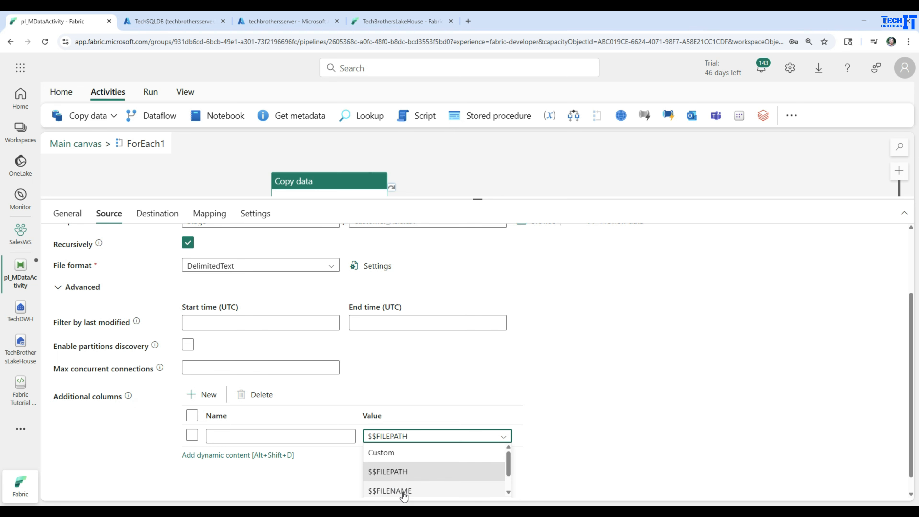
{"action": "left_click", "coordinate": [400, 491]}
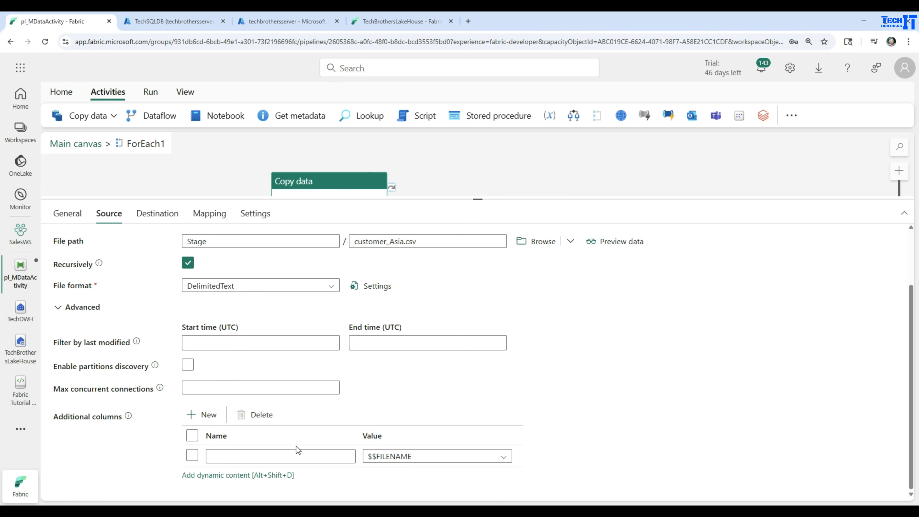
{"action": "left_click", "coordinate": [302, 456]}
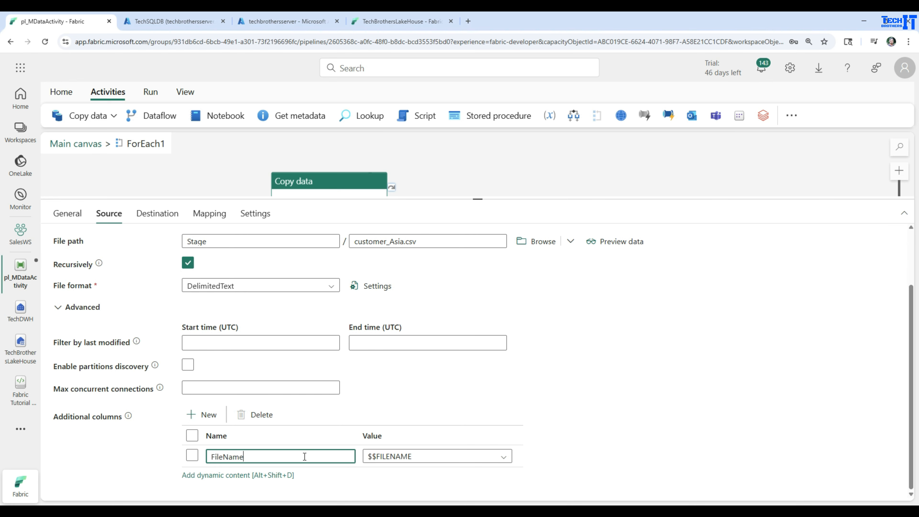
Reset and clear the existing Copy data column mappings, and re-import the schemas with the additional FileName column
{"action": "left_click", "coordinate": [164, 216]}
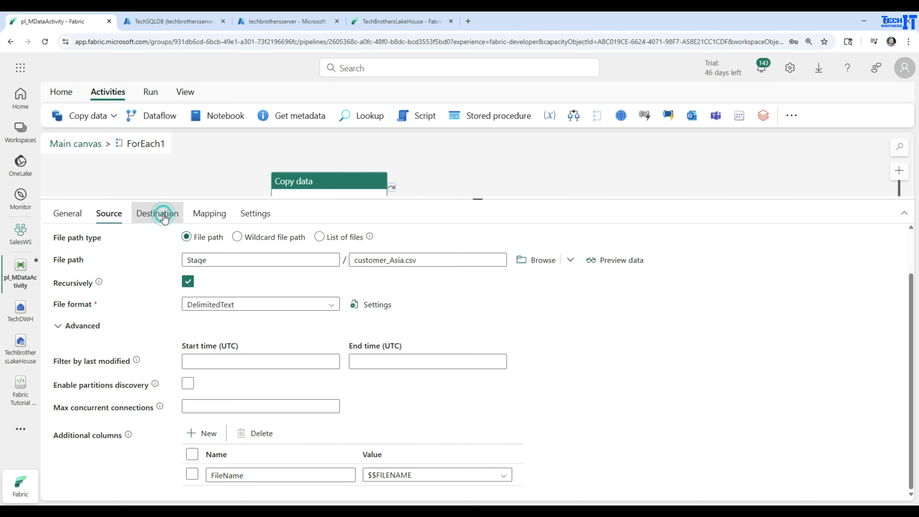
{"action": "left_click", "coordinate": [214, 213]}
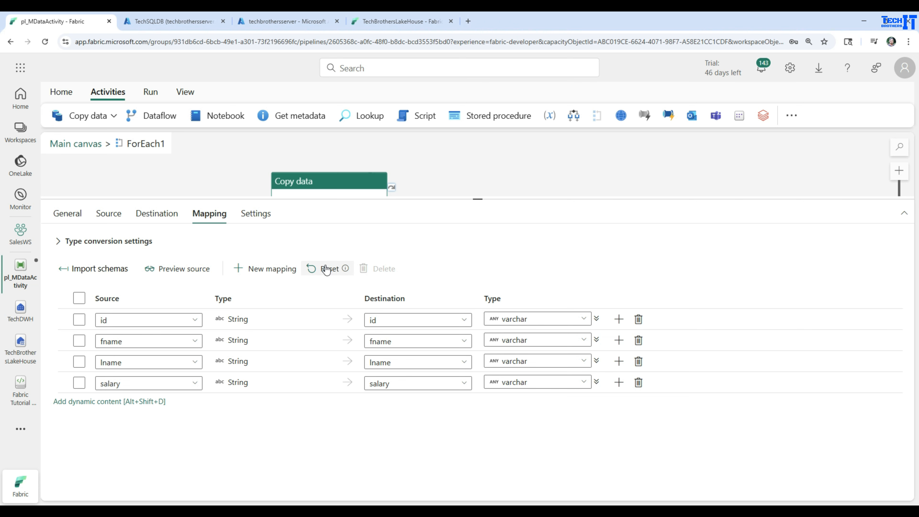
{"action": "left_click", "coordinate": [312, 273]}
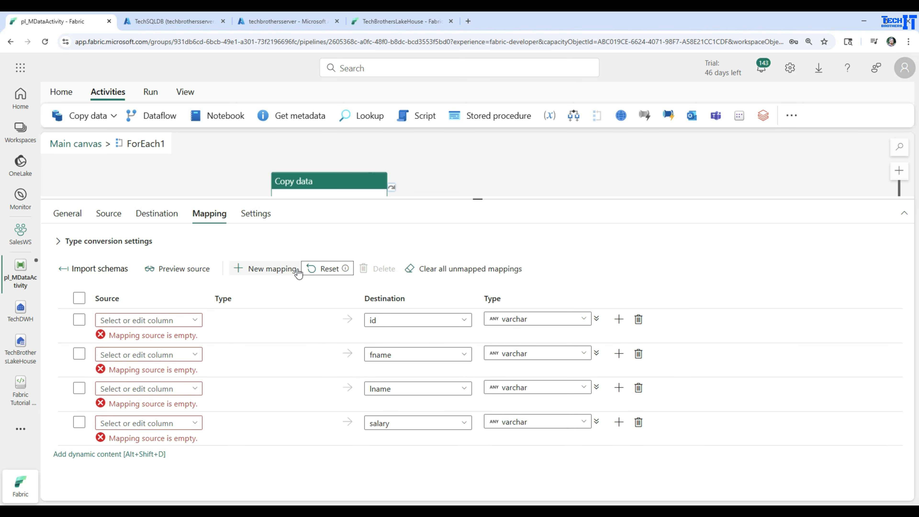
{"action": "left_click", "coordinate": [446, 272]}
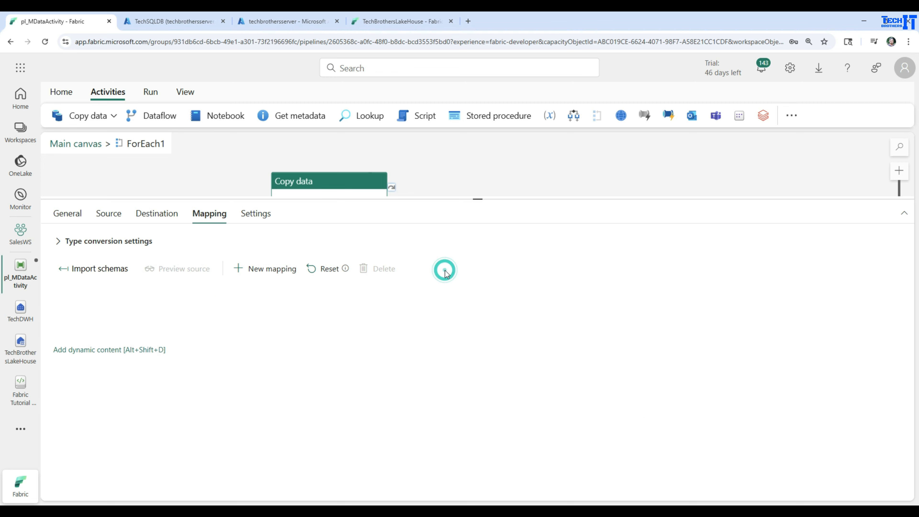
{"action": "left_click", "coordinate": [112, 277]}
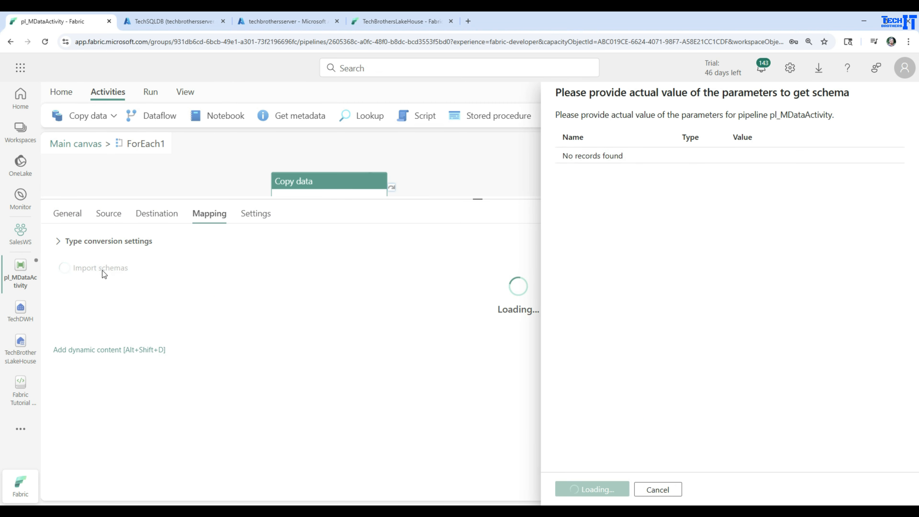
{"action": "left_click", "coordinate": [579, 490]}
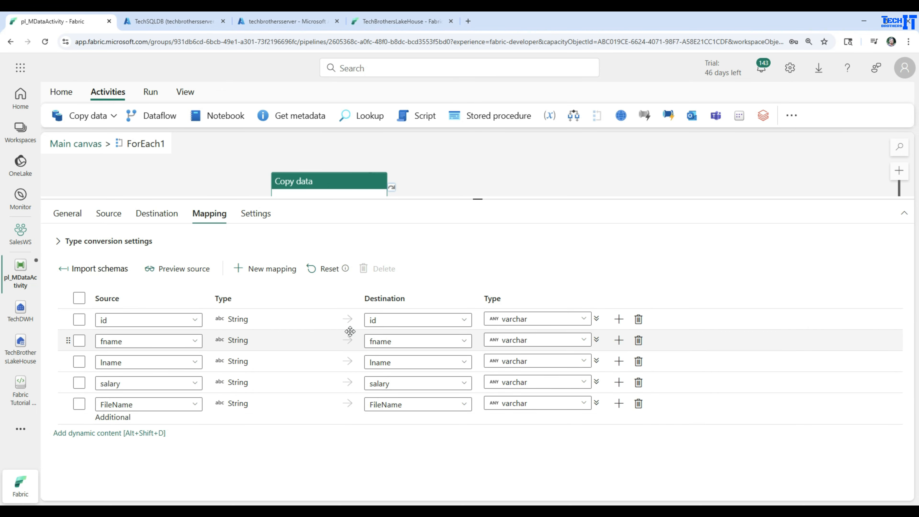
Rename the destination columns for id, fname, lname and salary to ID, FirstName, LastName and Salary
{"action": "left_click_drag", "start_coordinate": [387, 324], "coordinate": [348, 318]}
{"action": "key", "text": "BackSpace"}
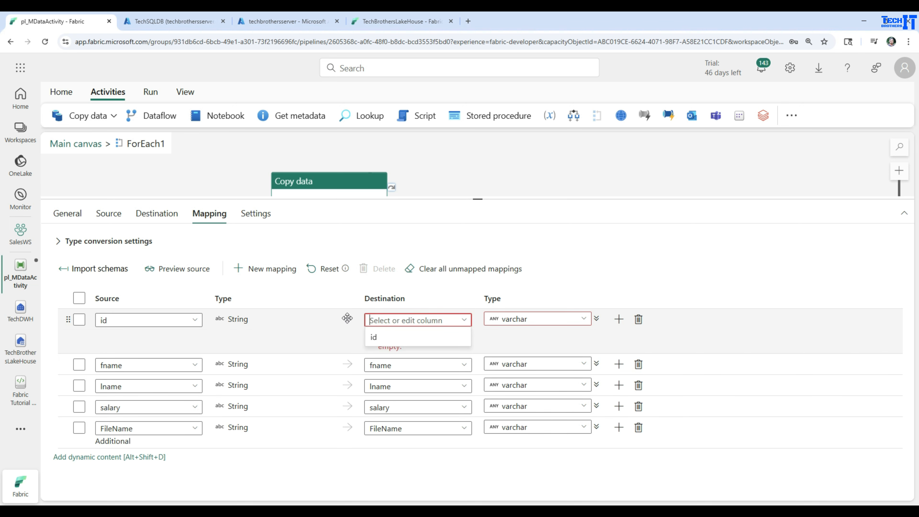
{"action": "type", "text": "Id"}
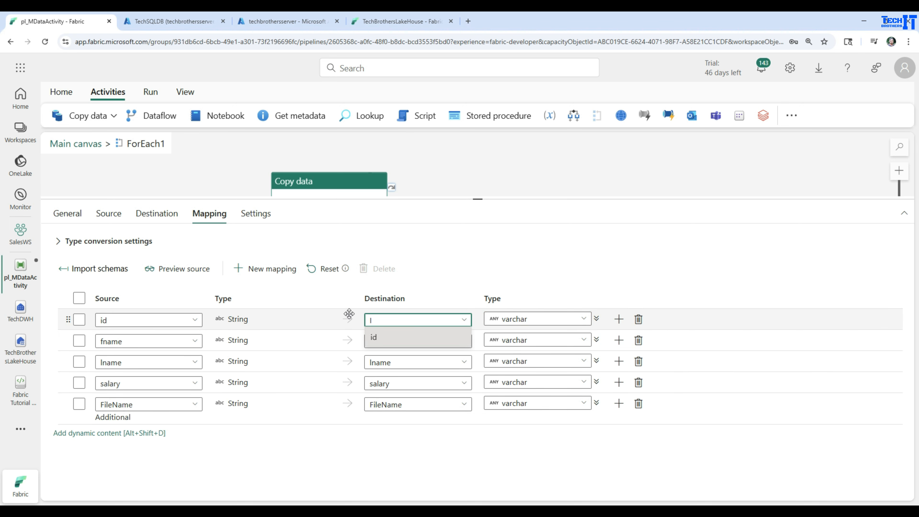
{"action": "left_click_drag", "start_coordinate": [417, 342], "coordinate": [339, 340]}
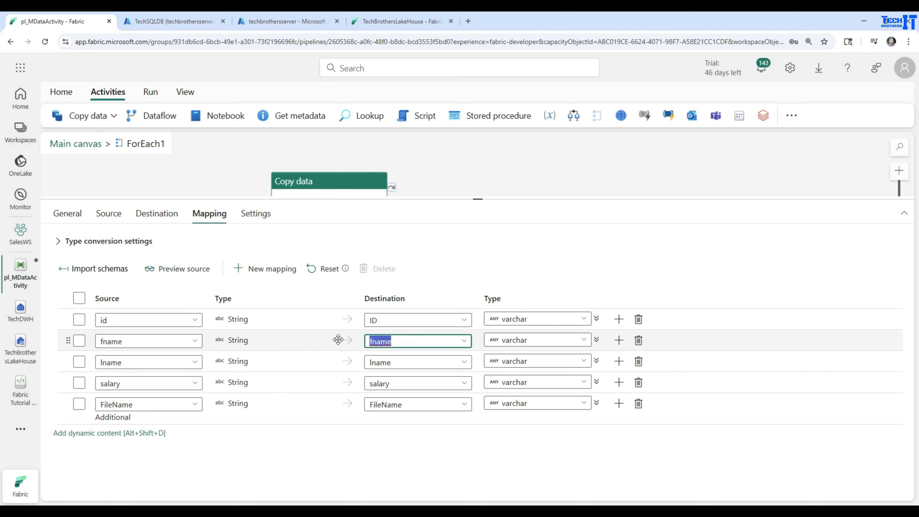
{"action": "type", "text": "FirstN"}
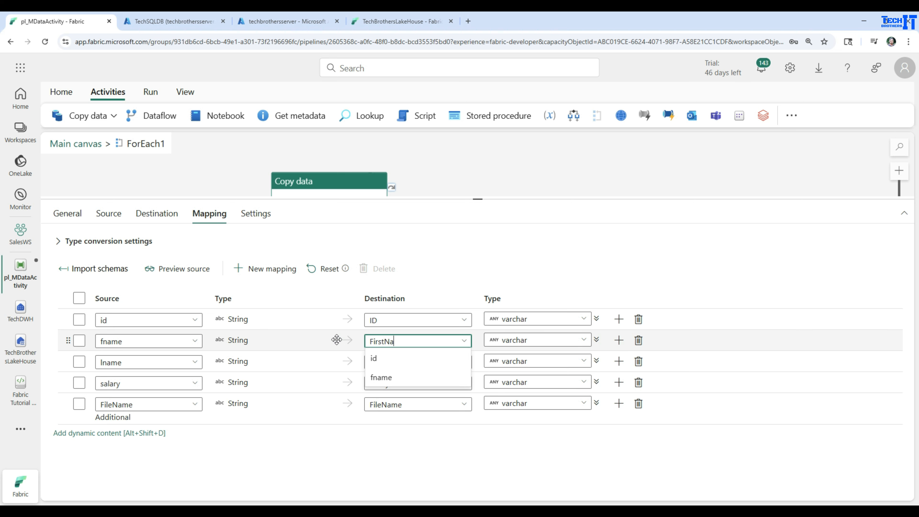
{"action": "left_click", "coordinate": [449, 277]}
{"action": "left_click_drag", "start_coordinate": [401, 364], "coordinate": [319, 359]}
{"action": "type", "text": "L"}
{"action": "left_click", "coordinate": [374, 386]}
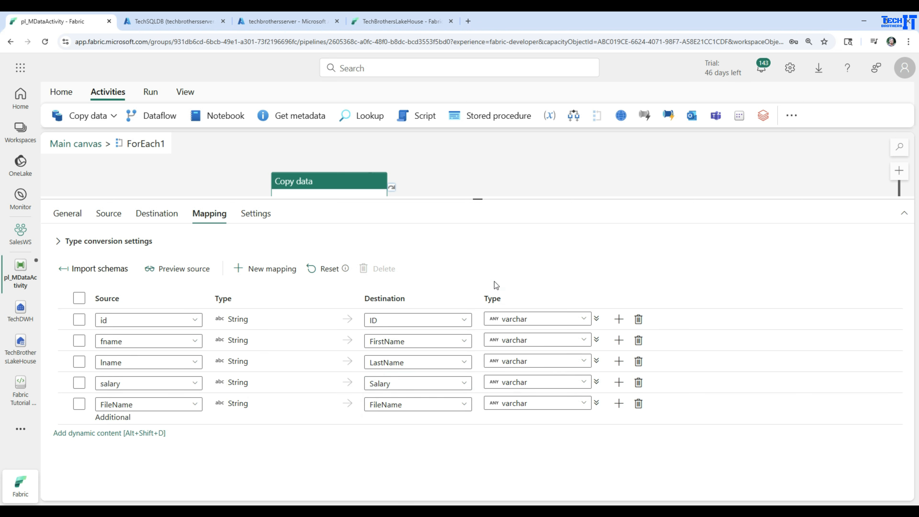
{"action": "left_click", "coordinate": [68, 215]}
{"action": "left_click", "coordinate": [108, 214]}
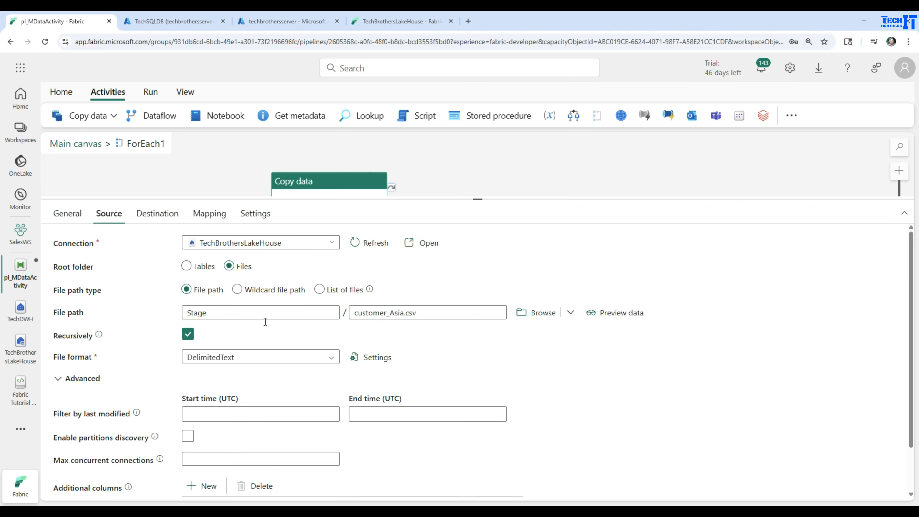
{"action": "left_click", "coordinate": [386, 315]}
{"action": "left_click", "coordinate": [422, 312]}
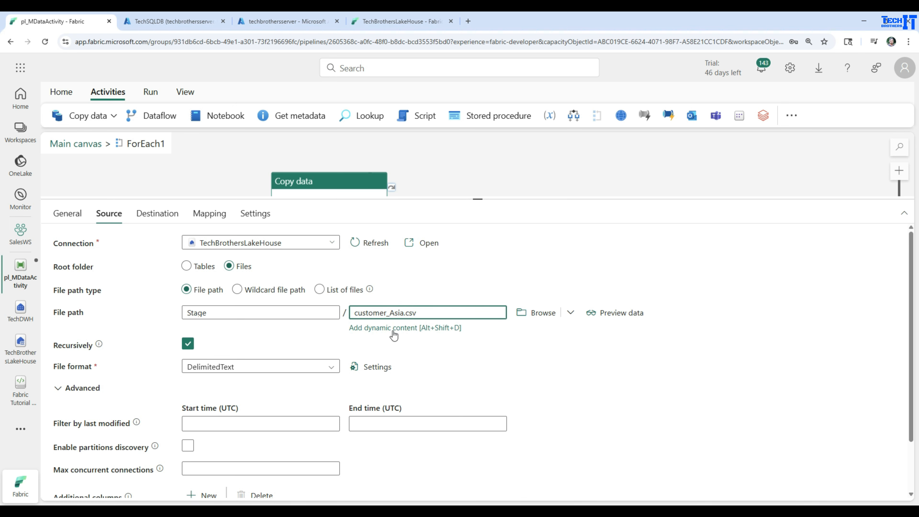
{"action": "left_click", "coordinate": [382, 329]}
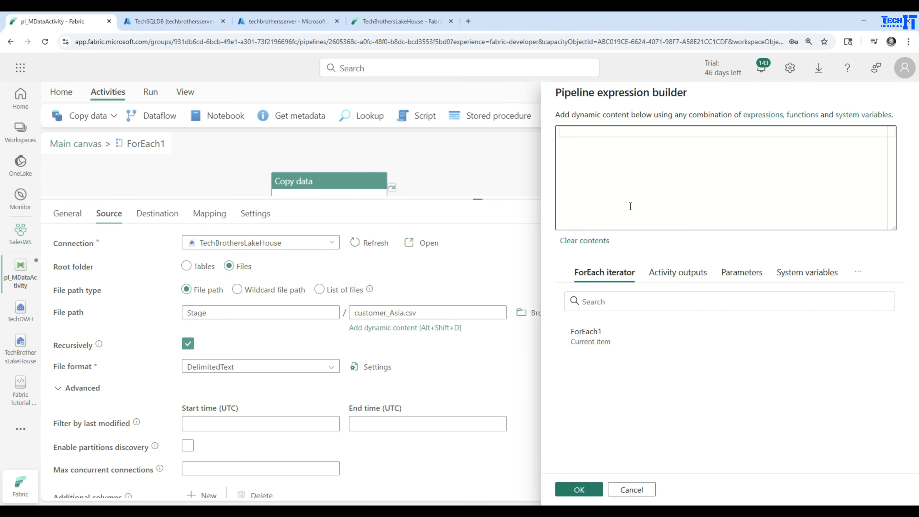
{"action": "left_click", "coordinate": [585, 338]}
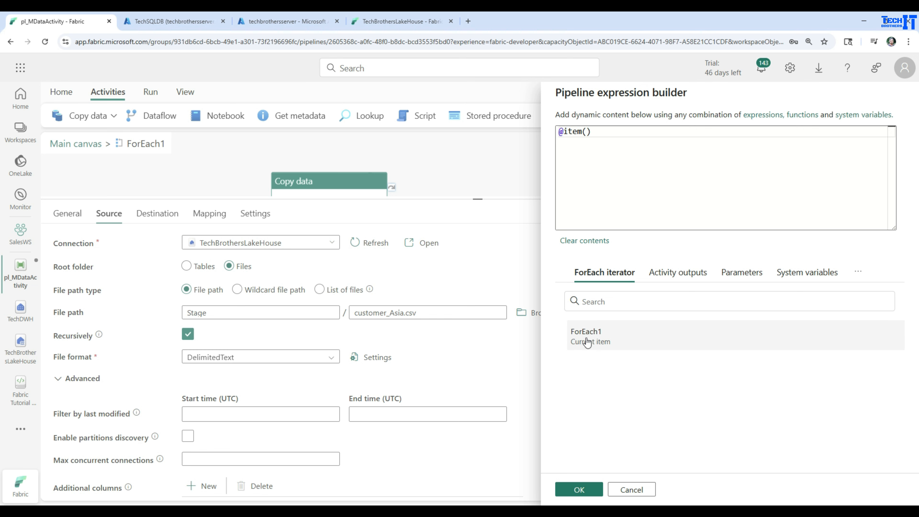
{"action": "left_click", "coordinate": [653, 144]}
{"action": "type", "text": ".name"}
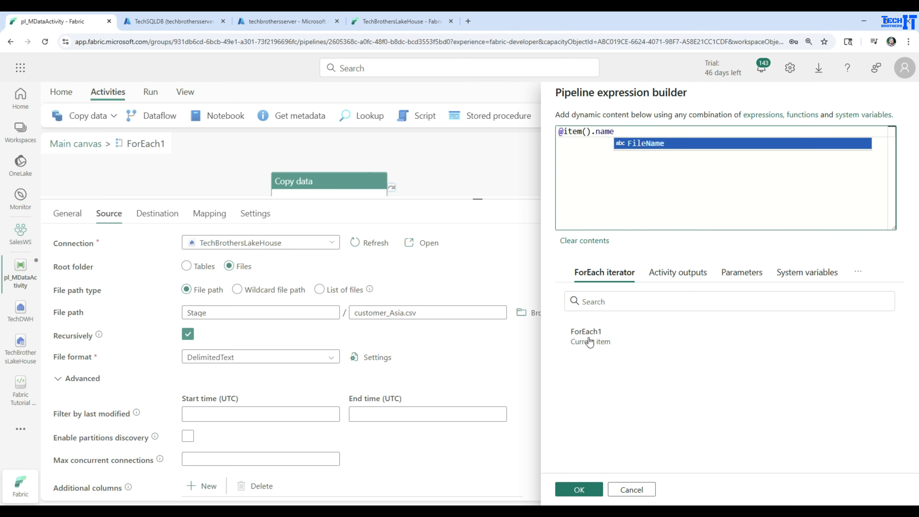
{"action": "left_click", "coordinate": [579, 490]}
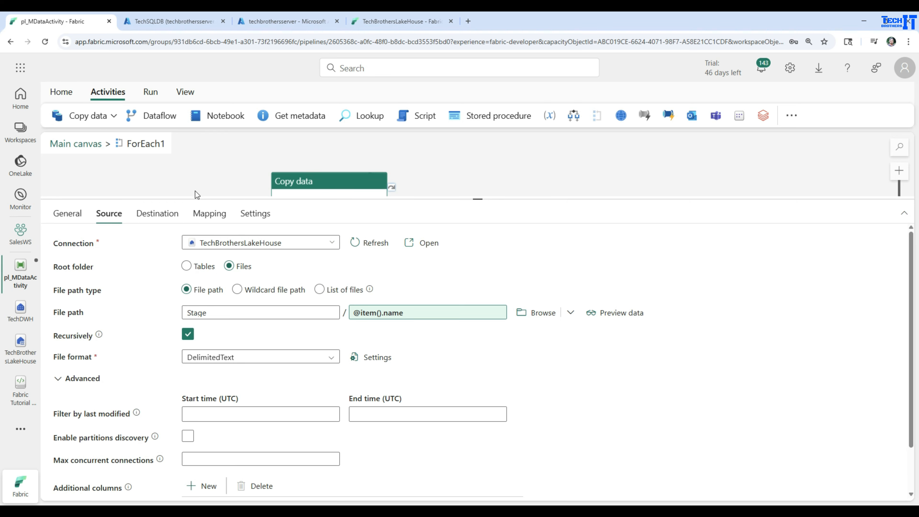
Return to the main canvas and examine the childItems array and its name field in the Get Metadata1 run output
{"action": "left_click_drag", "start_coordinate": [214, 198], "coordinate": [248, 336]}
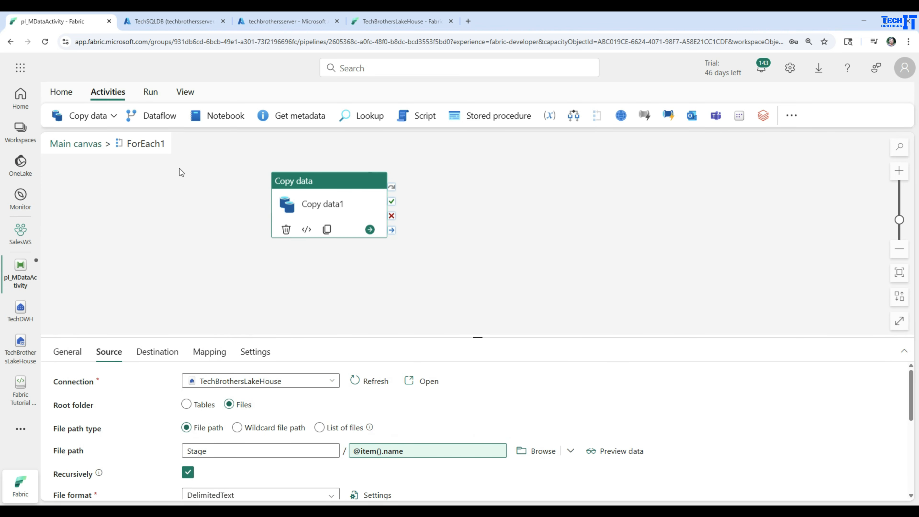
{"action": "left_click", "coordinate": [87, 143]}
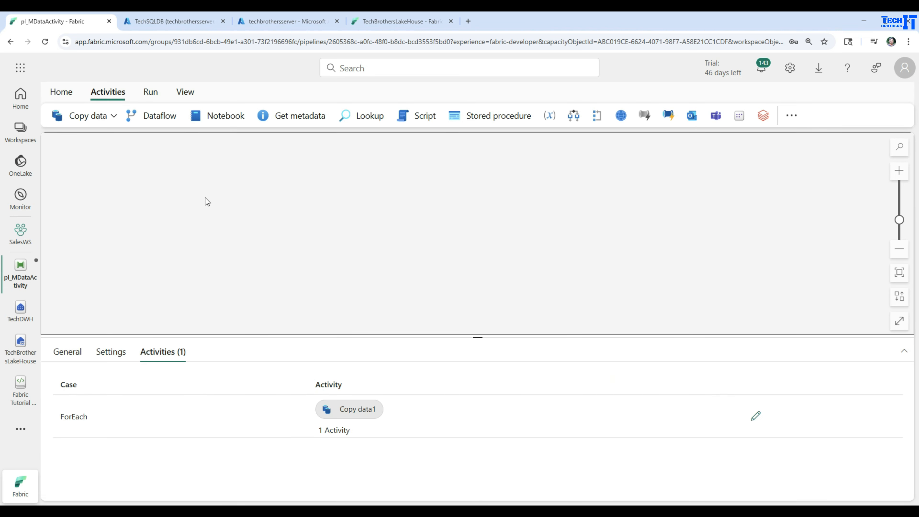
{"action": "left_click", "coordinate": [130, 199]}
{"action": "left_click", "coordinate": [349, 281]}
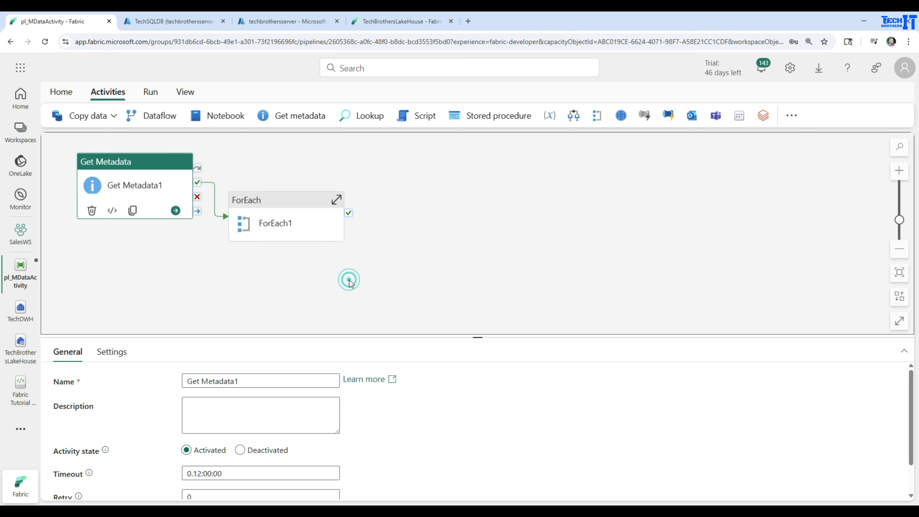
{"action": "left_click", "coordinate": [794, 447]}
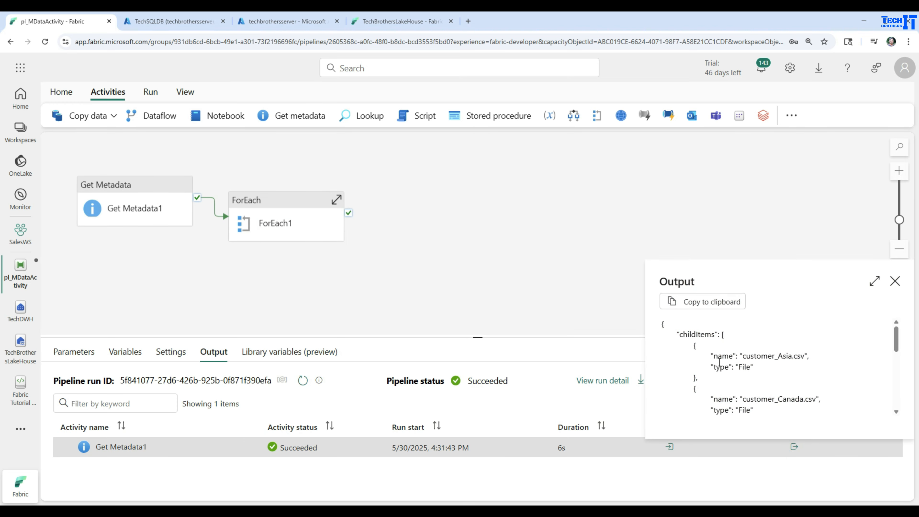
{"action": "double_click", "coordinate": [724, 356]}
{"action": "left_click_drag", "start_coordinate": [713, 334], "coordinate": [680, 334]}
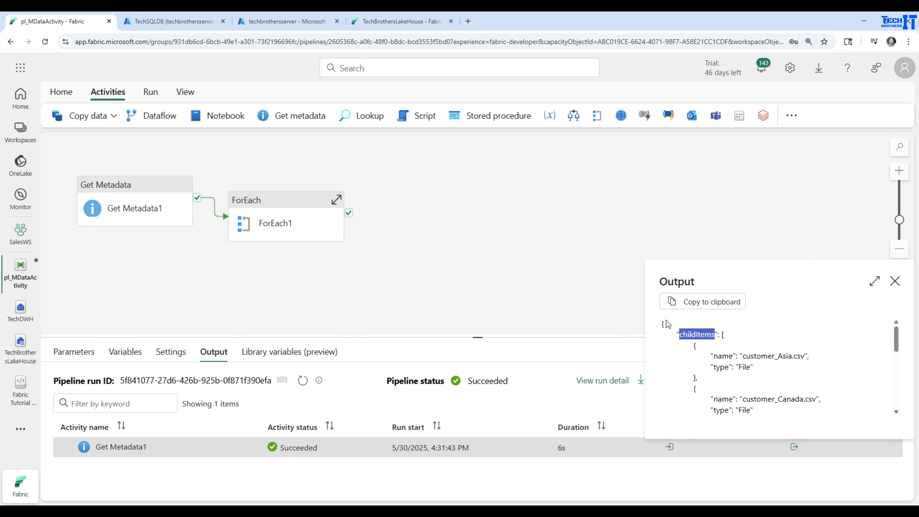
{"action": "left_click_drag", "start_coordinate": [712, 356], "coordinate": [732, 356]}
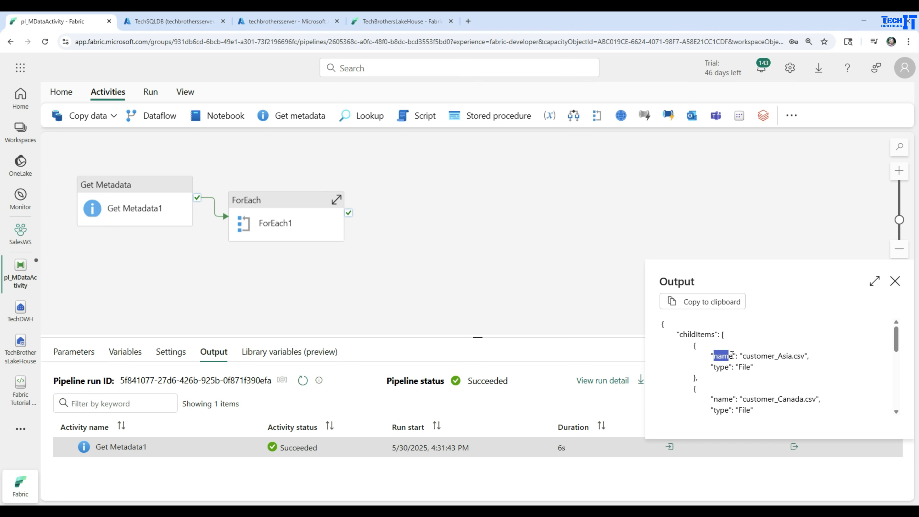
{"action": "left_click", "coordinate": [448, 254]}
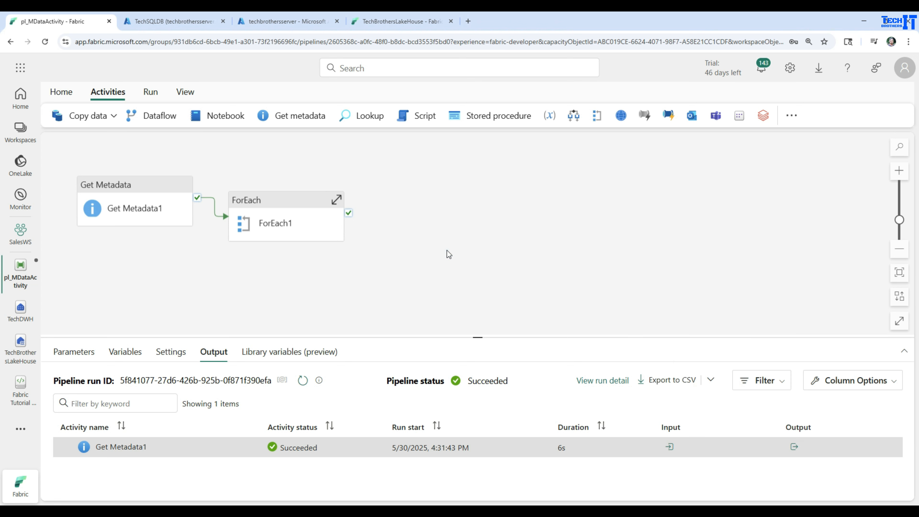
Go back into ForEach1 and open the destination settings of its Copy data1 activity
{"action": "left_click", "coordinate": [280, 219]}
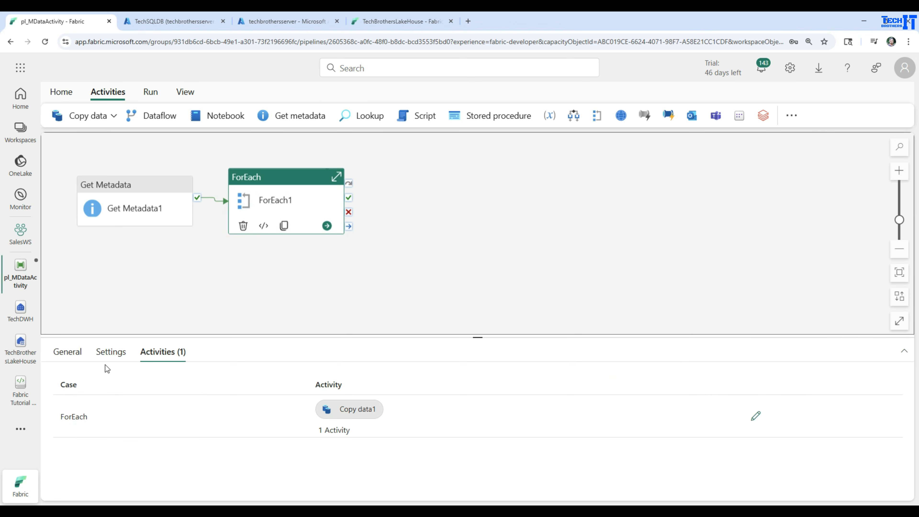
{"action": "double_click", "coordinate": [295, 188]}
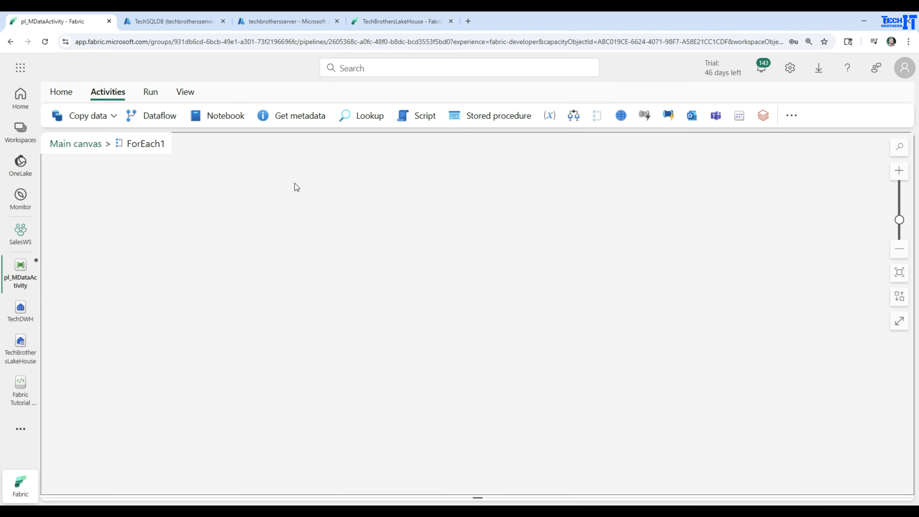
{"action": "left_click", "coordinate": [134, 199]}
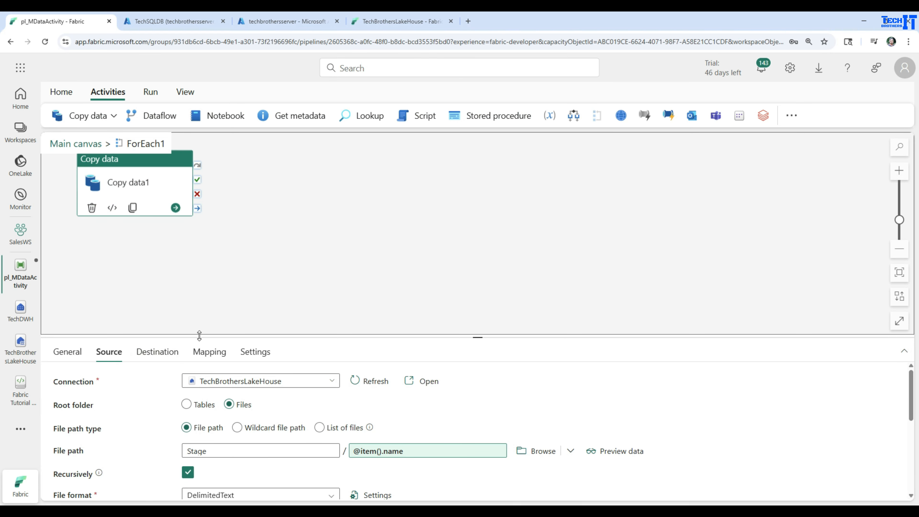
{"action": "left_click_drag", "start_coordinate": [199, 336], "coordinate": [235, 241]}
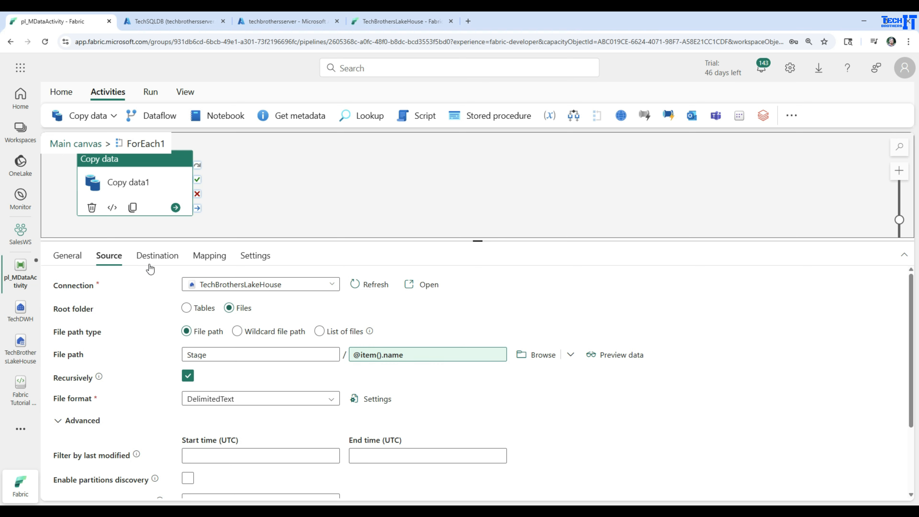
{"action": "left_click", "coordinate": [147, 258]}
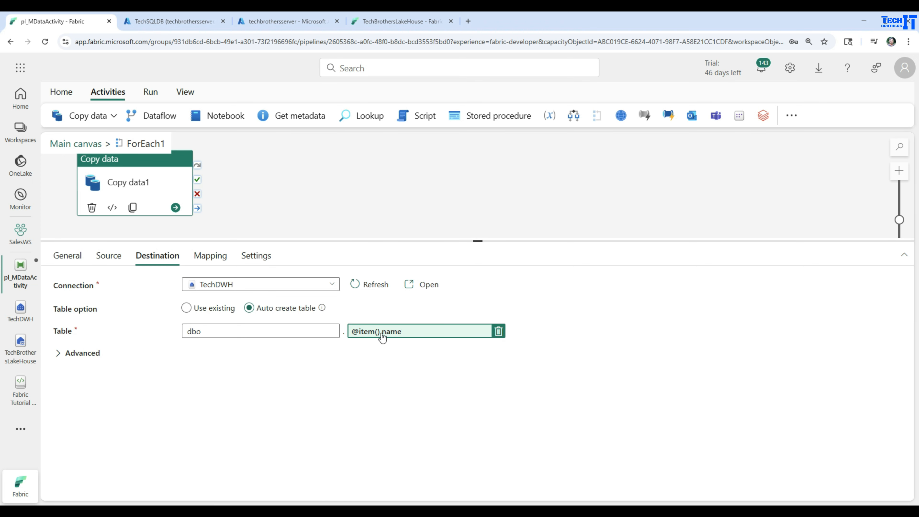
Rewrite the Copy data1 destination table name expression as a replace function with item().name as its first argument
{"action": "left_click", "coordinate": [404, 332]}
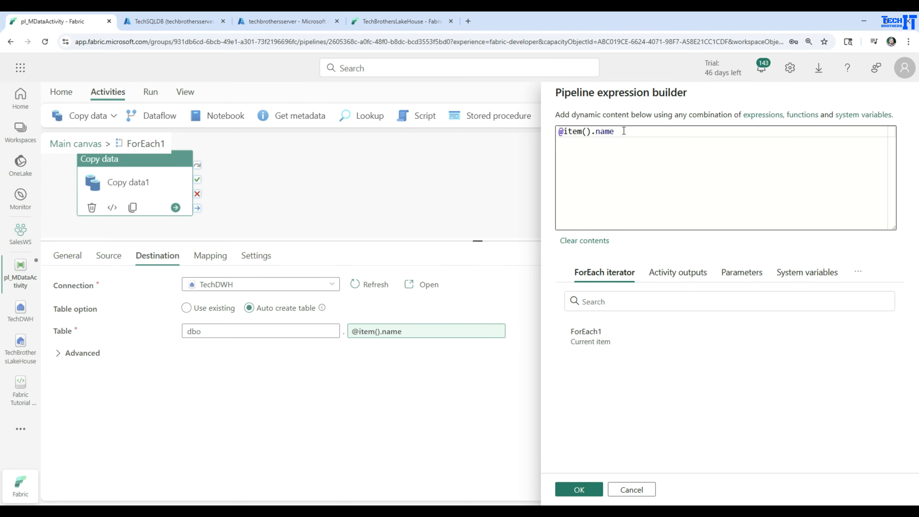
{"action": "left_click_drag", "start_coordinate": [624, 132], "coordinate": [569, 132]}
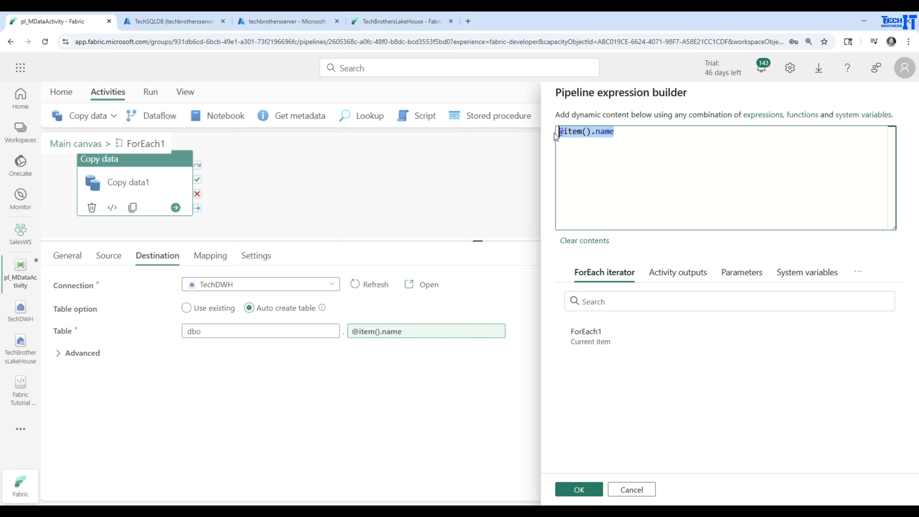
{"action": "right_click", "coordinate": [566, 132]}
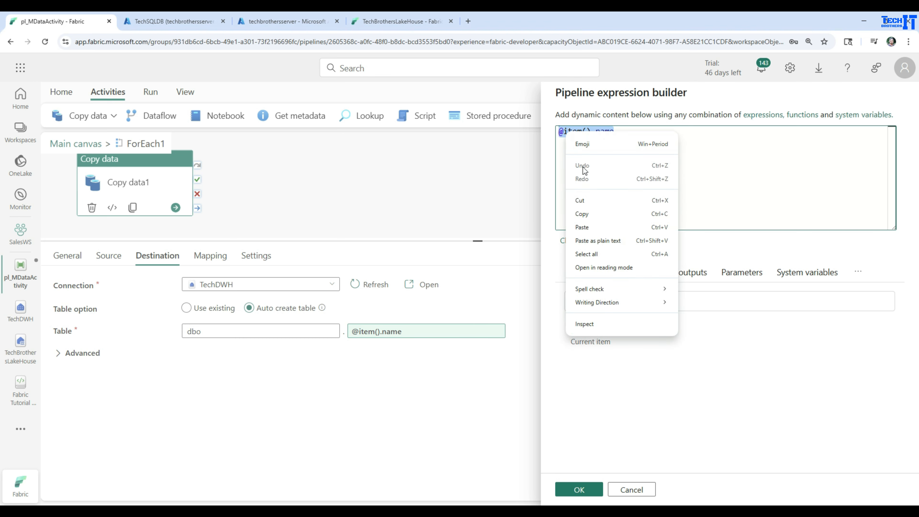
{"action": "left_click", "coordinate": [581, 201]}
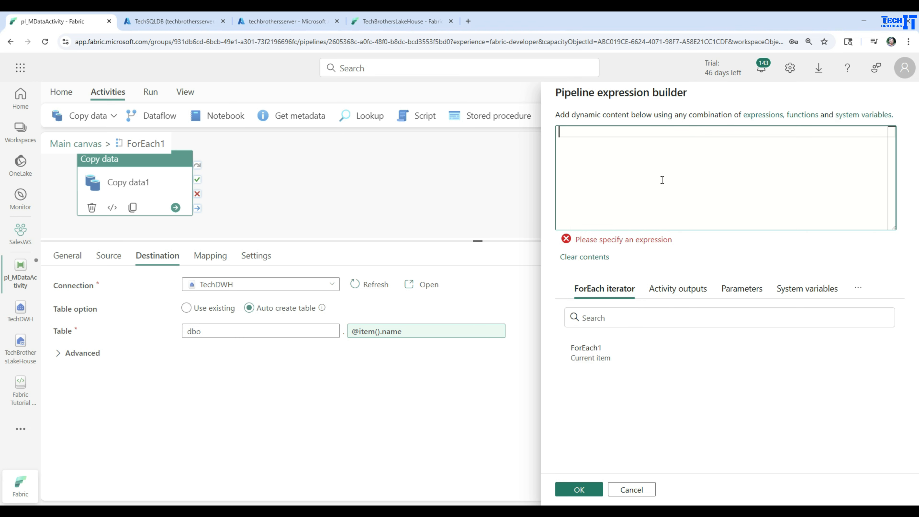
{"action": "type", "text": "@repl"}
{"action": "key", "text": "Tab"}
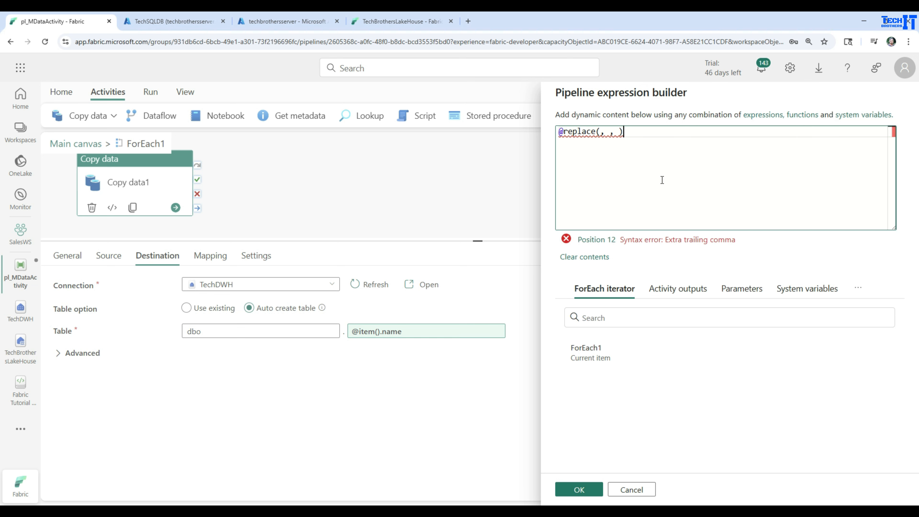
{"action": "left_click", "coordinate": [602, 132]}
{"action": "key", "text": "ctrl+v"}
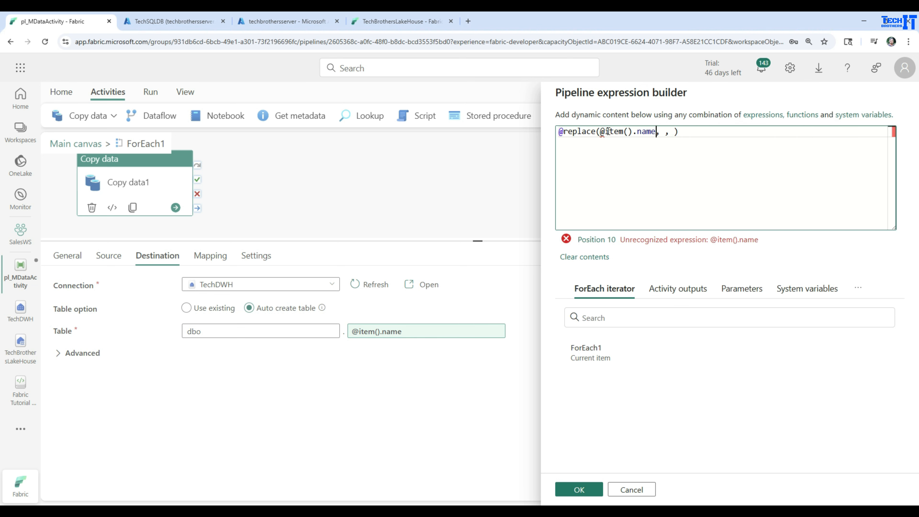
{"action": "left_click", "coordinate": [605, 131]}
{"action": "key", "text": "BackSpace"}
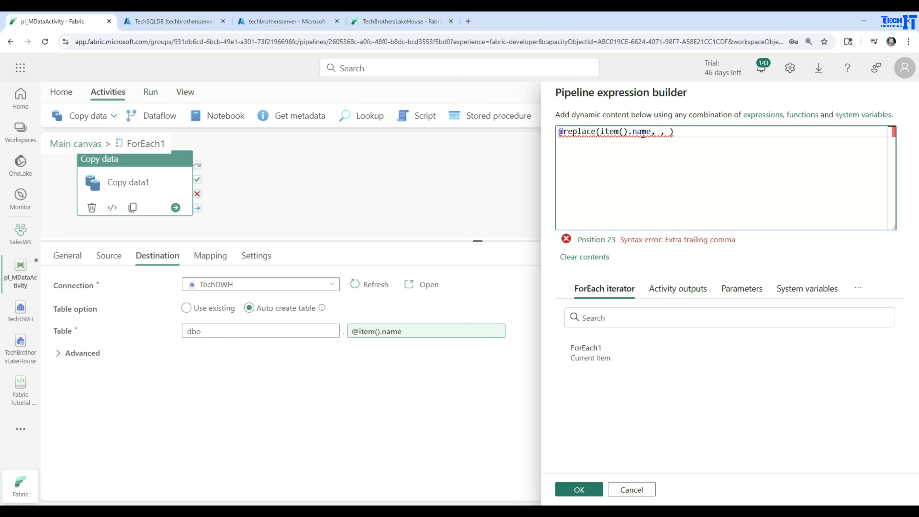
{"action": "left_click", "coordinate": [661, 132]}
{"action": "type", "text": "'"}
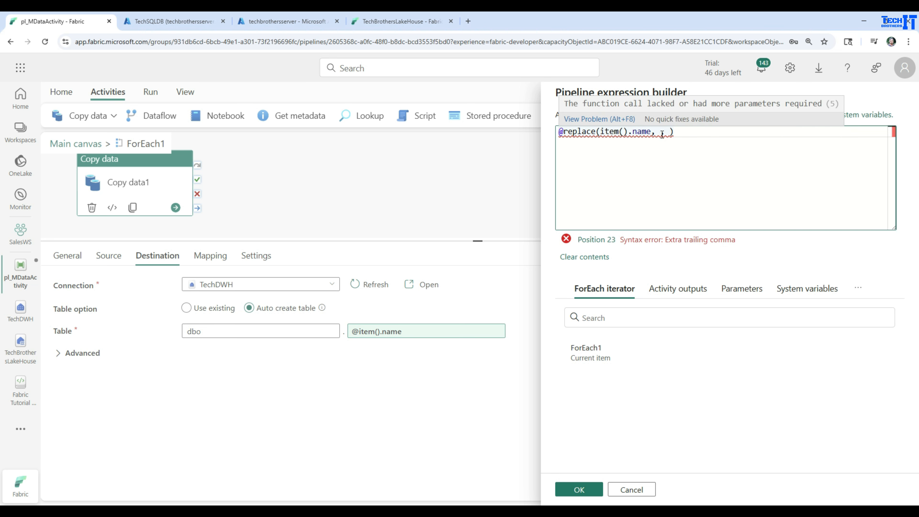
{"action": "type", "text": "csv',"}
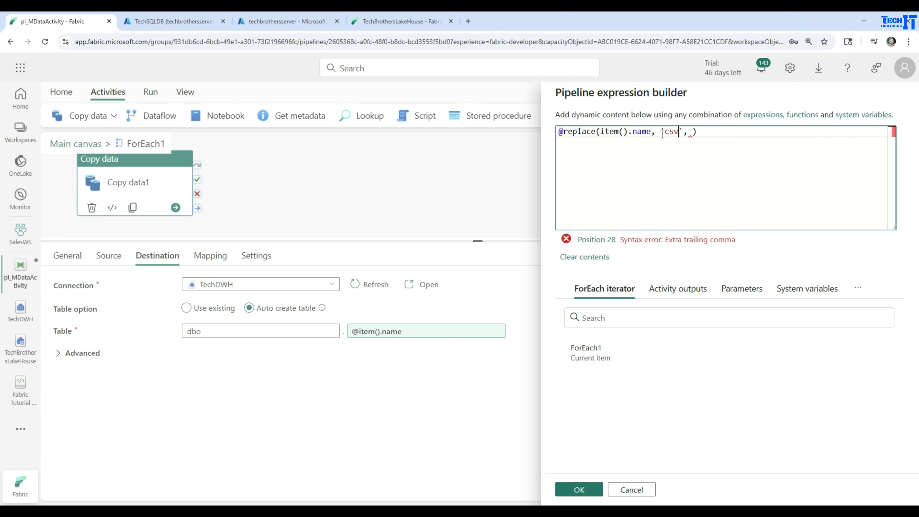
{"action": "left_click", "coordinate": [692, 132]}
{"action": "type", "text": "''"}
{"action": "left_click", "coordinate": [711, 164]}
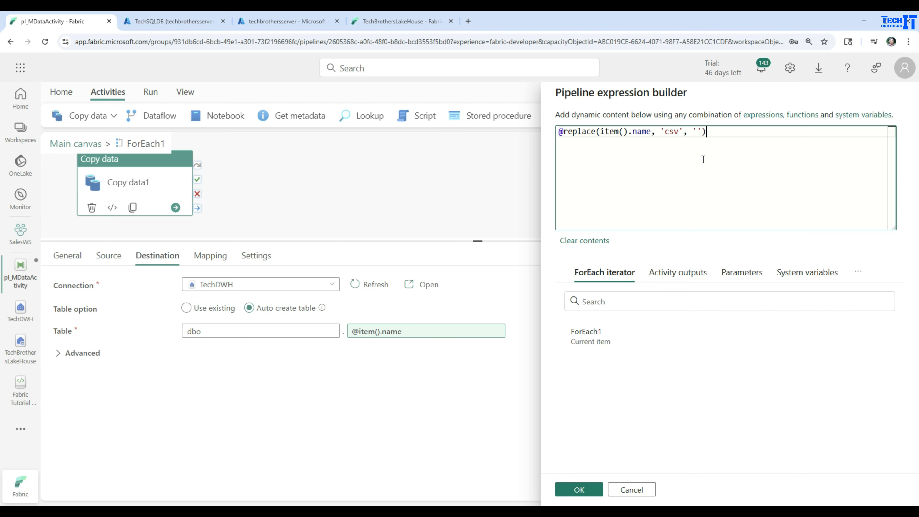
{"action": "left_click", "coordinate": [577, 489]}
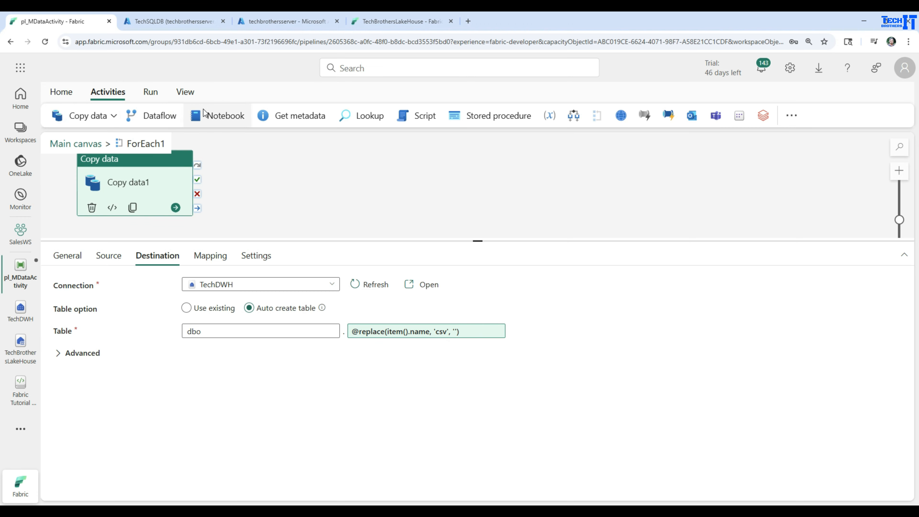
Save and run the pipeline with the new destination table name expression
{"action": "left_click", "coordinate": [151, 92]}
{"action": "left_click", "coordinate": [134, 115]}
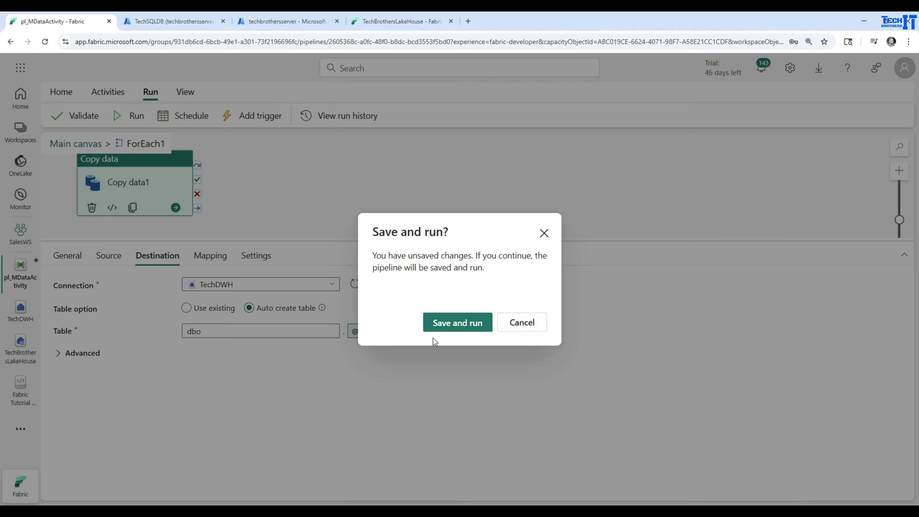
{"action": "left_click", "coordinate": [442, 324]}
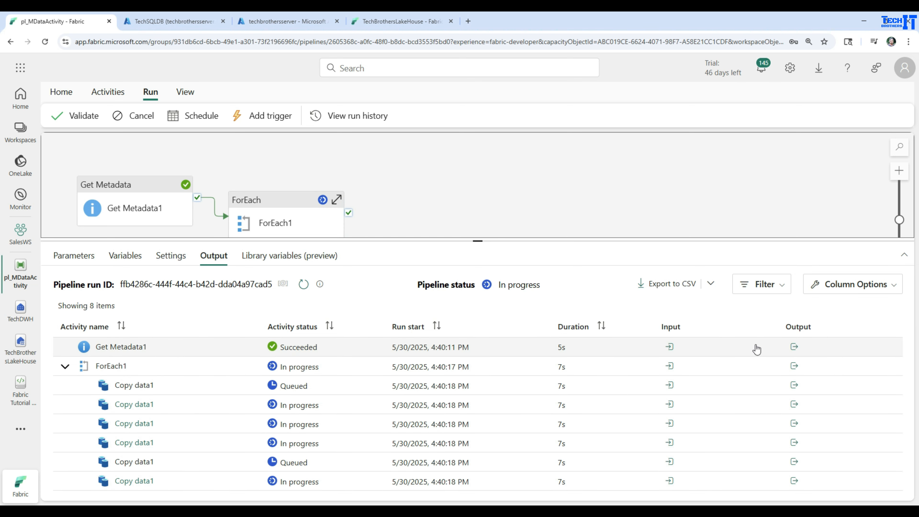
Examine the file names listed in the Get Metadata1 output of the current run
{"action": "left_click", "coordinate": [793, 348]}
{"action": "left_click_drag", "start_coordinate": [710, 256], "coordinate": [818, 294]}
{"action": "scroll", "coordinate": [820, 294], "scroll_direction": "down", "scroll_amount": 3}
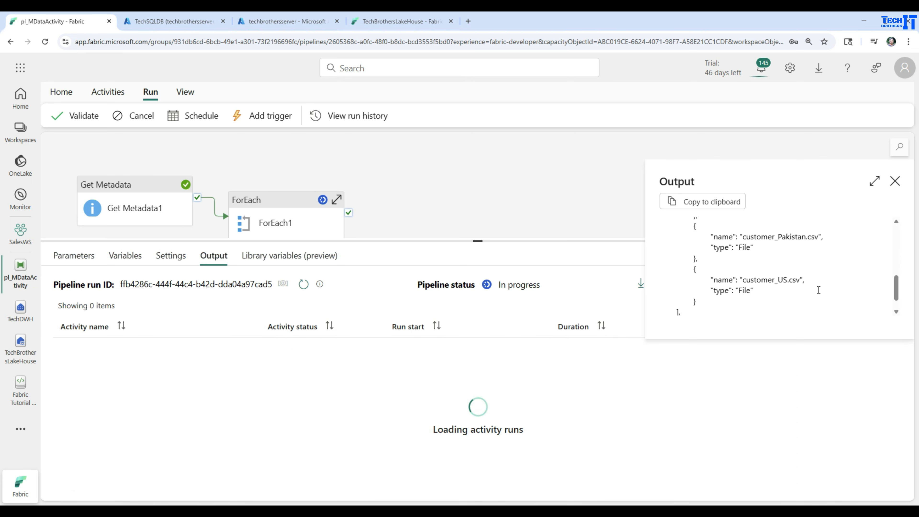
{"action": "left_click", "coordinate": [895, 181]}
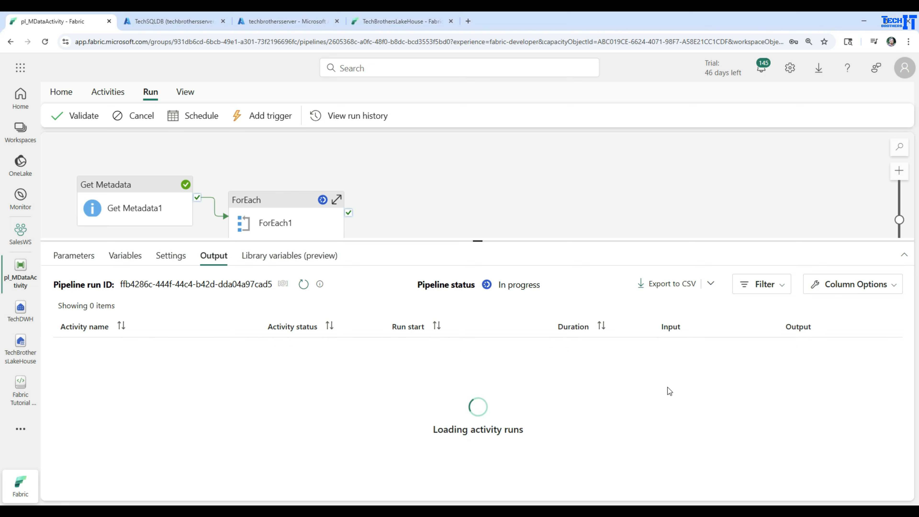
Examine the inputs of the first two Copy data1 runs for the fileName each one reads from the Stage folder
{"action": "left_click", "coordinate": [669, 389]}
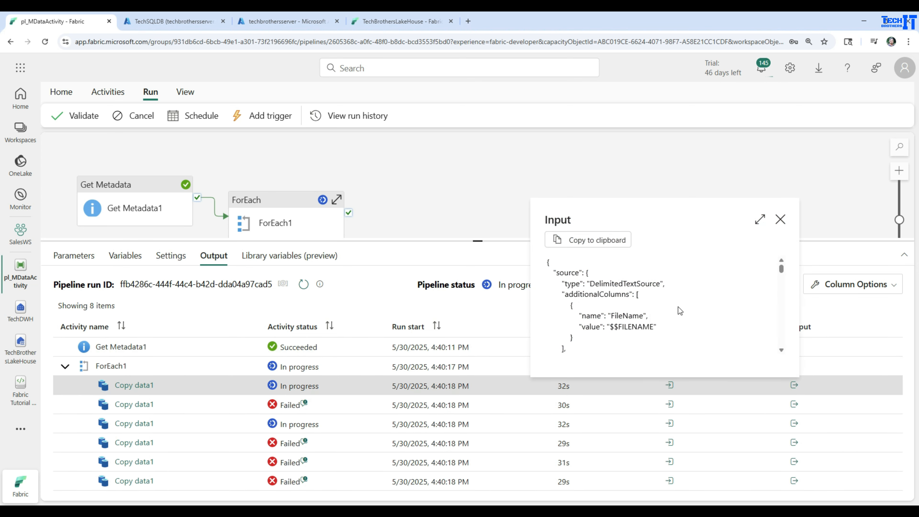
{"action": "scroll", "coordinate": [680, 310], "scroll_direction": "down", "scroll_amount": 3}
{"action": "scroll", "coordinate": [680, 307], "scroll_direction": "down", "scroll_amount": 2}
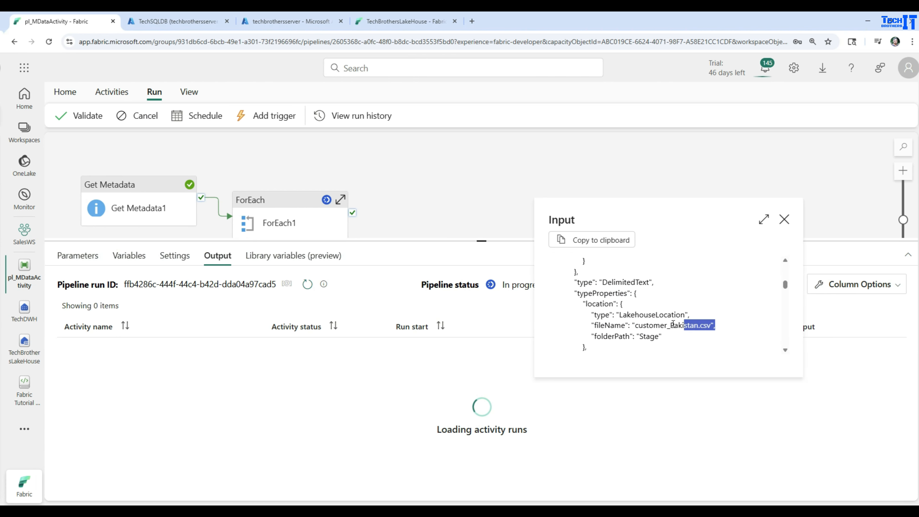
{"action": "left_click_drag", "start_coordinate": [673, 324], "coordinate": [595, 325]}
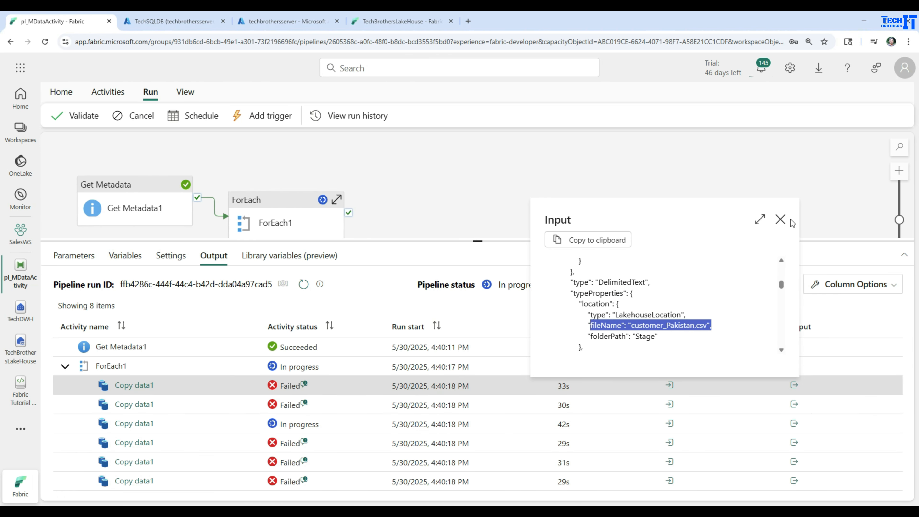
{"action": "left_click", "coordinate": [781, 219]}
{"action": "left_click", "coordinate": [670, 405]}
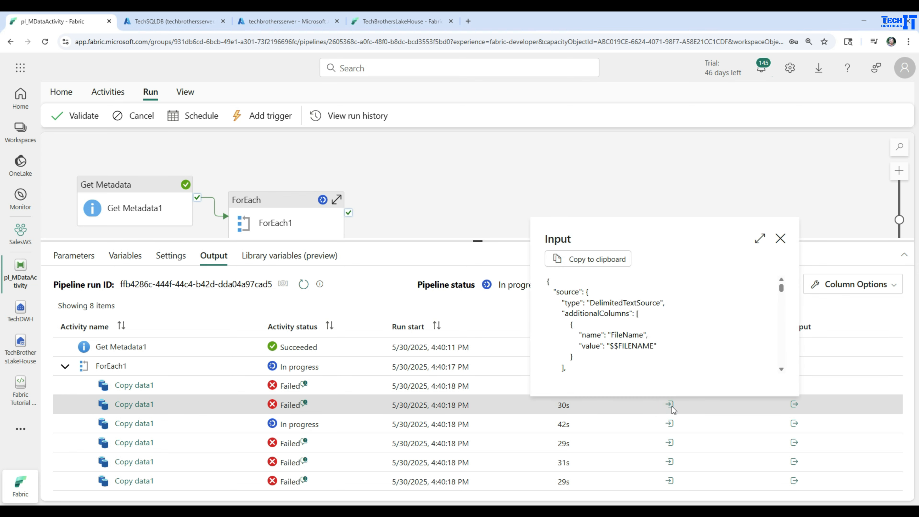
{"action": "scroll", "coordinate": [670, 332], "scroll_direction": "down", "scroll_amount": 8}
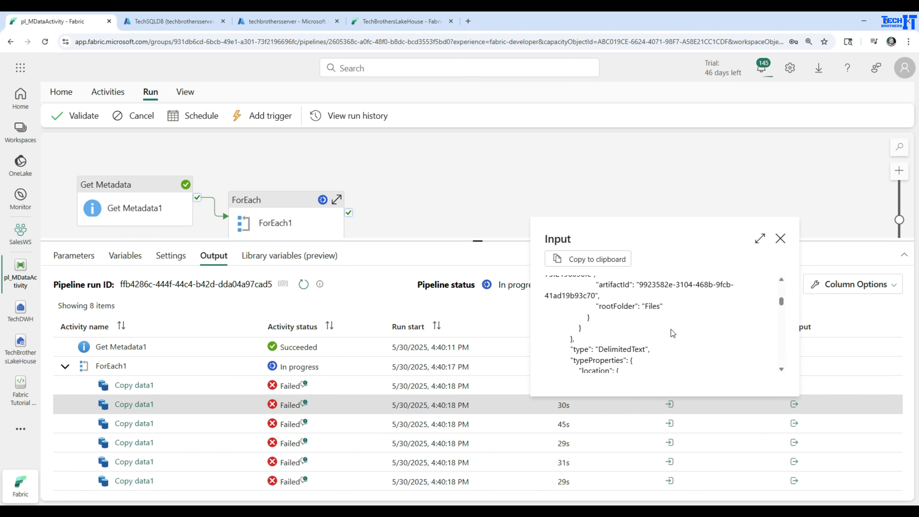
{"action": "scroll", "coordinate": [672, 333], "scroll_direction": "down", "scroll_amount": 5}
{"action": "scroll", "coordinate": [673, 333], "scroll_direction": "down", "scroll_amount": 2}
{"action": "scroll", "coordinate": [672, 334], "scroll_direction": "up", "scroll_amount": 4}
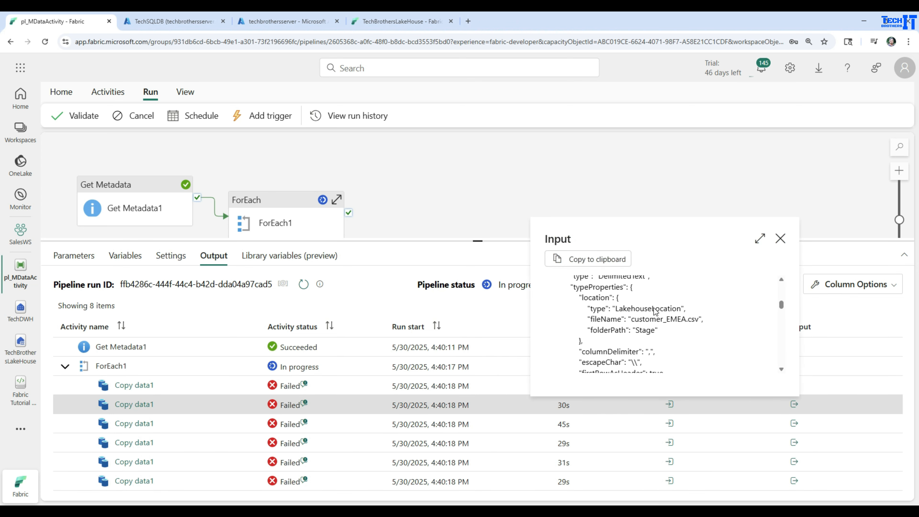
{"action": "left_click_drag", "start_coordinate": [718, 342], "coordinate": [587, 344]}
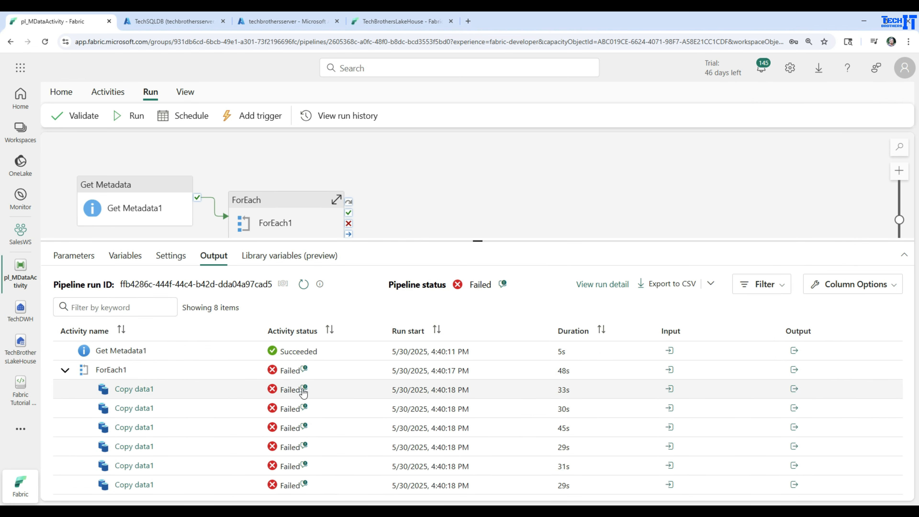
Read the error details of the first failed Copy data1 run
{"action": "left_click", "coordinate": [302, 389]}
{"action": "left_click", "coordinate": [231, 250]}
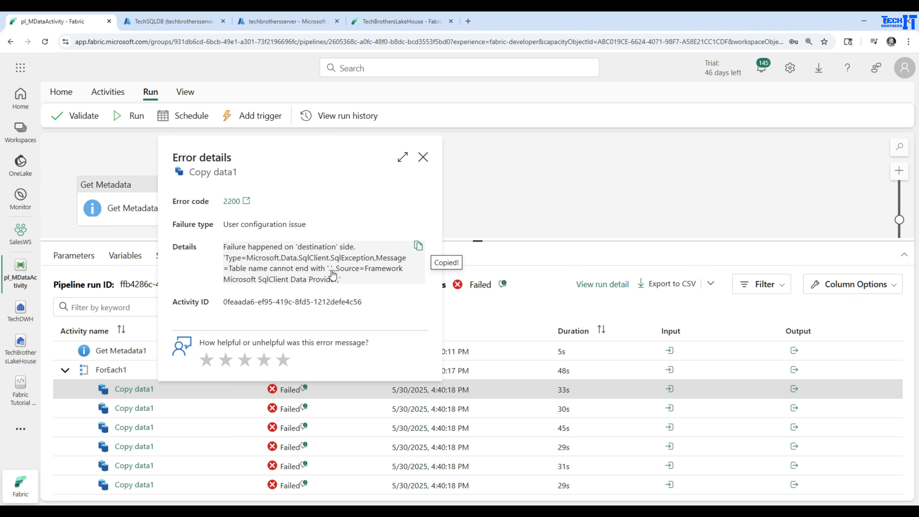
{"action": "left_click", "coordinate": [423, 158]}
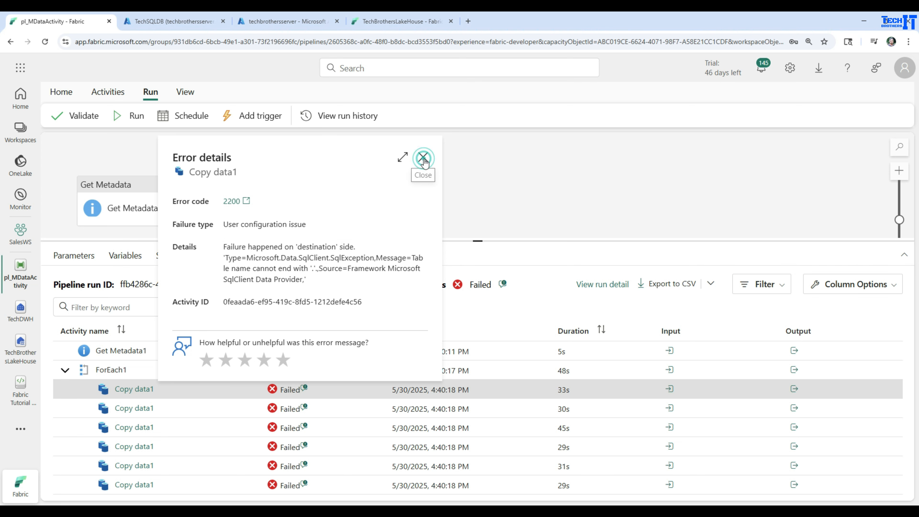
{"action": "double_click", "coordinate": [266, 197]}
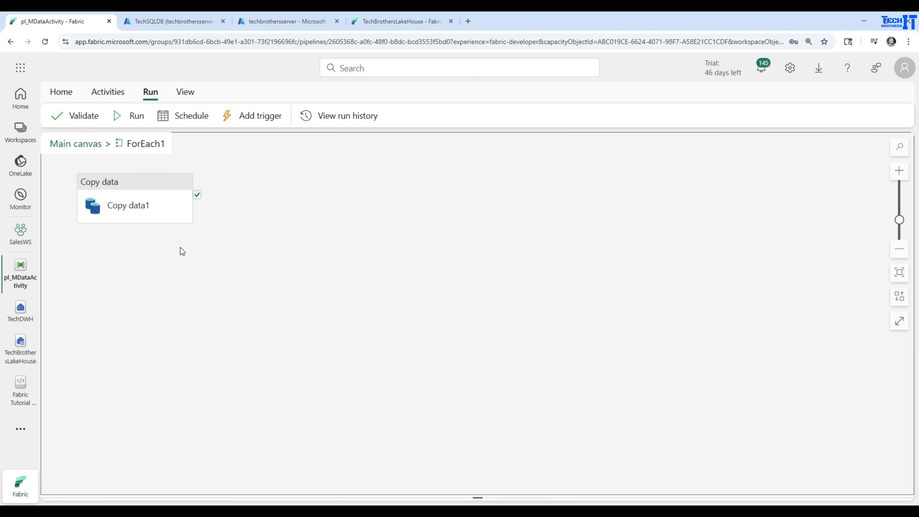
{"action": "left_click", "coordinate": [130, 190]}
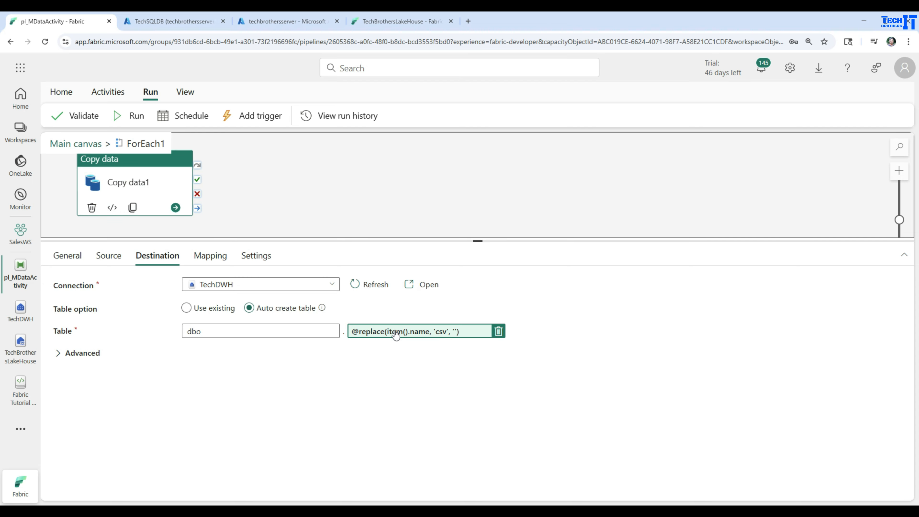
{"action": "left_click", "coordinate": [396, 333]}
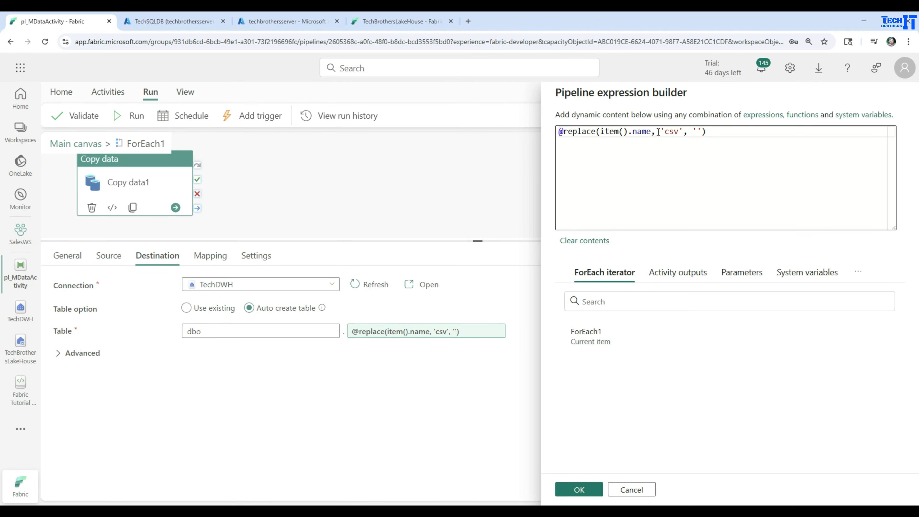
{"action": "left_click_drag", "start_coordinate": [666, 134], "coordinate": [678, 133]}
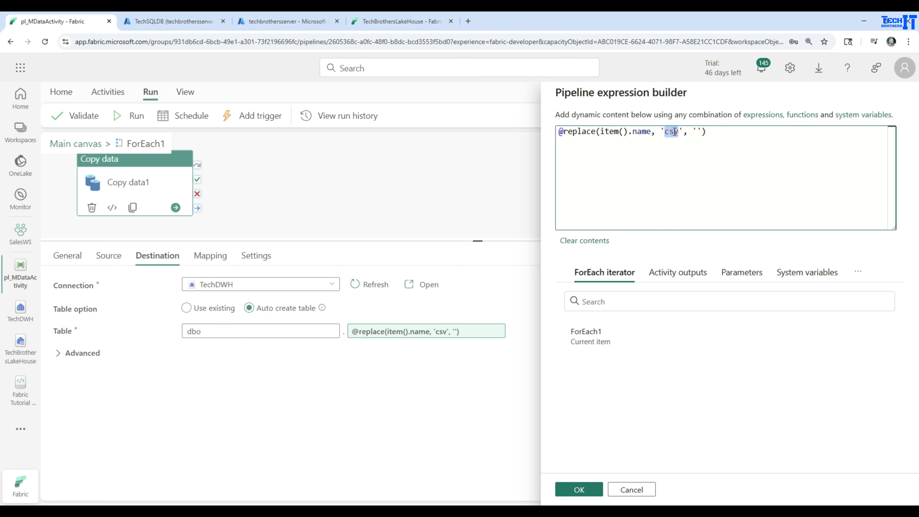
{"action": "left_click", "coordinate": [666, 133]}
{"action": "type", "text": "."}
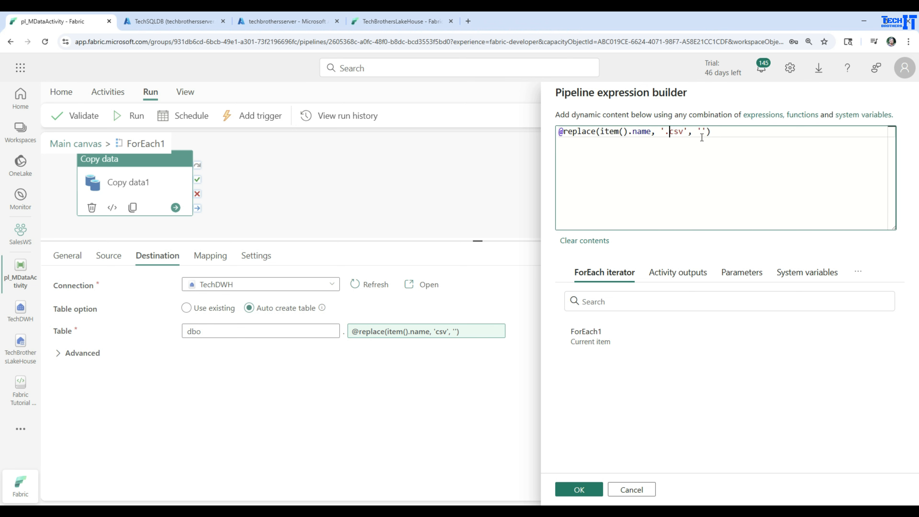
{"action": "left_click_drag", "start_coordinate": [684, 131], "coordinate": [670, 131]}
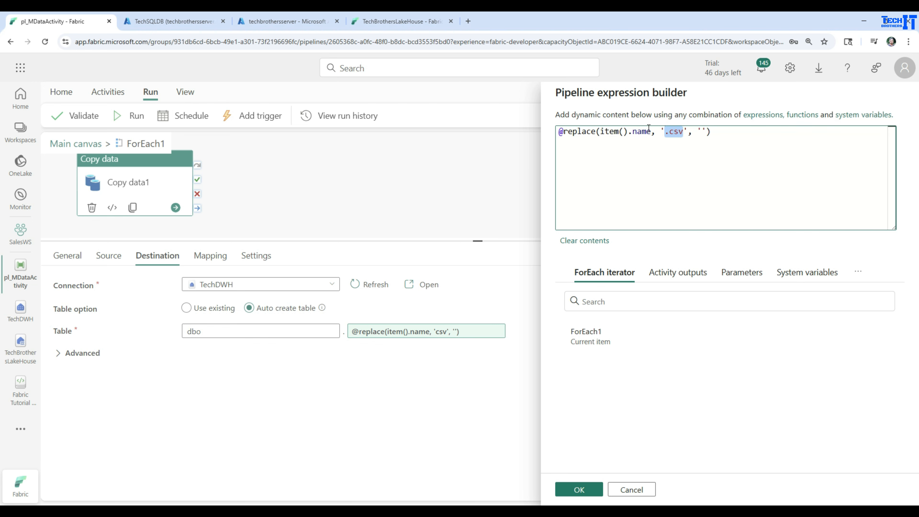
{"action": "left_click", "coordinate": [727, 132]}
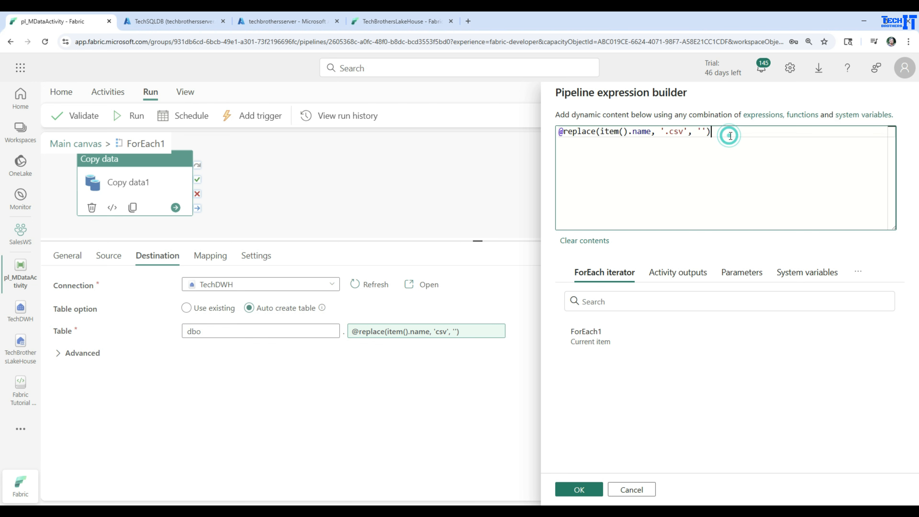
{"action": "left_click", "coordinate": [581, 489]}
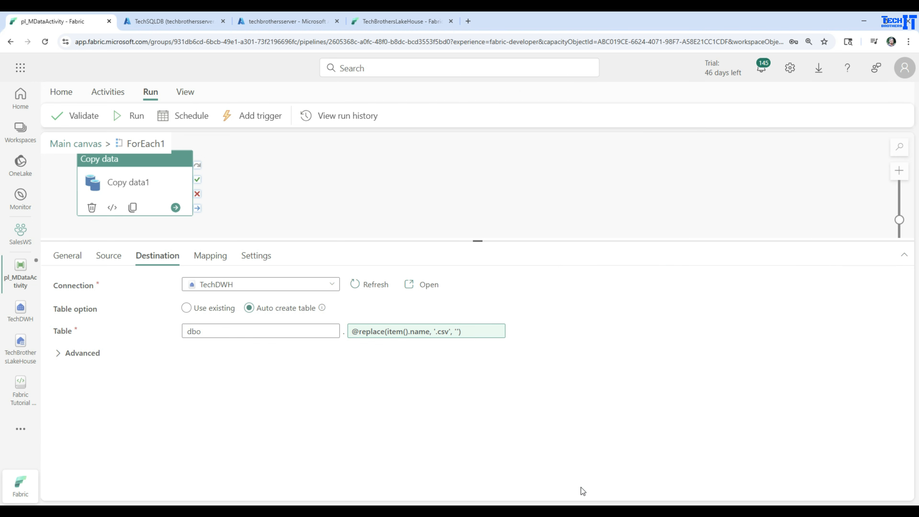
{"action": "left_click", "coordinate": [135, 115]}
{"action": "left_click", "coordinate": [444, 323]}
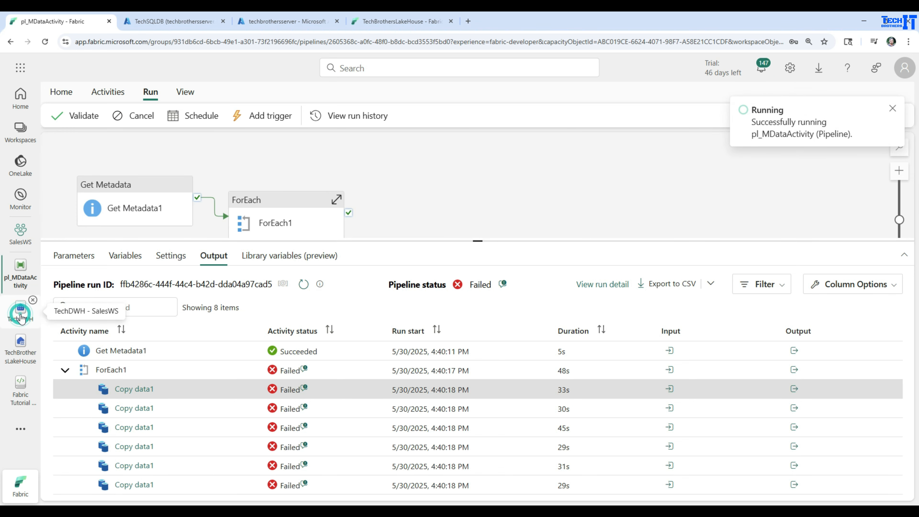
Switch to the TechDWH warehouse and refresh the Tables folder of the dbo schema
{"action": "left_click", "coordinate": [21, 308]}
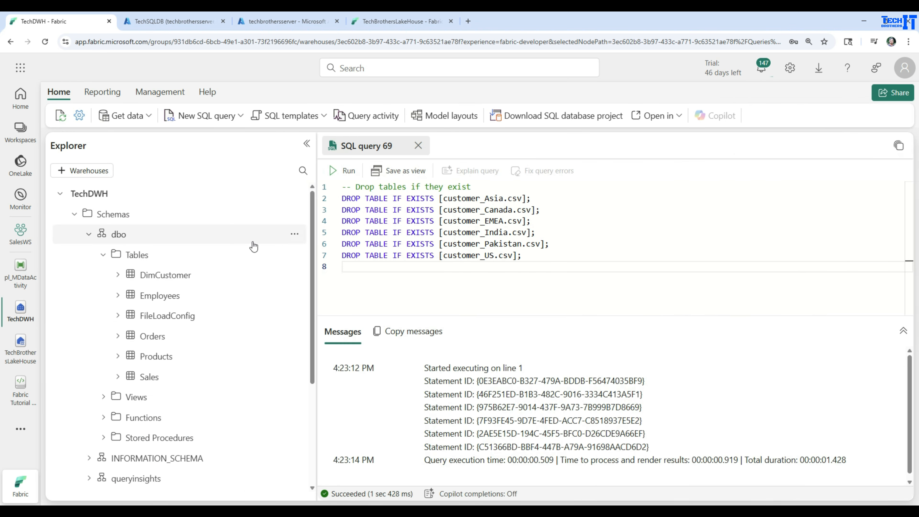
{"action": "left_click", "coordinate": [294, 254]}
{"action": "left_click", "coordinate": [320, 316]}
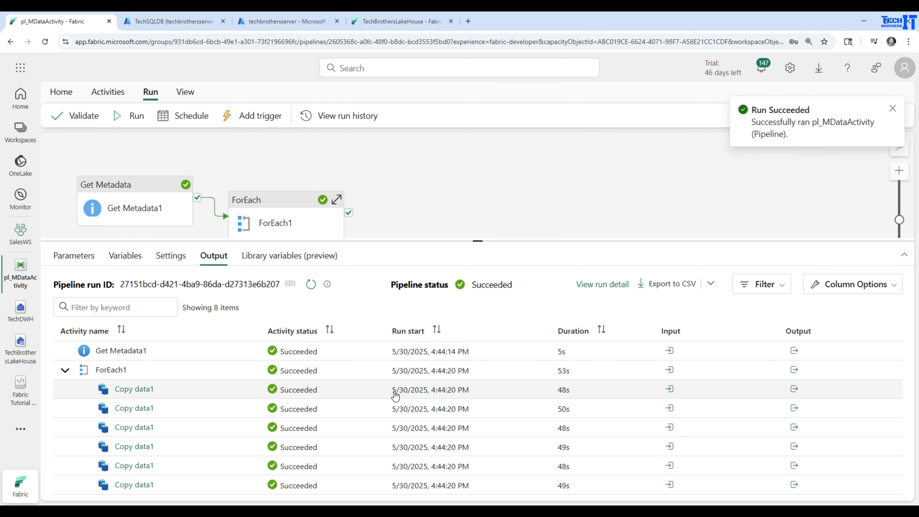
Examine the input of the first Copy data1 run for the fileName it reads from the Stage folder
{"action": "left_click", "coordinate": [670, 388]}
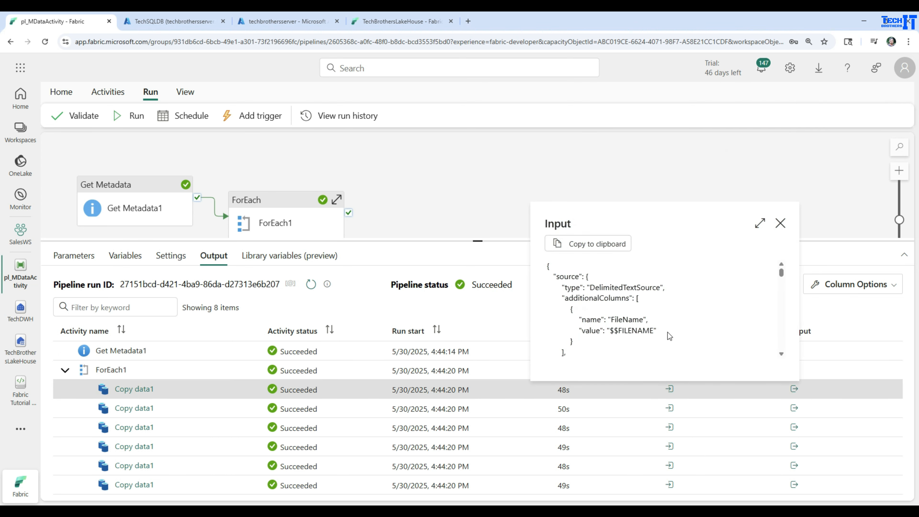
{"action": "scroll", "coordinate": [672, 316], "scroll_direction": "down", "scroll_amount": 1}
{"action": "scroll", "coordinate": [672, 315], "scroll_direction": "down", "scroll_amount": 2}
{"action": "scroll", "coordinate": [672, 316], "scroll_direction": "down", "scroll_amount": 5}
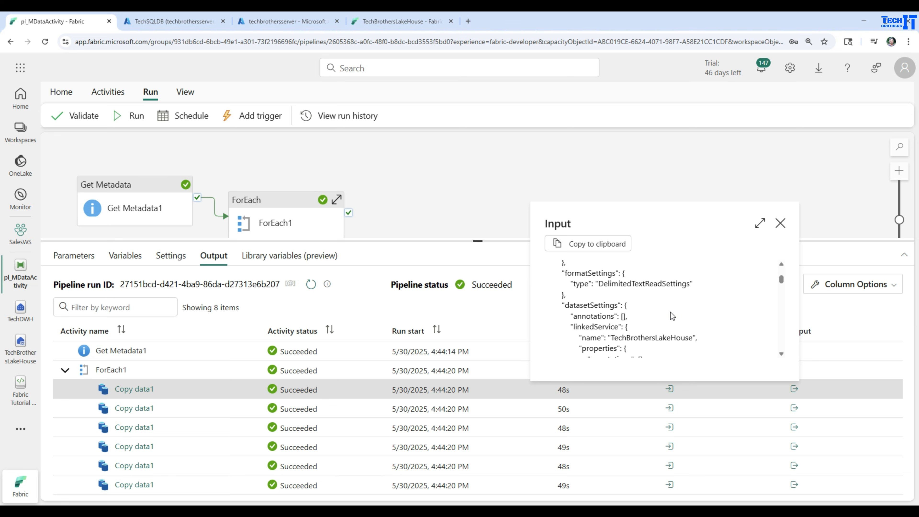
{"action": "scroll", "coordinate": [672, 316], "scroll_direction": "down", "scroll_amount": 3}
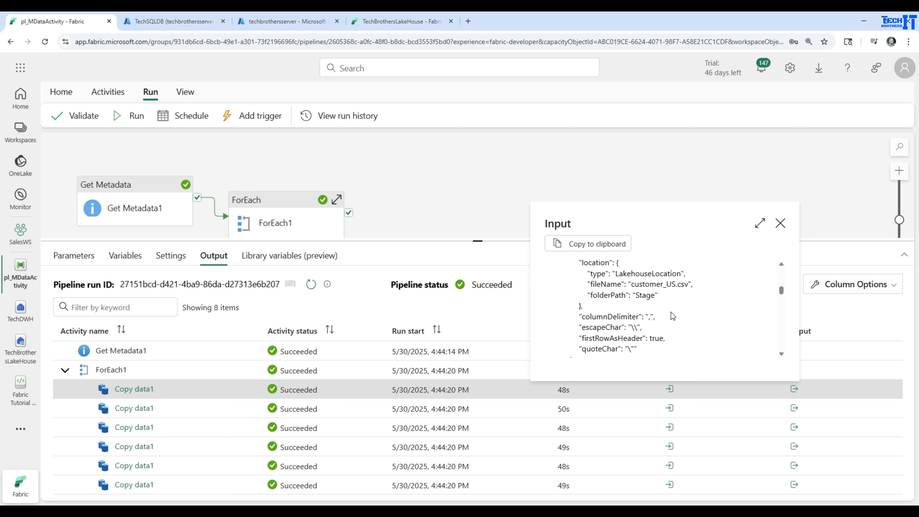
{"action": "left_click_drag", "start_coordinate": [704, 282], "coordinate": [572, 282]}
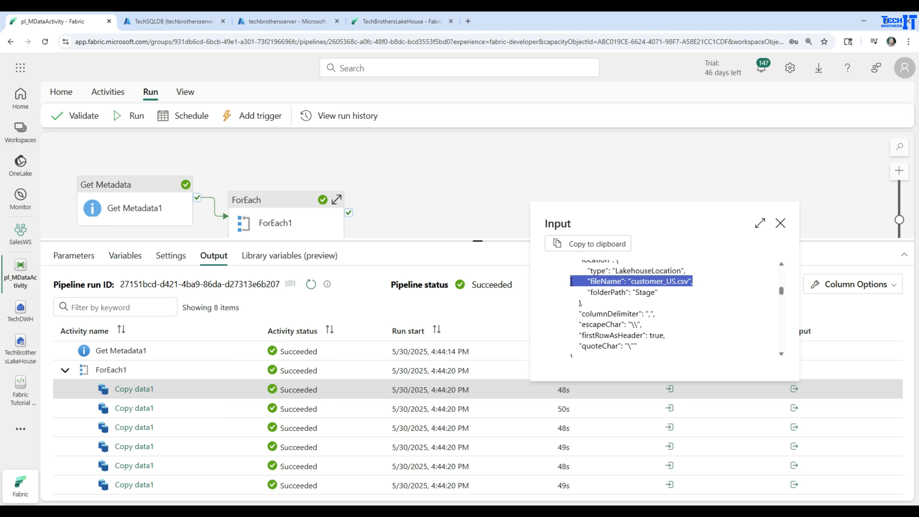
{"action": "left_click", "coordinate": [780, 224]}
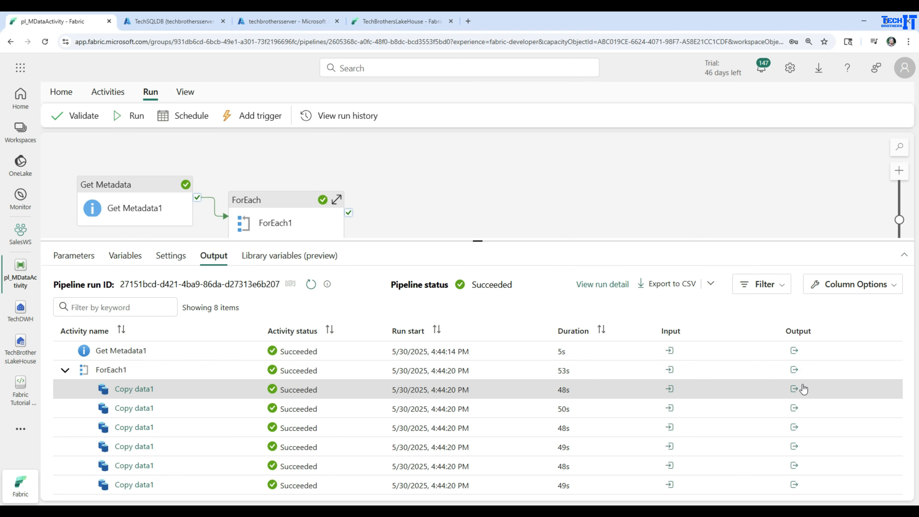
Examine the output of the first Copy data1 run for rows read, rows copied and execution details
{"action": "left_click", "coordinate": [794, 389]}
{"action": "scroll", "coordinate": [766, 300], "scroll_direction": "down", "scroll_amount": 10}
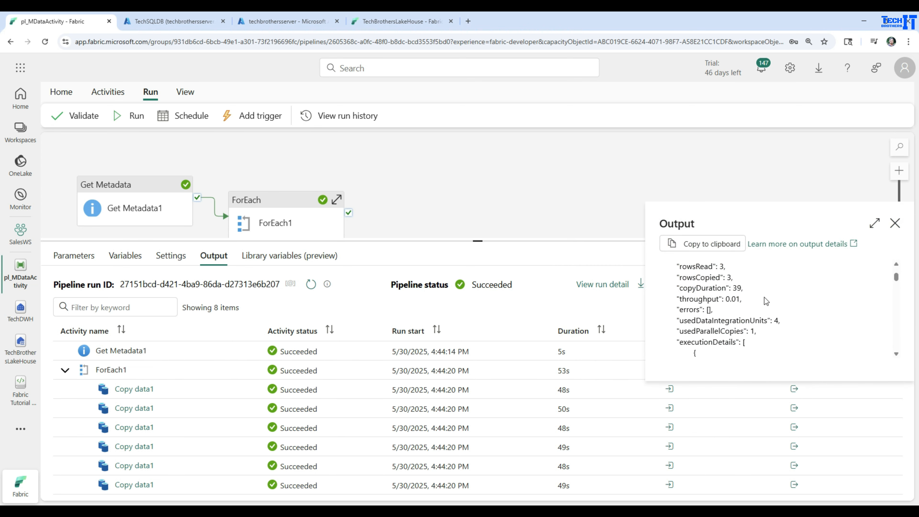
{"action": "scroll", "coordinate": [766, 300], "scroll_direction": "down", "scroll_amount": 5}
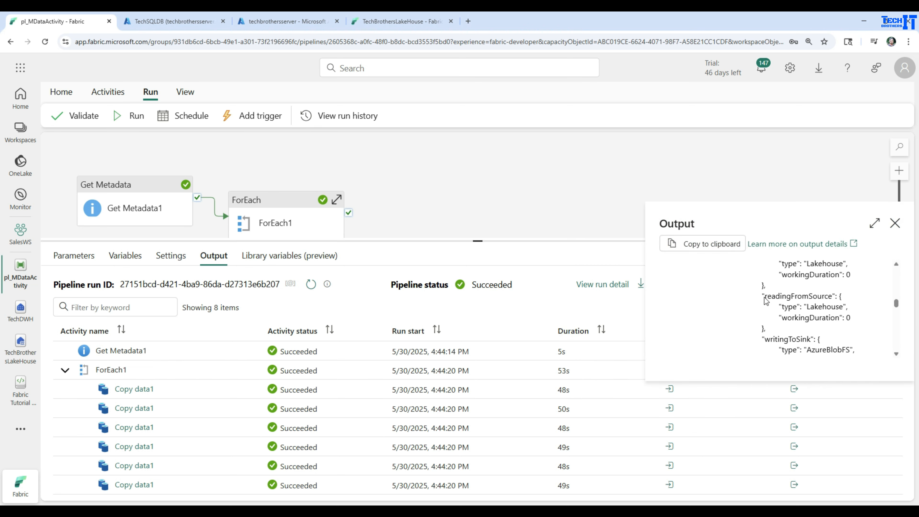
{"action": "left_click", "coordinate": [894, 224]}
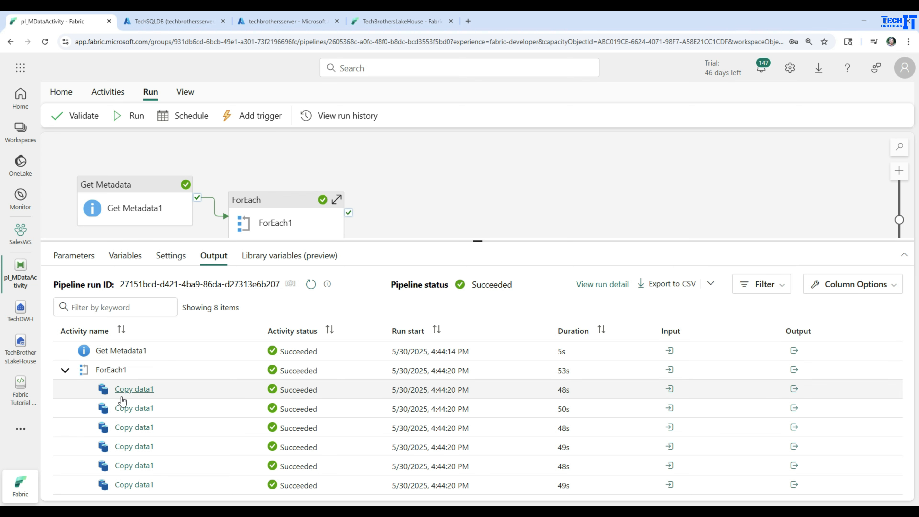
Review the copy data details of the first Copy data1 run, including files read, rows written and durations
{"action": "left_click", "coordinate": [132, 391]}
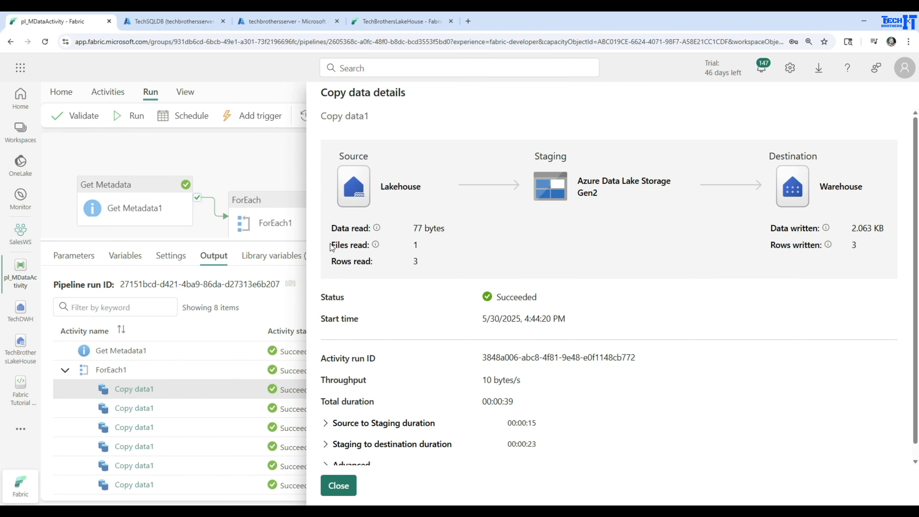
{"action": "left_click_drag", "start_coordinate": [332, 243], "coordinate": [490, 249]}
{"action": "left_click_drag", "start_coordinate": [861, 242], "coordinate": [770, 239]}
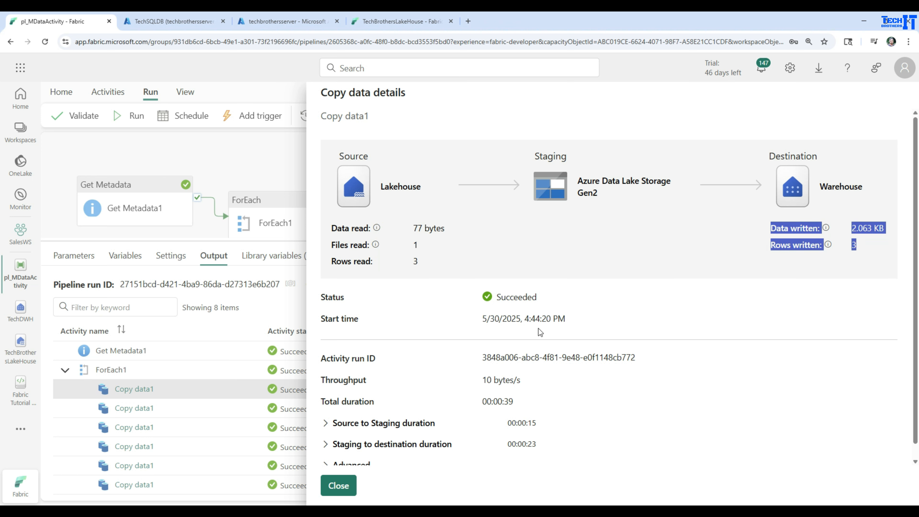
{"action": "scroll", "coordinate": [425, 275], "scroll_direction": "down", "scroll_amount": 1}
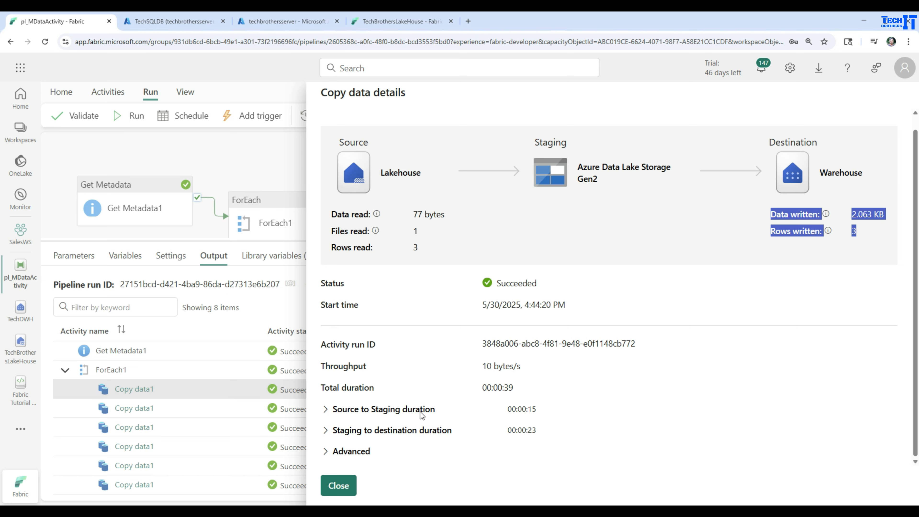
{"action": "left_click", "coordinate": [338, 485]}
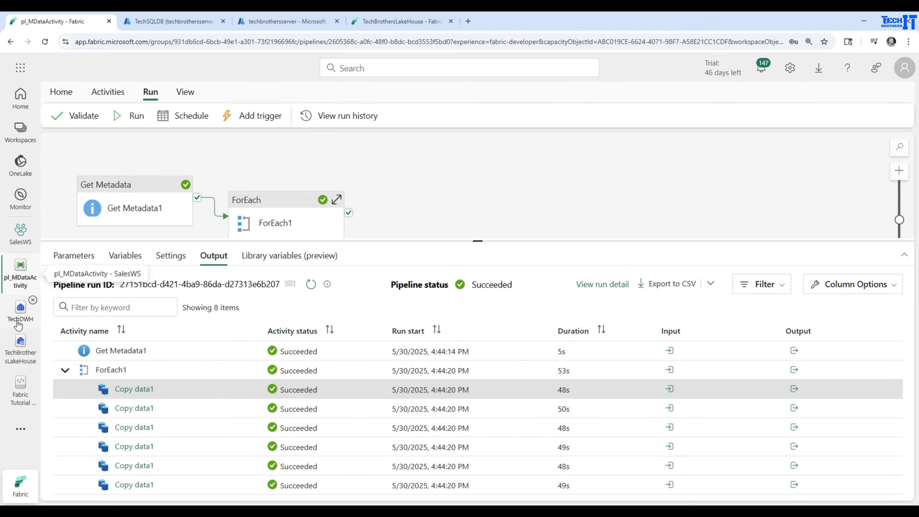
Switch to the TechDWH warehouse, widen the Explorer to read full table names, and query the top 100 rows of customer_India
{"action": "left_click", "coordinate": [18, 323]}
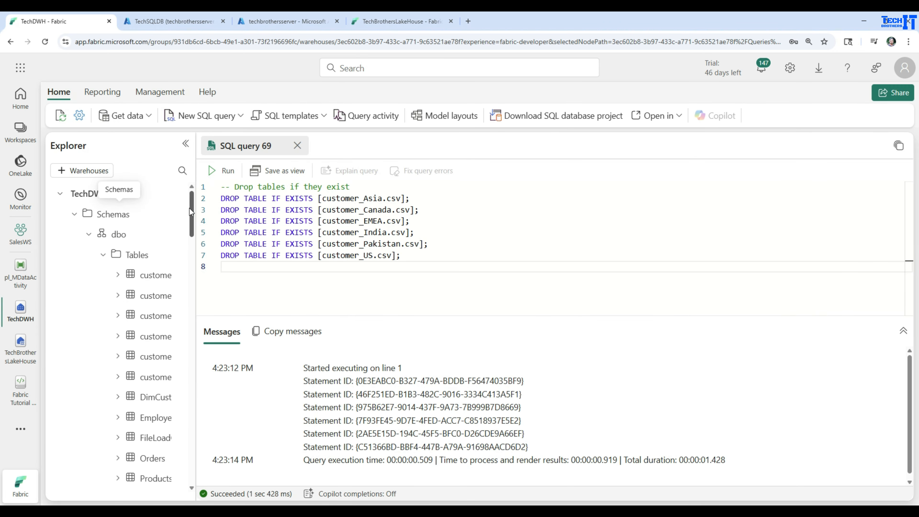
{"action": "left_click_drag", "start_coordinate": [195, 212], "coordinate": [339, 212]}
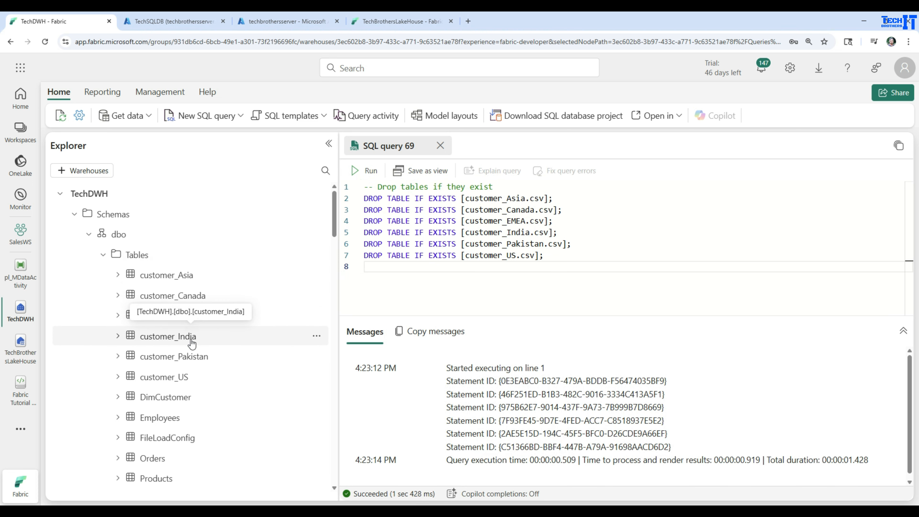
{"action": "left_click", "coordinate": [316, 336]}
{"action": "mouse_move", "coordinate": [338, 356]}
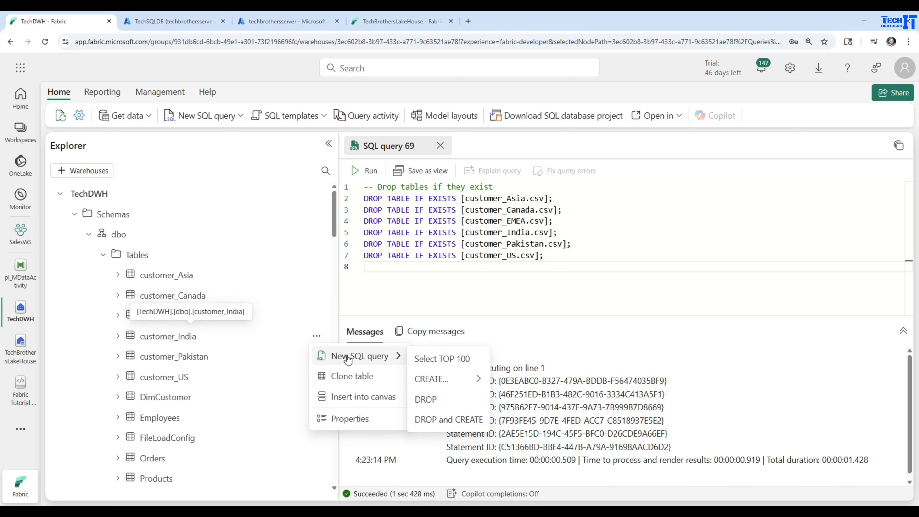
{"action": "left_click", "coordinate": [472, 358]}
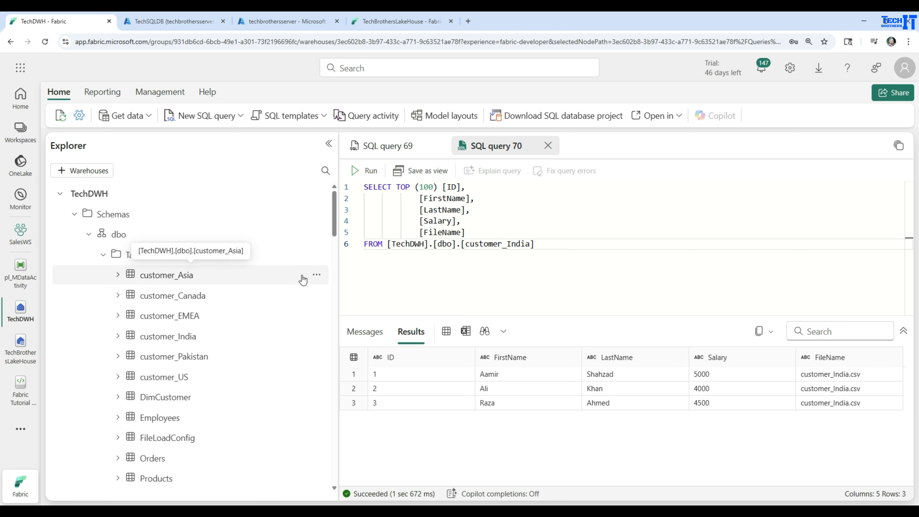
Query the top 100 rows of customer_Asia and collapse the Tables folder of the dbo schema
{"action": "left_click", "coordinate": [317, 275]}
{"action": "mouse_move", "coordinate": [391, 294]}
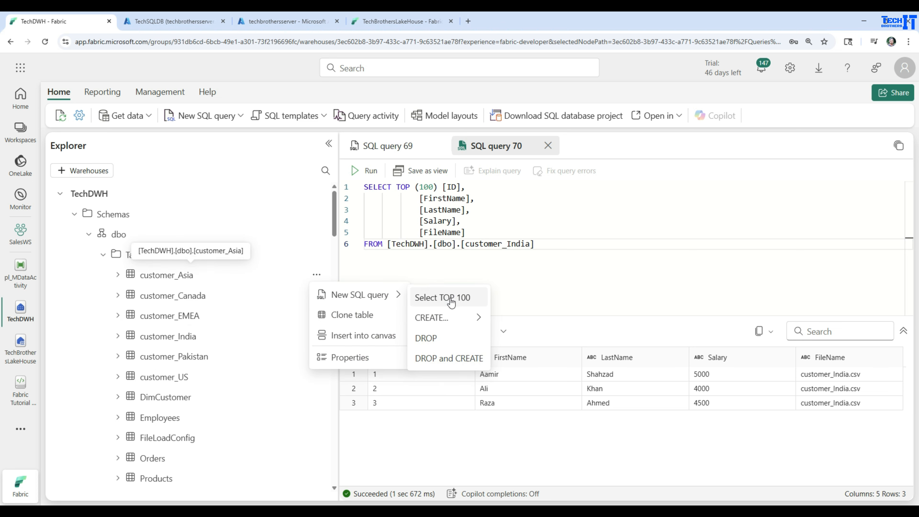
{"action": "left_click", "coordinate": [443, 297]}
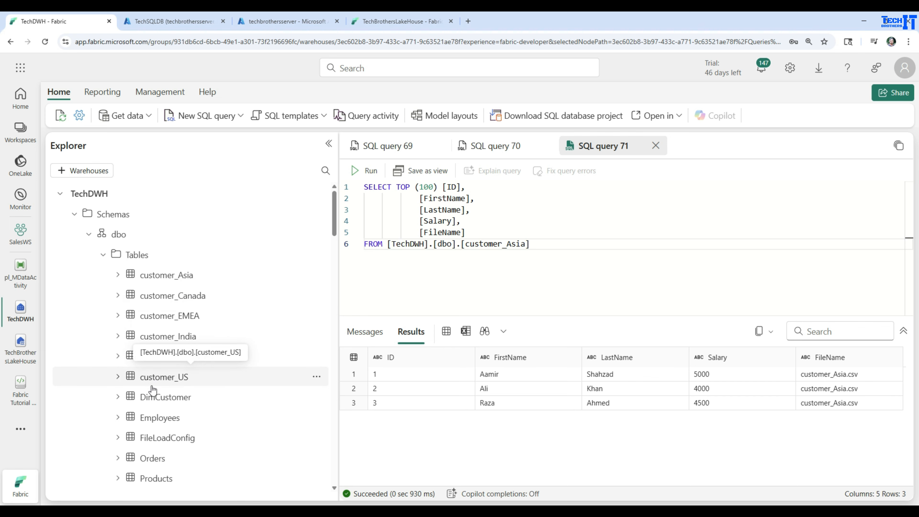
{"action": "left_click", "coordinate": [104, 255]}
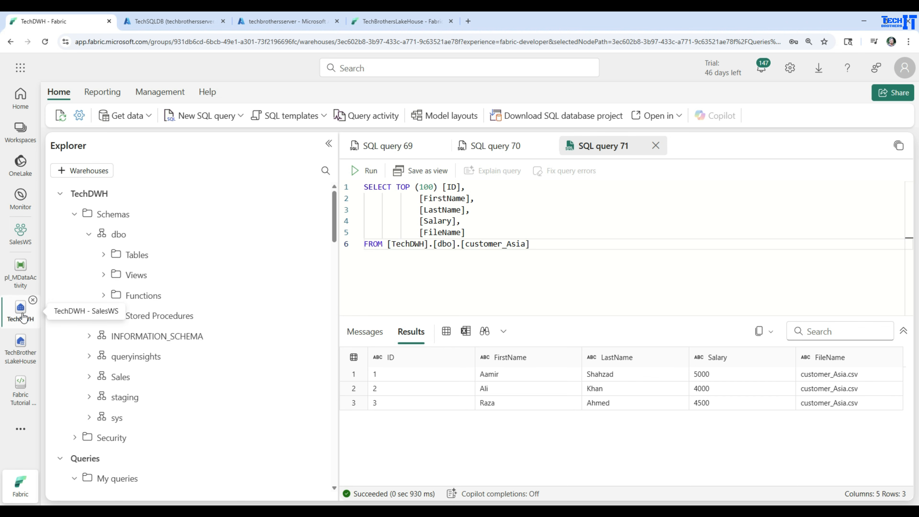
Return to the pl_MDataActivity pipeline and look over the Get Metadata1 and ForEach1 activities
{"action": "left_click", "coordinate": [21, 275]}
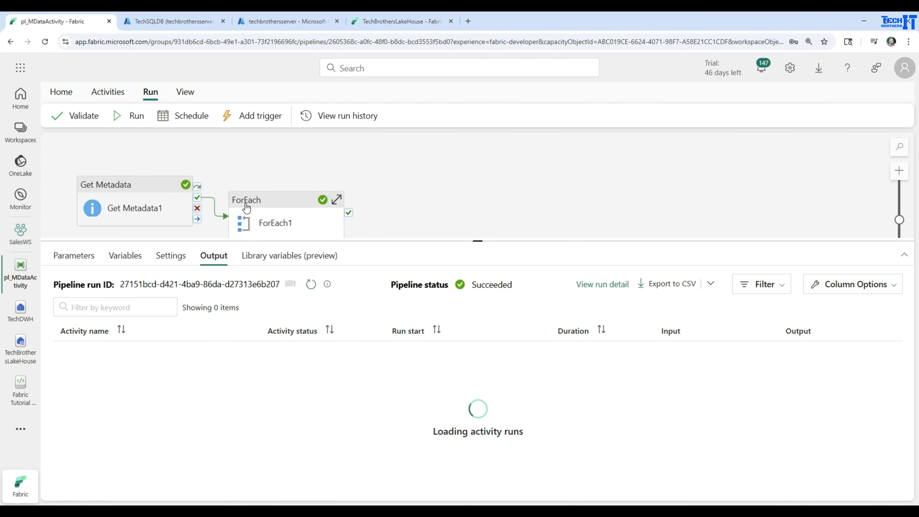
{"action": "left_click", "coordinate": [116, 198]}
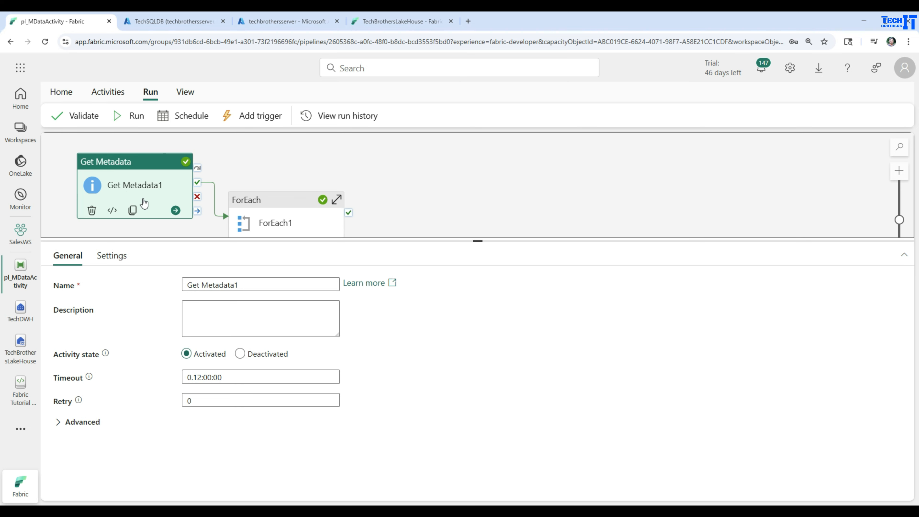
{"action": "left_click", "coordinate": [256, 206]}
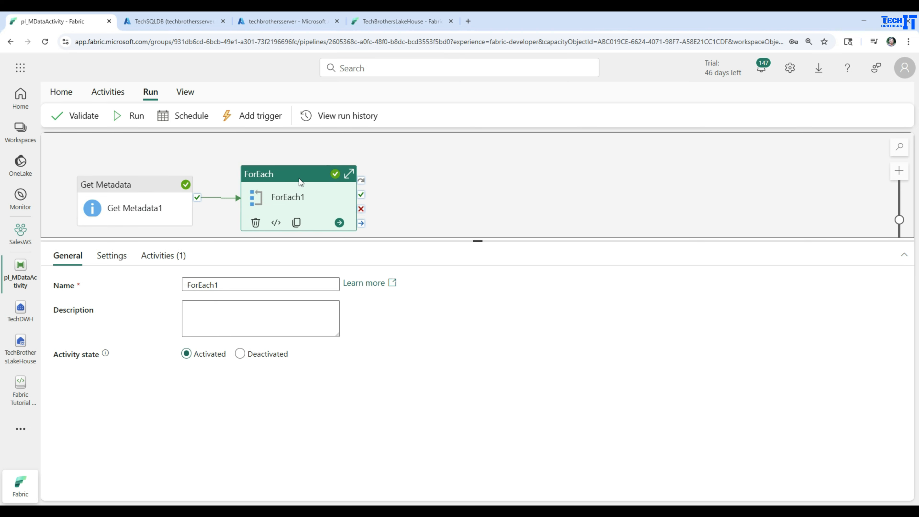
{"action": "left_click_drag", "start_coordinate": [299, 178], "coordinate": [303, 177]}
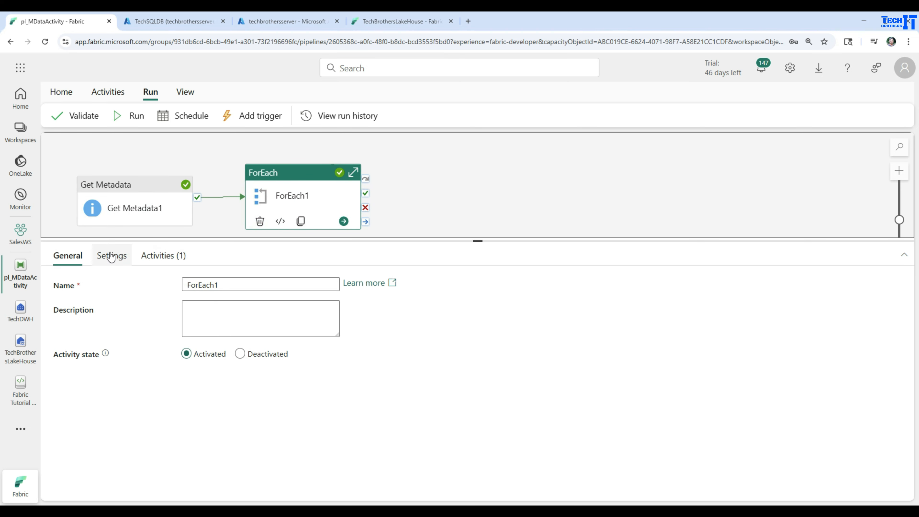
Review the source and destination settings of Copy data1 inside ForEach1
{"action": "double_click", "coordinate": [295, 181]}
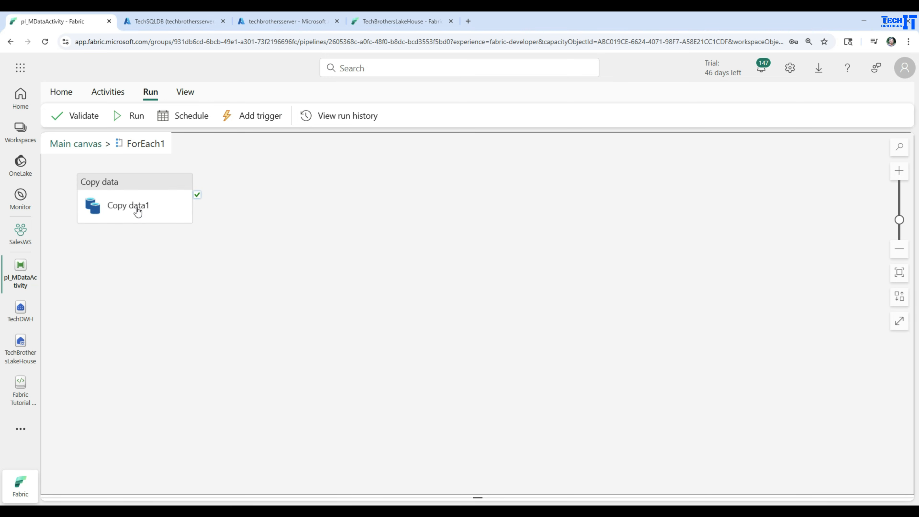
{"action": "left_click", "coordinate": [138, 211]}
{"action": "left_click", "coordinate": [108, 255]}
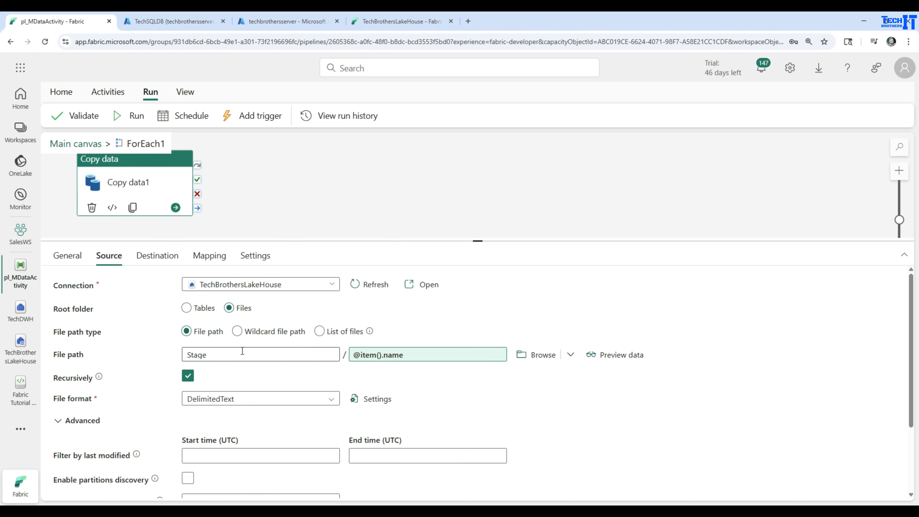
{"action": "left_click", "coordinate": [152, 255]}
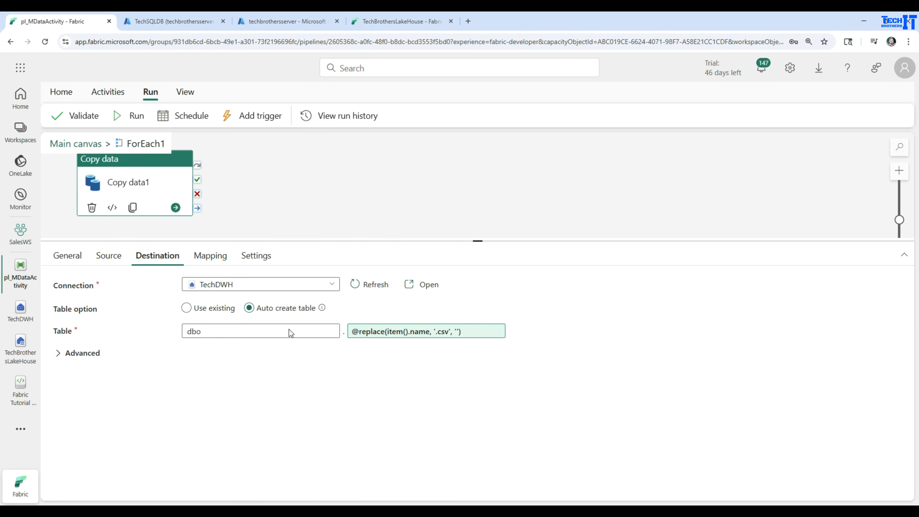